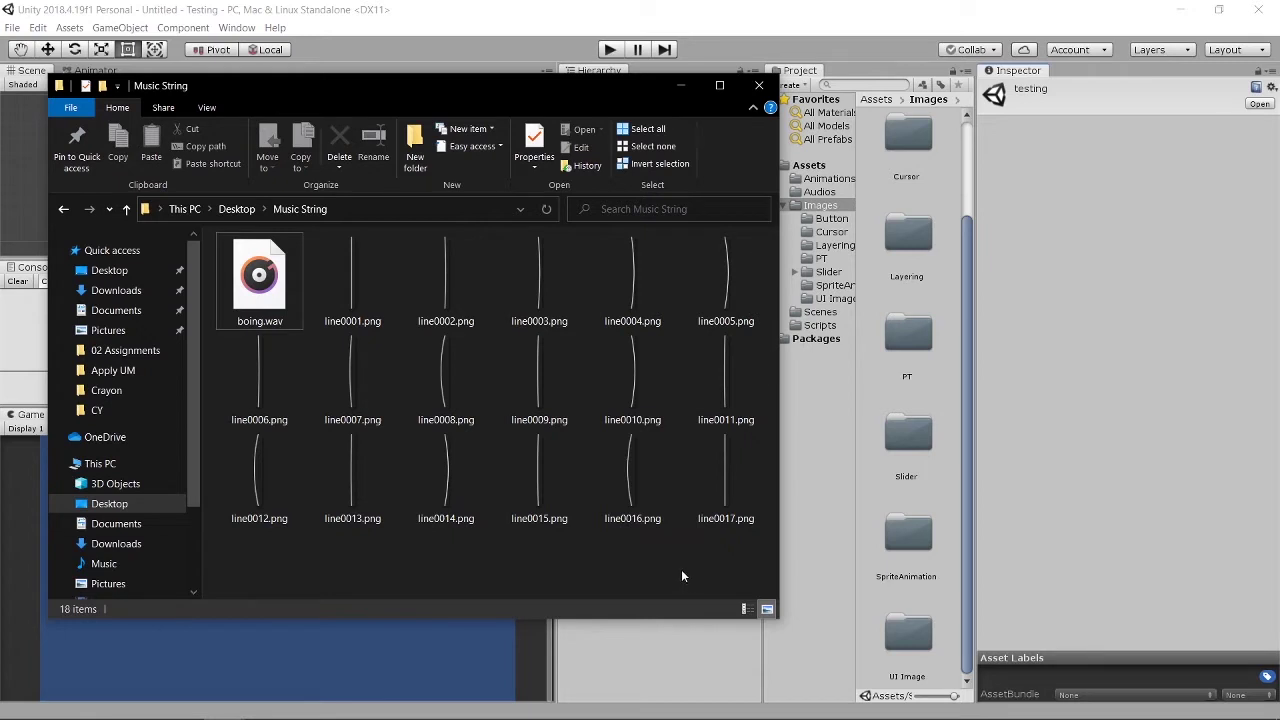
Step: Select line0001.png through line0017.png in Explorer, leaving boing.wav unselected
{"action": "left_click", "coordinate": [350, 275]}
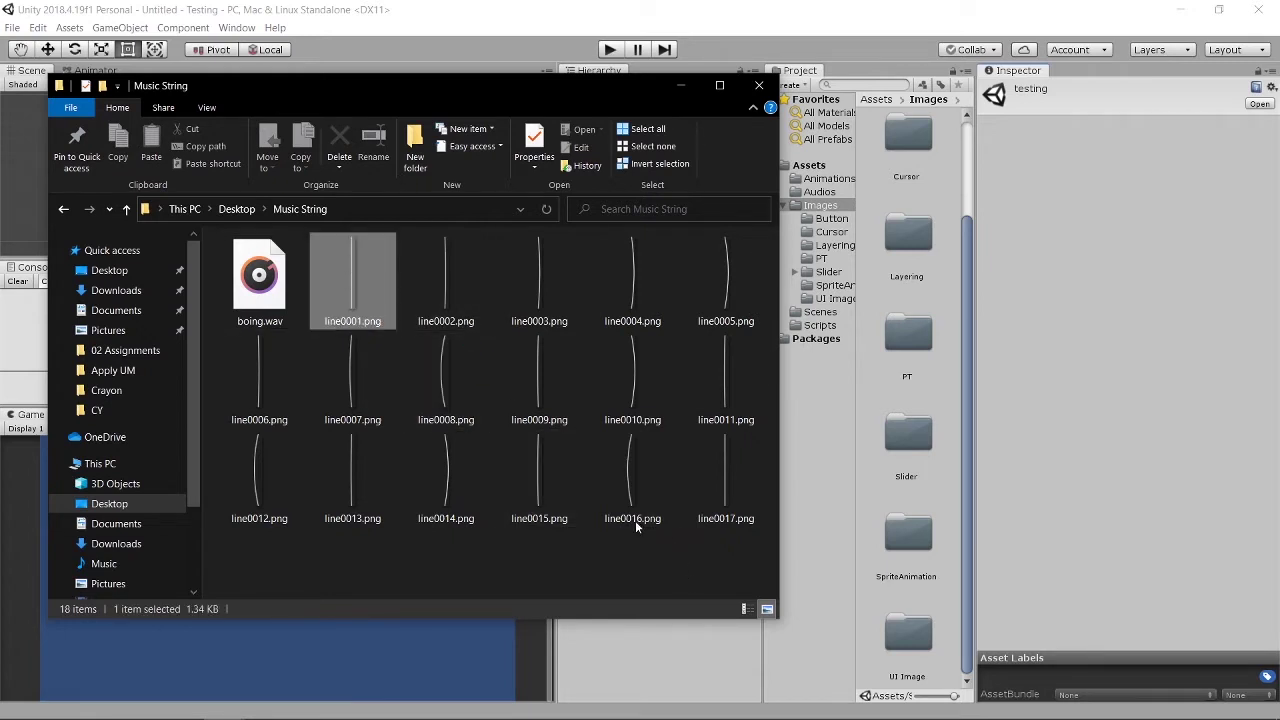
{"action": "left_click", "coordinate": [722, 500], "text": "shift"}
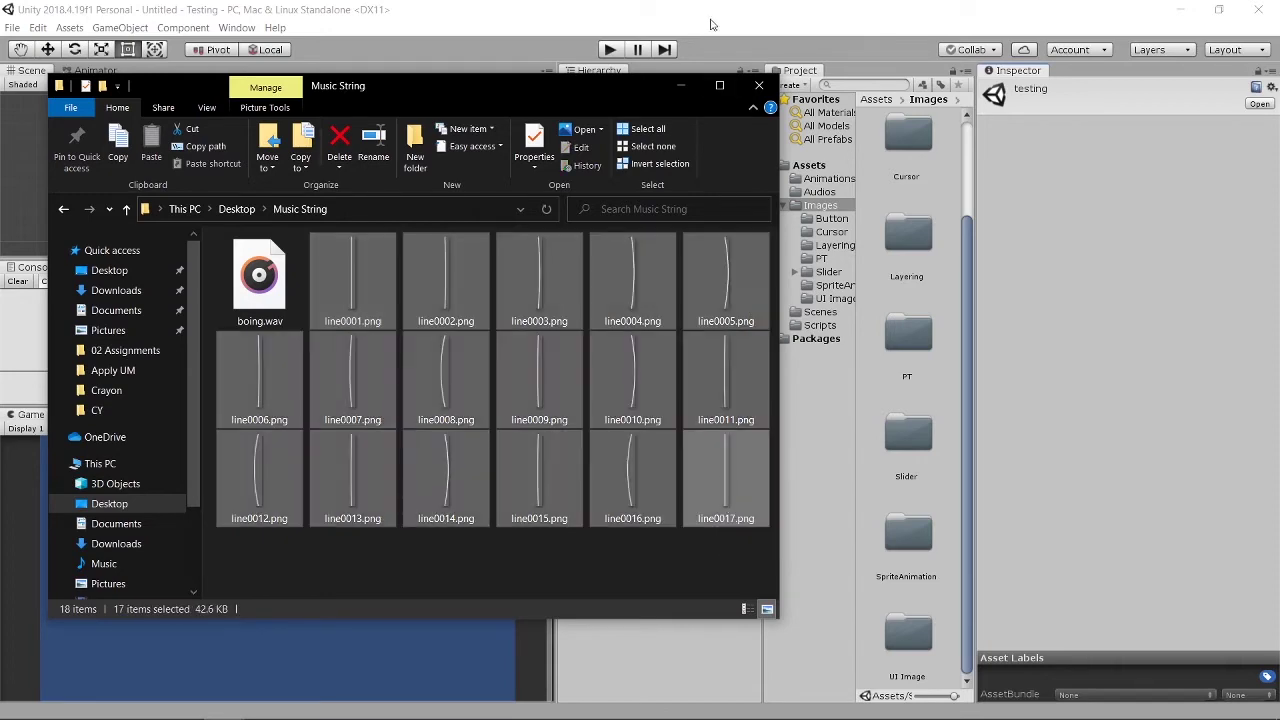
{"action": "left_click_drag", "start_coordinate": [581, 90], "coordinate": [578, 74]}
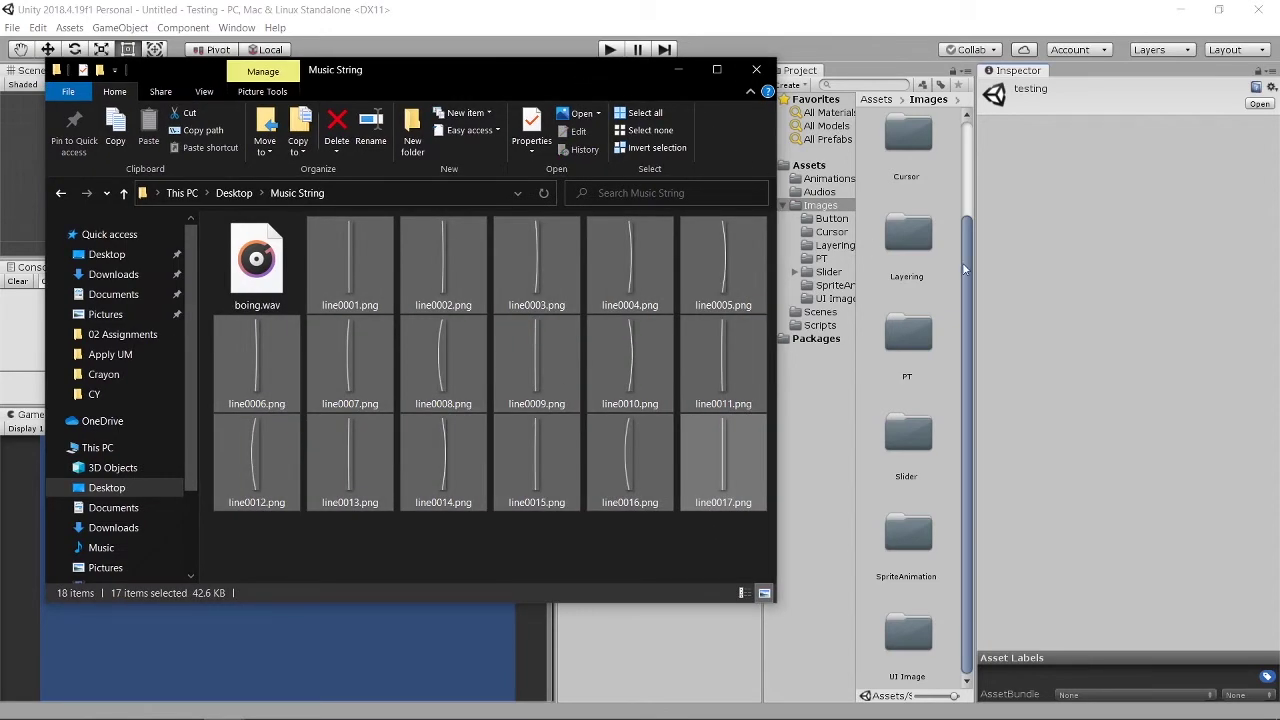
Step: Create a MusicString folder inside Assets/Images and open it
{"action": "left_click", "coordinate": [958, 232]}
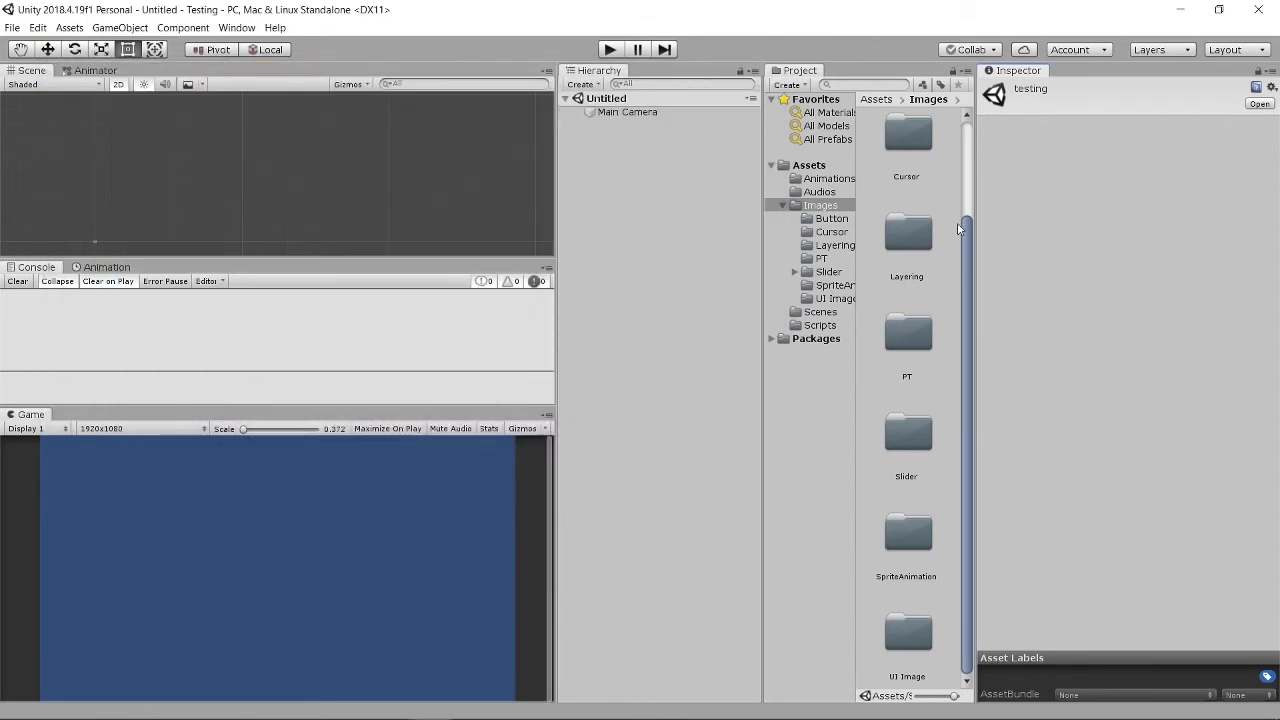
{"action": "right_click", "coordinate": [934, 197]}
{"action": "left_click", "coordinate": [955, 189]}
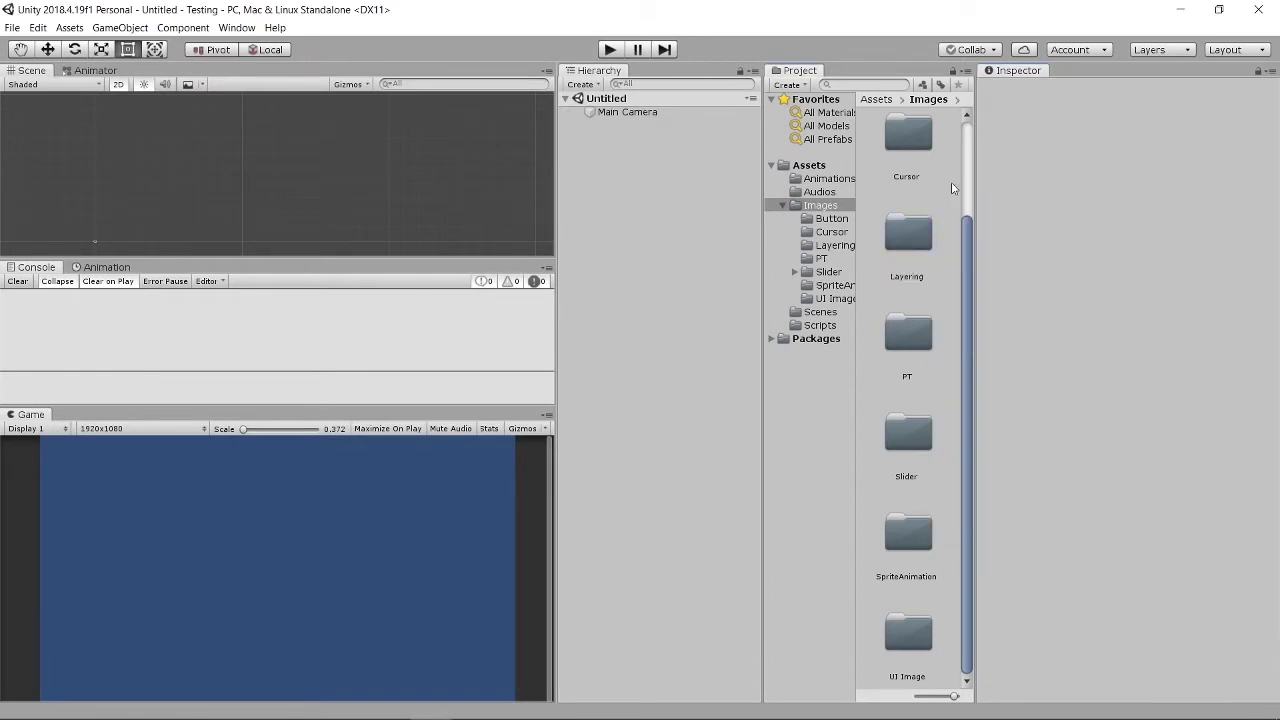
{"action": "right_click", "coordinate": [949, 192]}
{"action": "mouse_move", "coordinate": [955, 192]}
{"action": "left_click", "coordinate": [815, 178]}
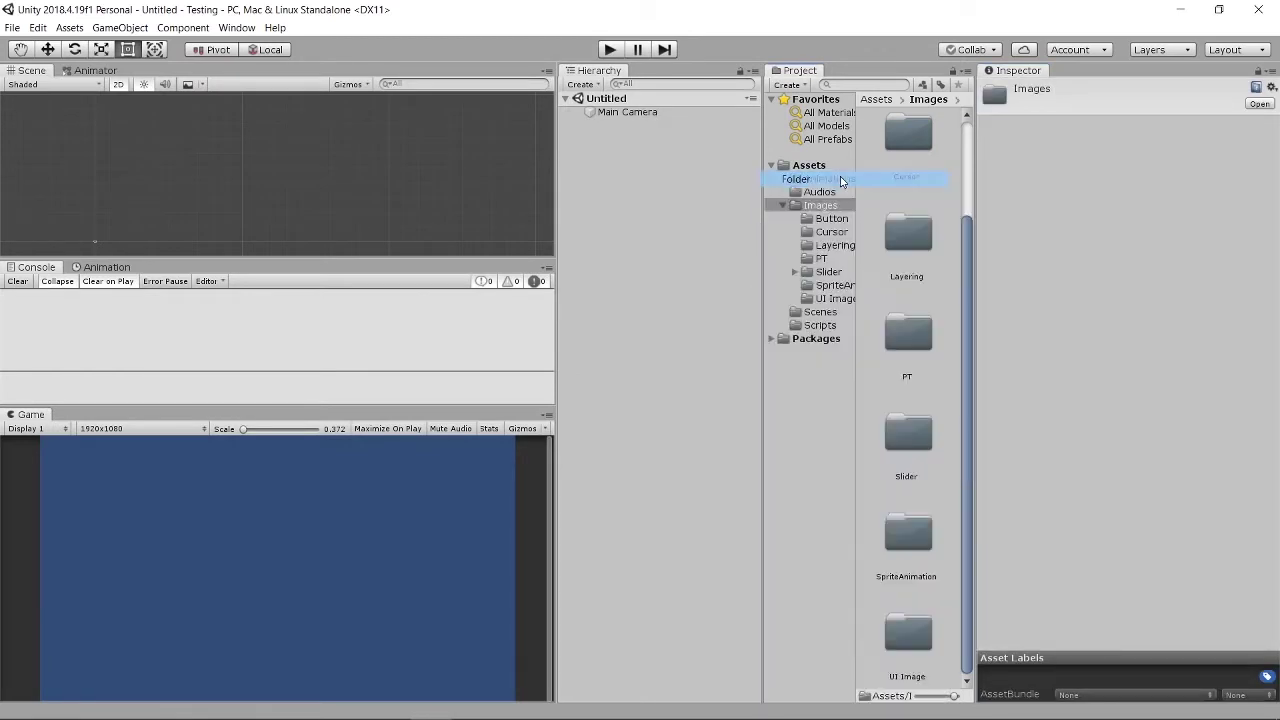
{"action": "type", "text": "Musi"}
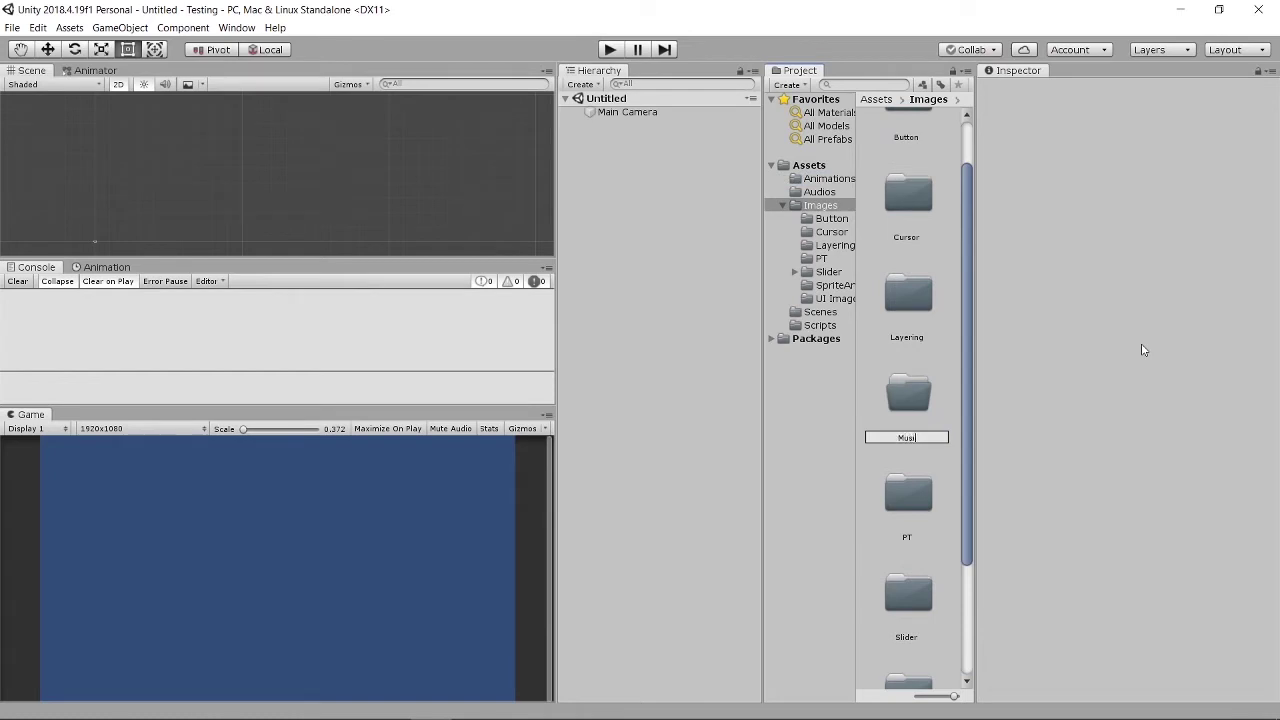
{"action": "type", "text": "cString"}
{"action": "double_click", "coordinate": [908, 393]}
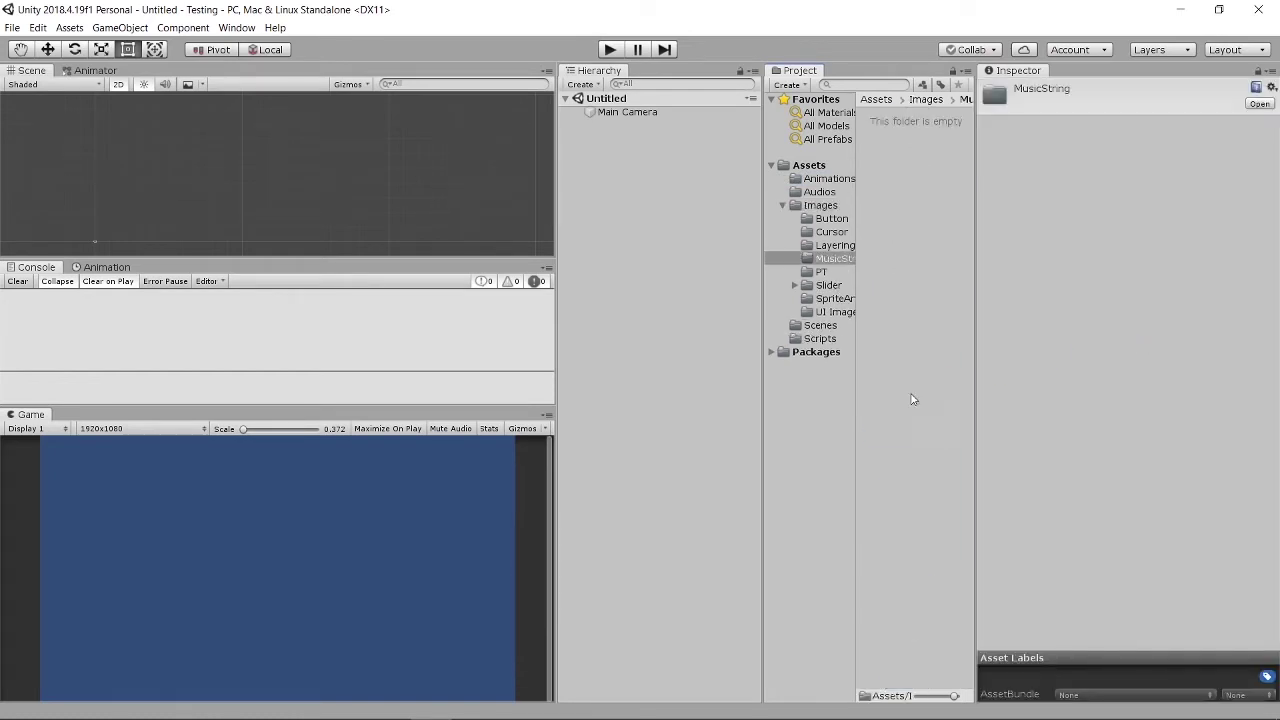
Step: Import the seventeen line PNGs from Explorer into MusicString and select line0001
{"action": "mouse_move", "coordinate": [223, 706]}
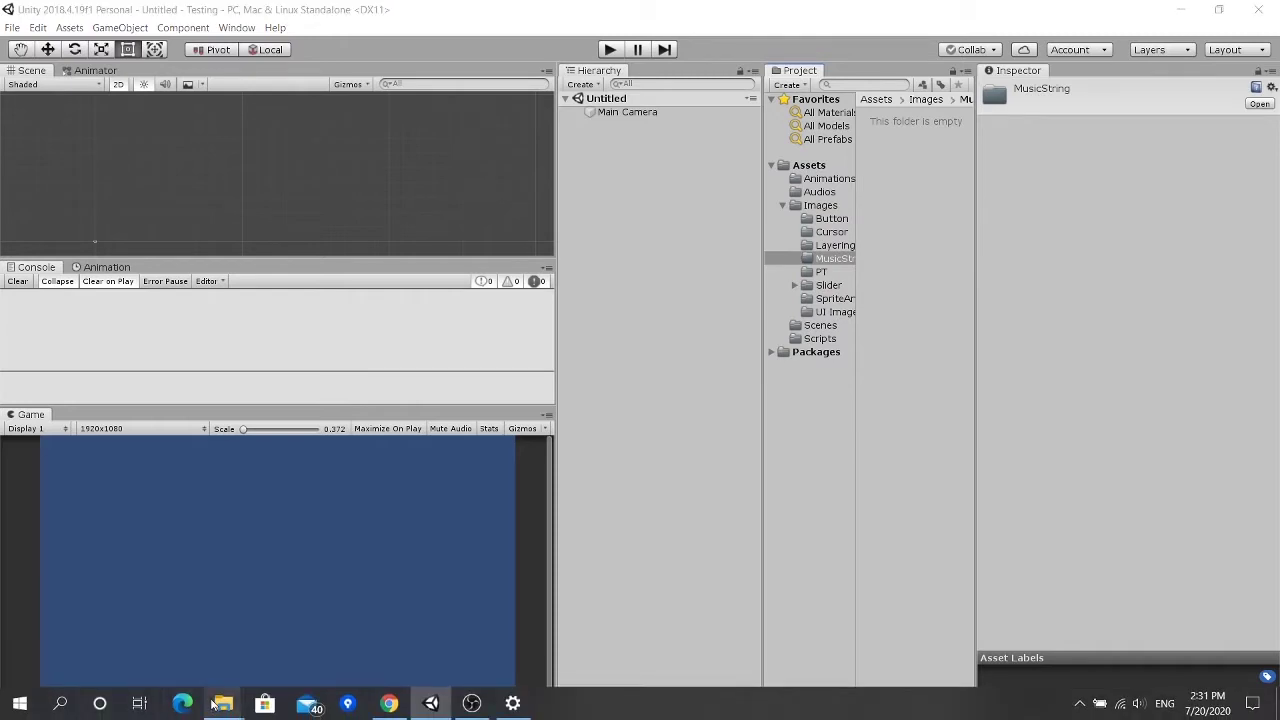
{"action": "left_click", "coordinate": [148, 627]}
{"action": "left_click_drag", "start_coordinate": [563, 270], "coordinate": [890, 258]}
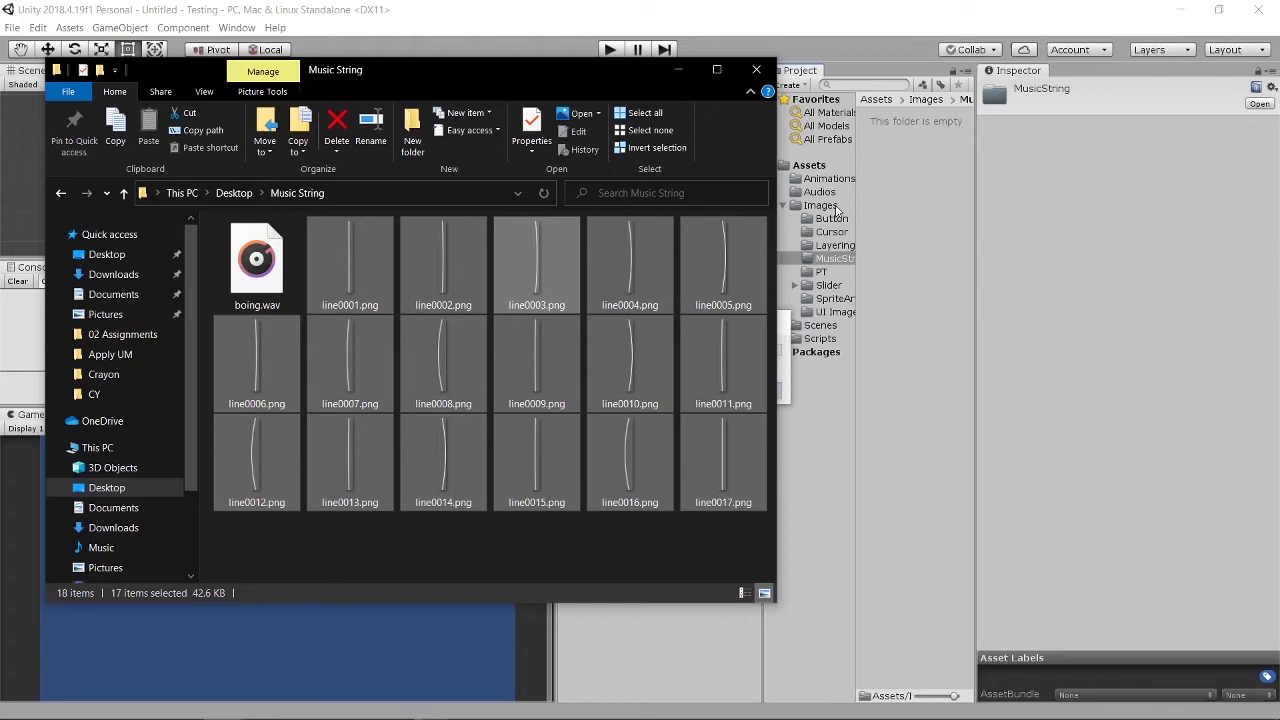
{"action": "left_click", "coordinate": [680, 70]}
{"action": "left_click", "coordinate": [907, 165]}
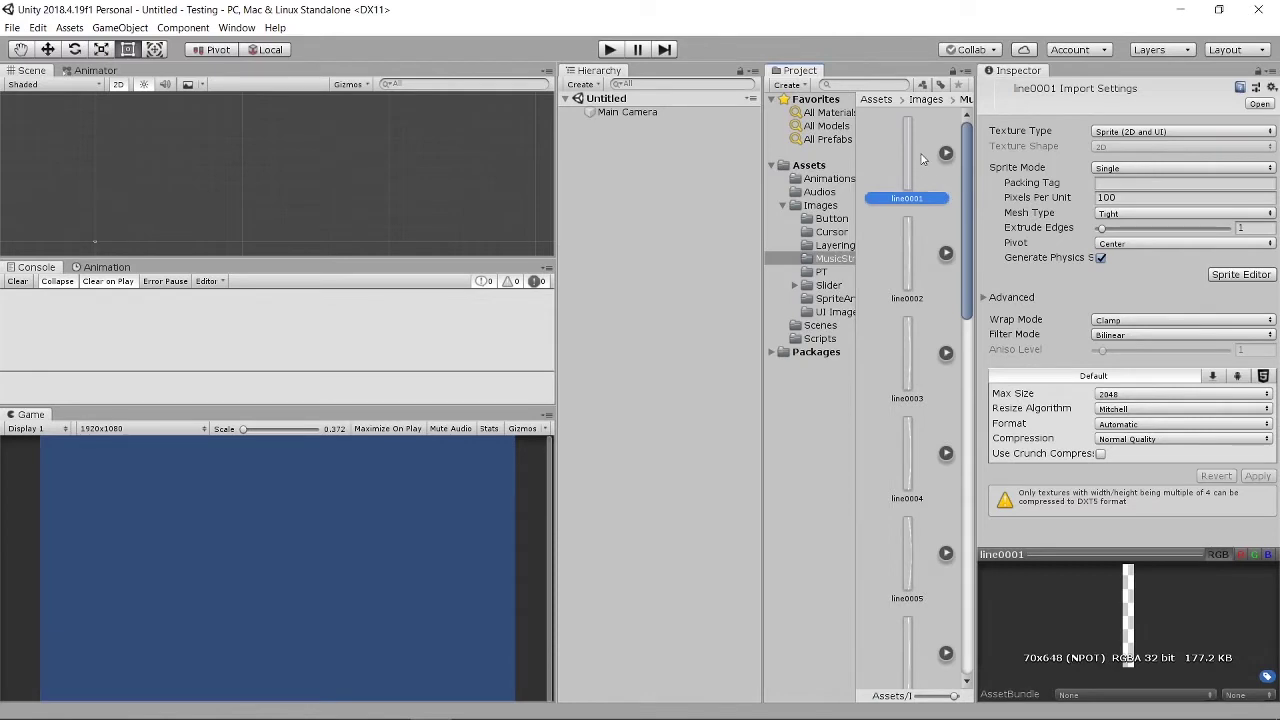
Step: Add a UI button centred on the canvas, showing line0001 at native size (70×648)
{"action": "left_click", "coordinate": [581, 85]}
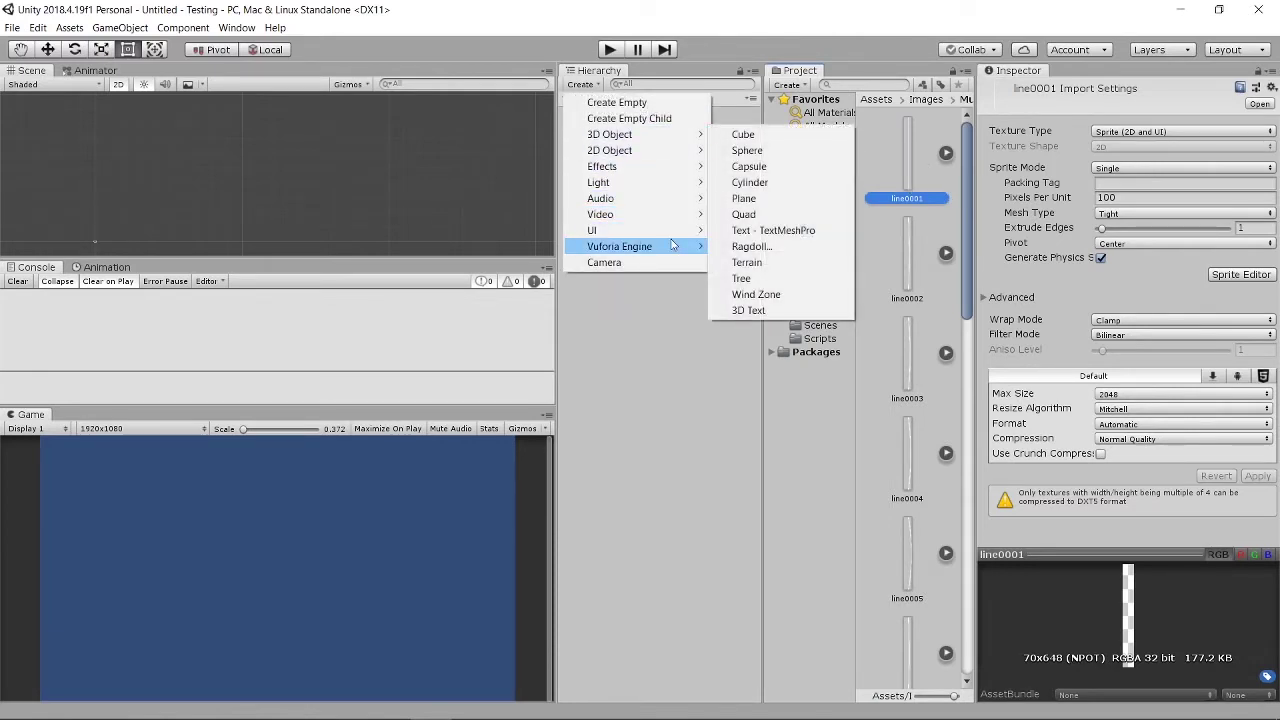
{"action": "mouse_move", "coordinate": [672, 234]}
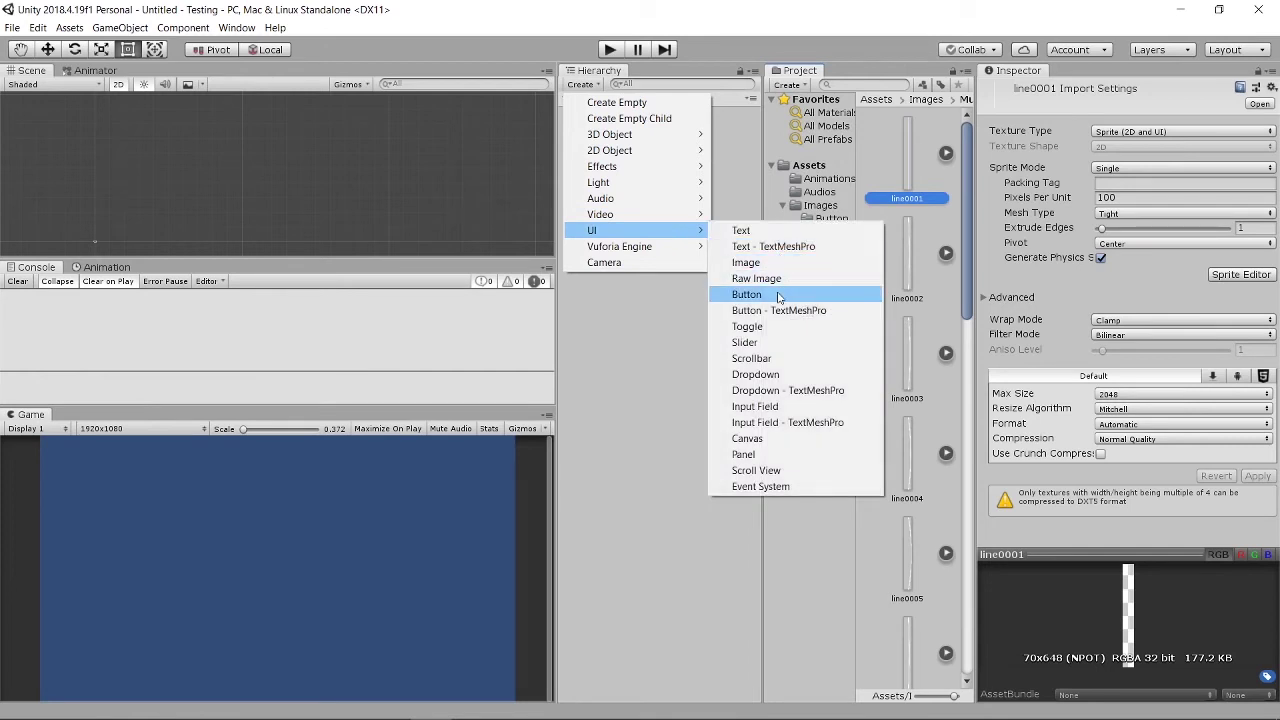
{"action": "left_click", "coordinate": [778, 296]}
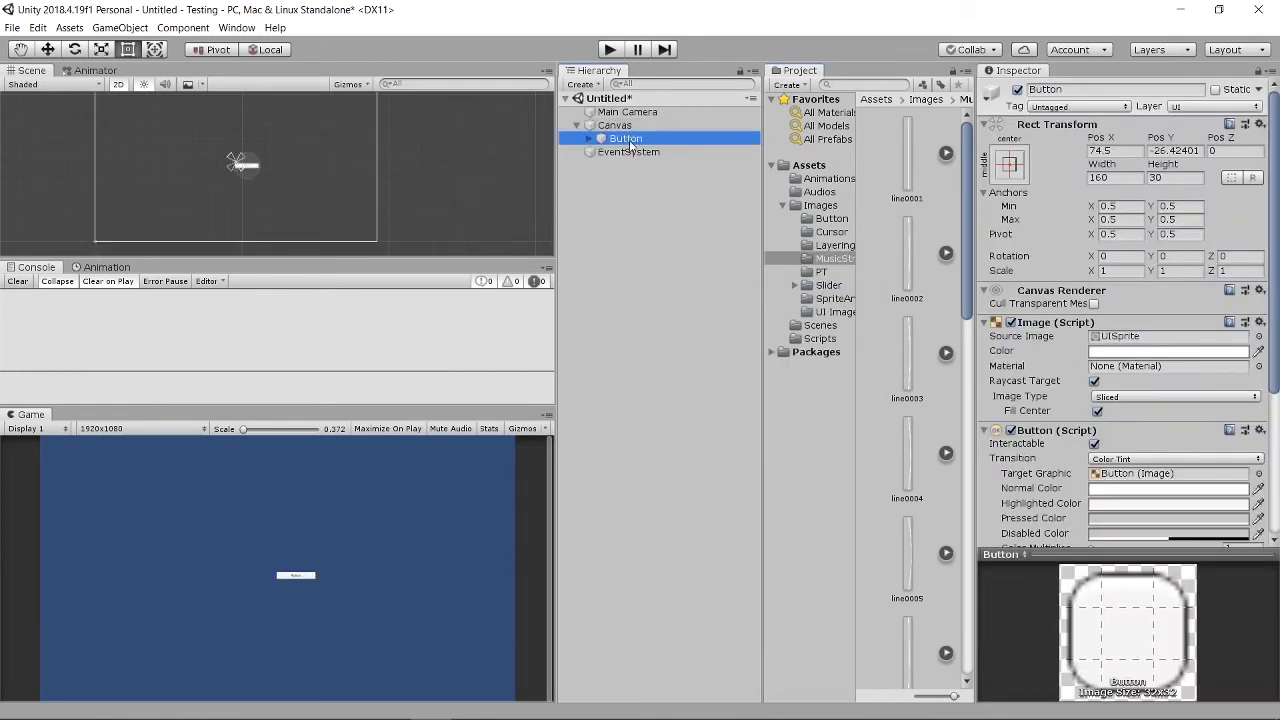
{"action": "left_click", "coordinate": [1260, 123]}
{"action": "left_click", "coordinate": [1157, 277]}
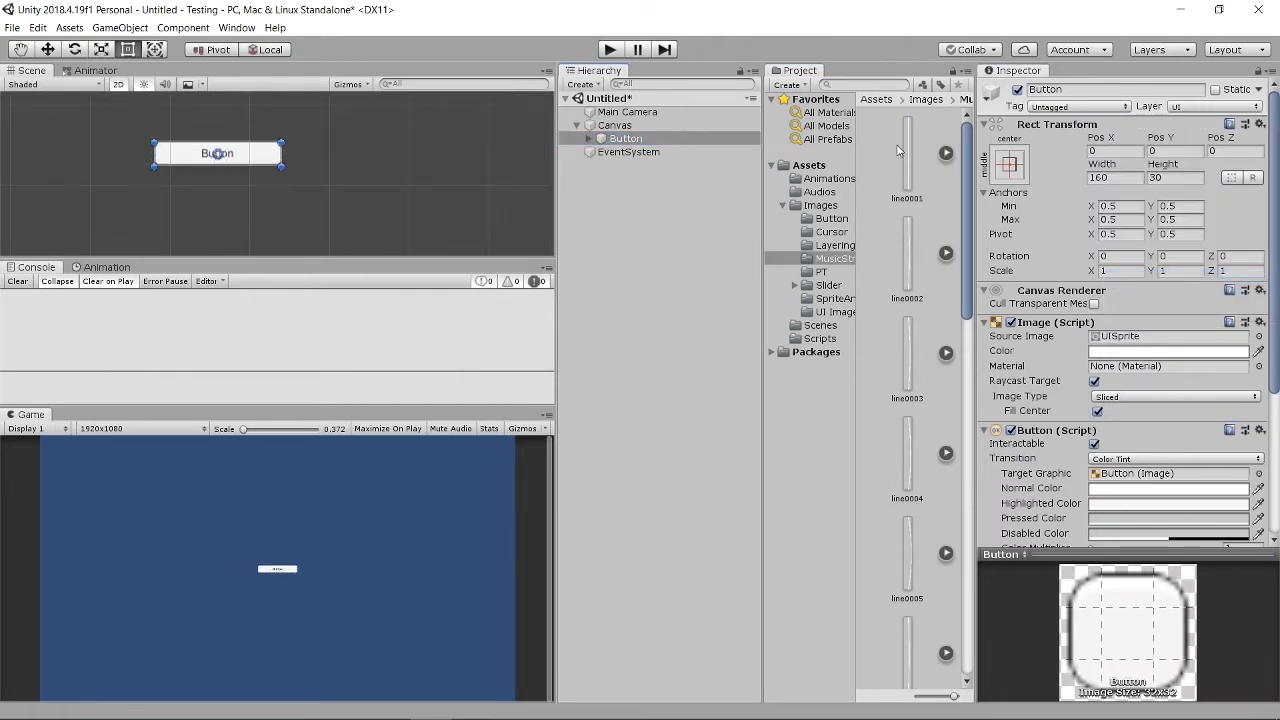
{"action": "left_click_drag", "start_coordinate": [903, 153], "coordinate": [1155, 340]}
{"action": "scroll", "coordinate": [1155, 340], "scroll_direction": "down", "scroll_amount": 4}
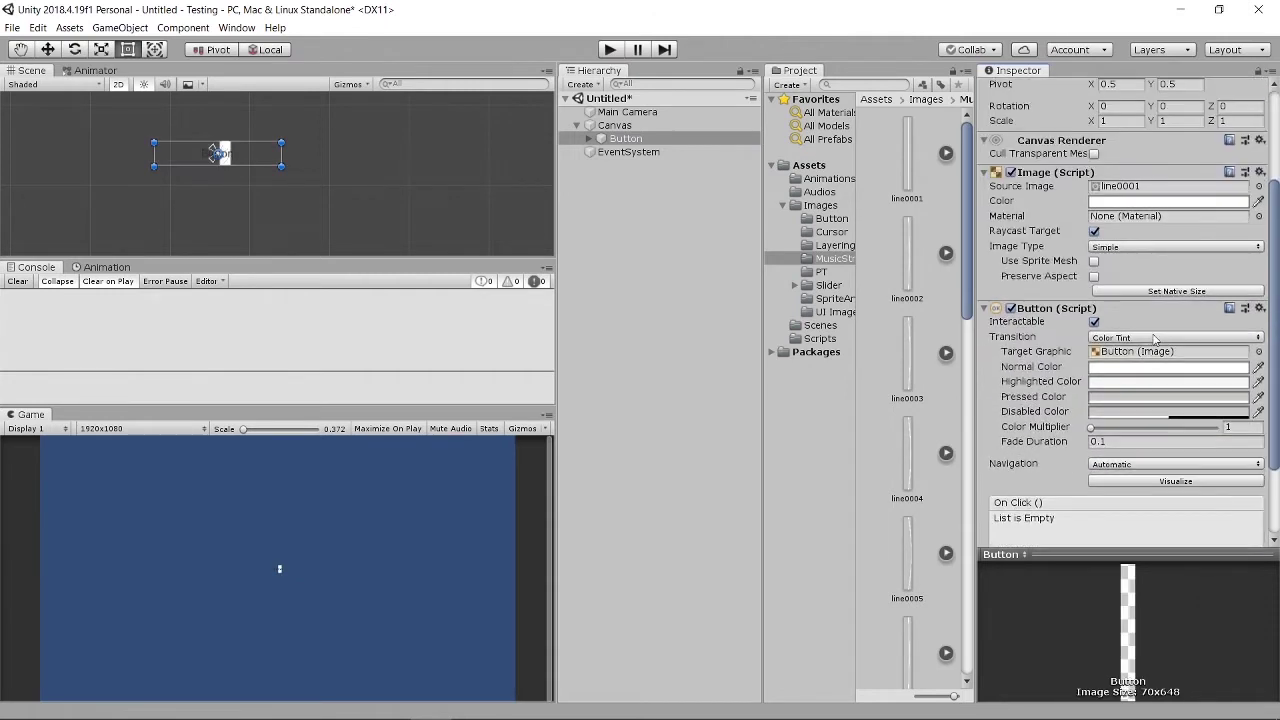
{"action": "left_click", "coordinate": [1163, 292]}
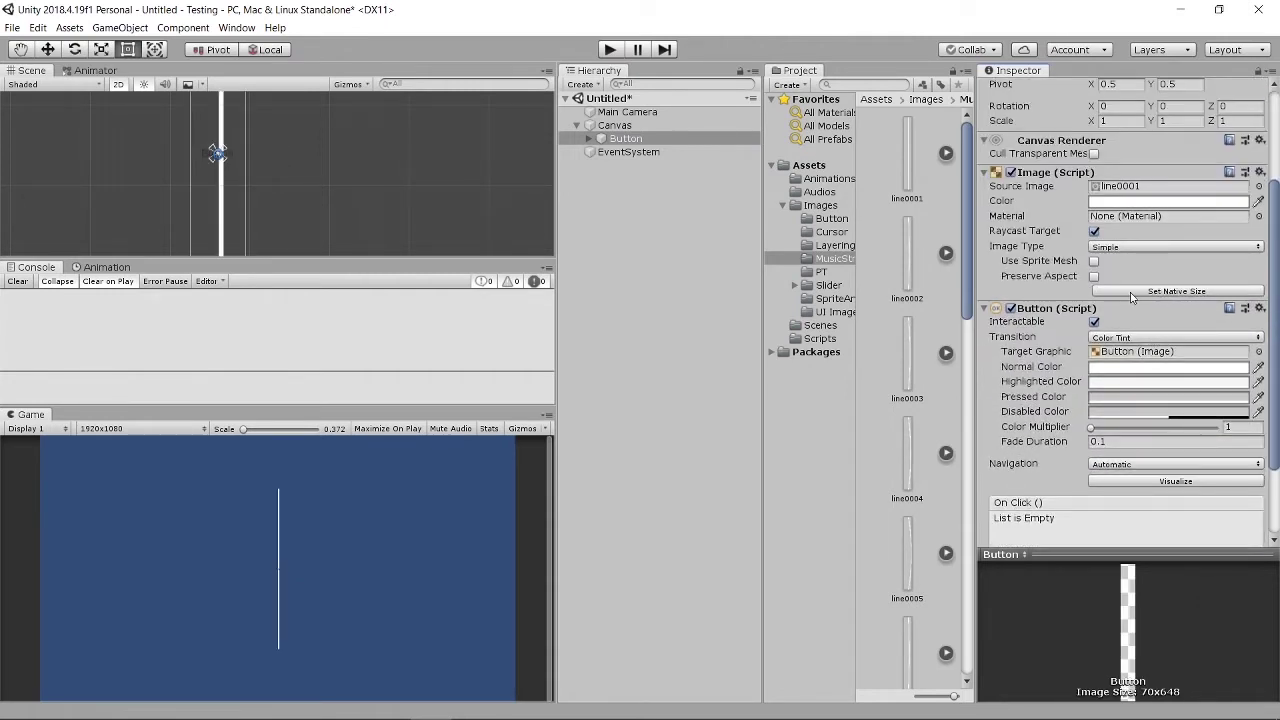
Step: Delete the button's Text child object
{"action": "left_click", "coordinate": [589, 138]}
{"action": "left_click", "coordinate": [648, 153]}
{"action": "right_click", "coordinate": [650, 155]}
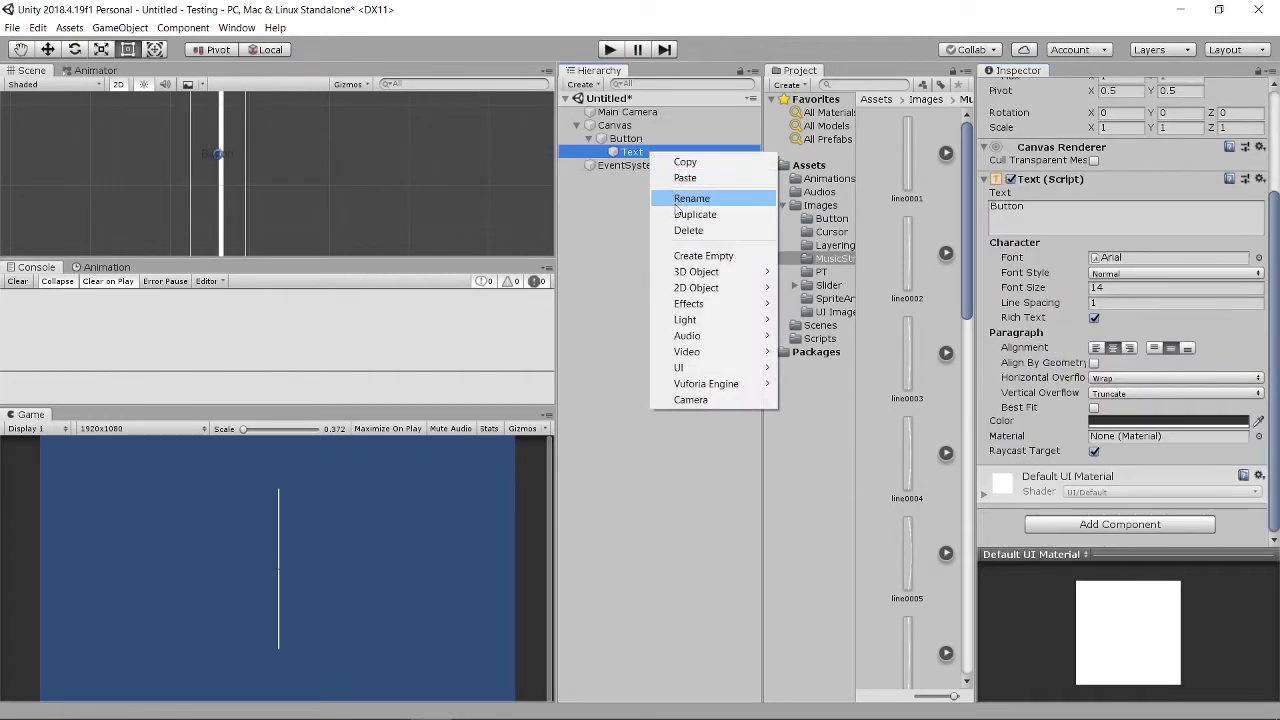
{"action": "left_click", "coordinate": [690, 228]}
{"action": "left_click", "coordinate": [643, 140]}
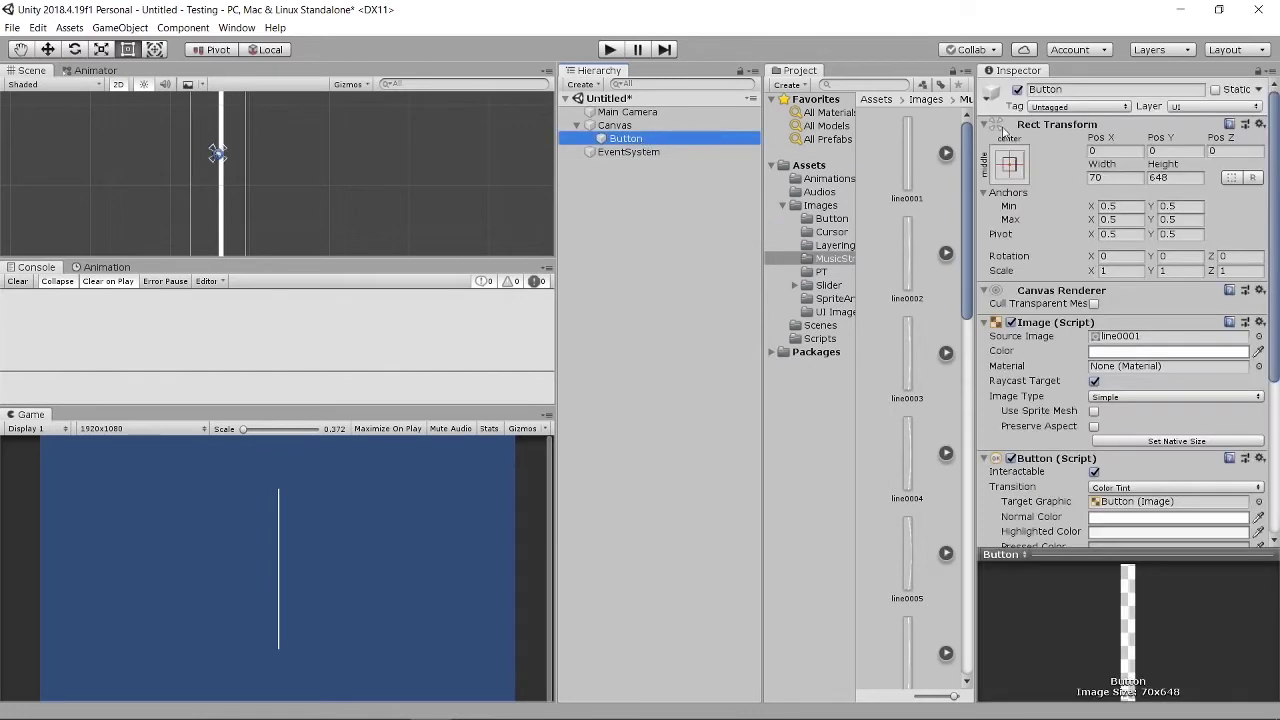
Step: Rename the button to MusicString
{"action": "left_click", "coordinate": [1085, 89]}
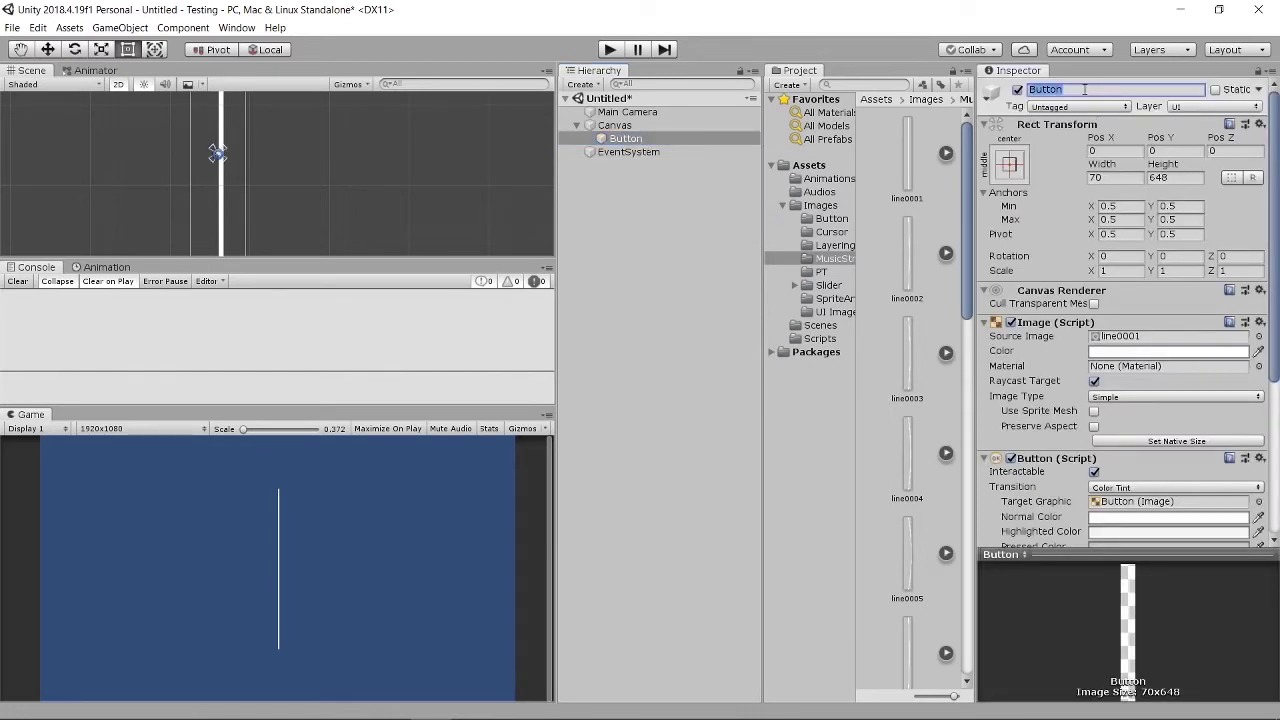
{"action": "key", "text": "BackSpace"}
{"action": "type", "text": "MusicString"}
{"action": "key", "text": "Return"}
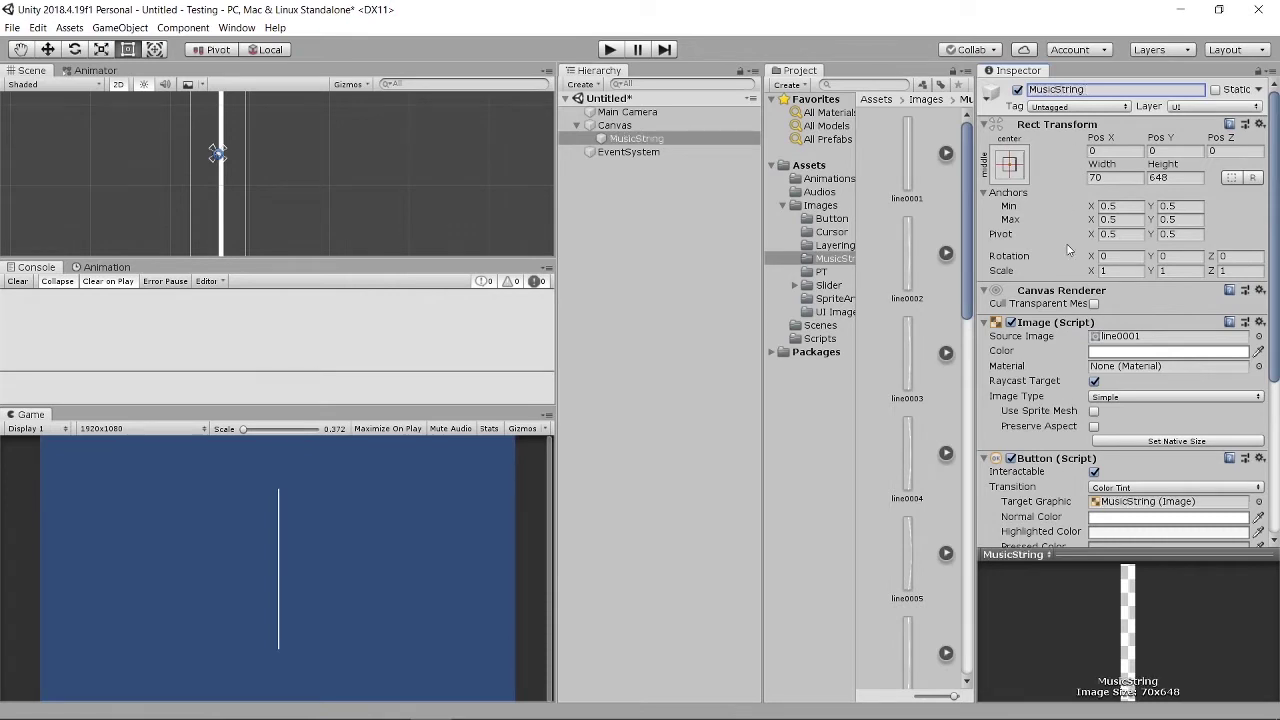
Step: Create a MusicString animation clip for the button, saved in Assets/Animations
{"action": "left_click", "coordinate": [130, 268]}
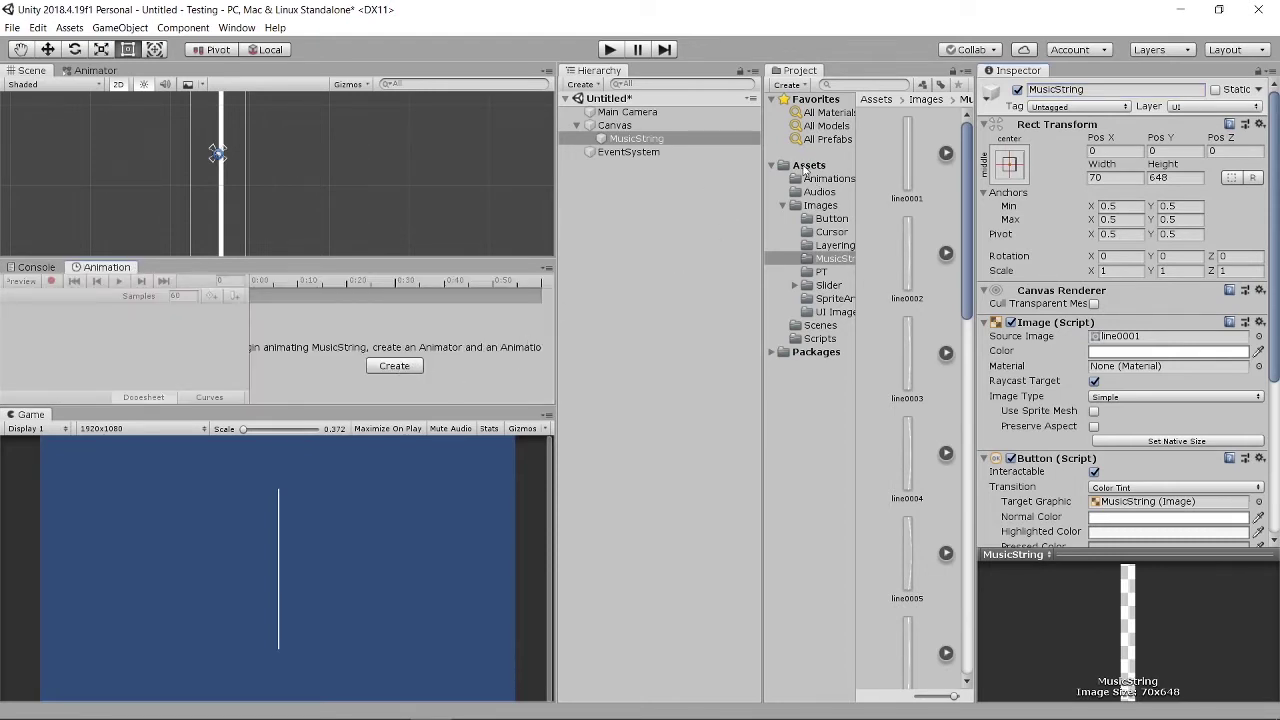
{"action": "left_click", "coordinate": [783, 205]}
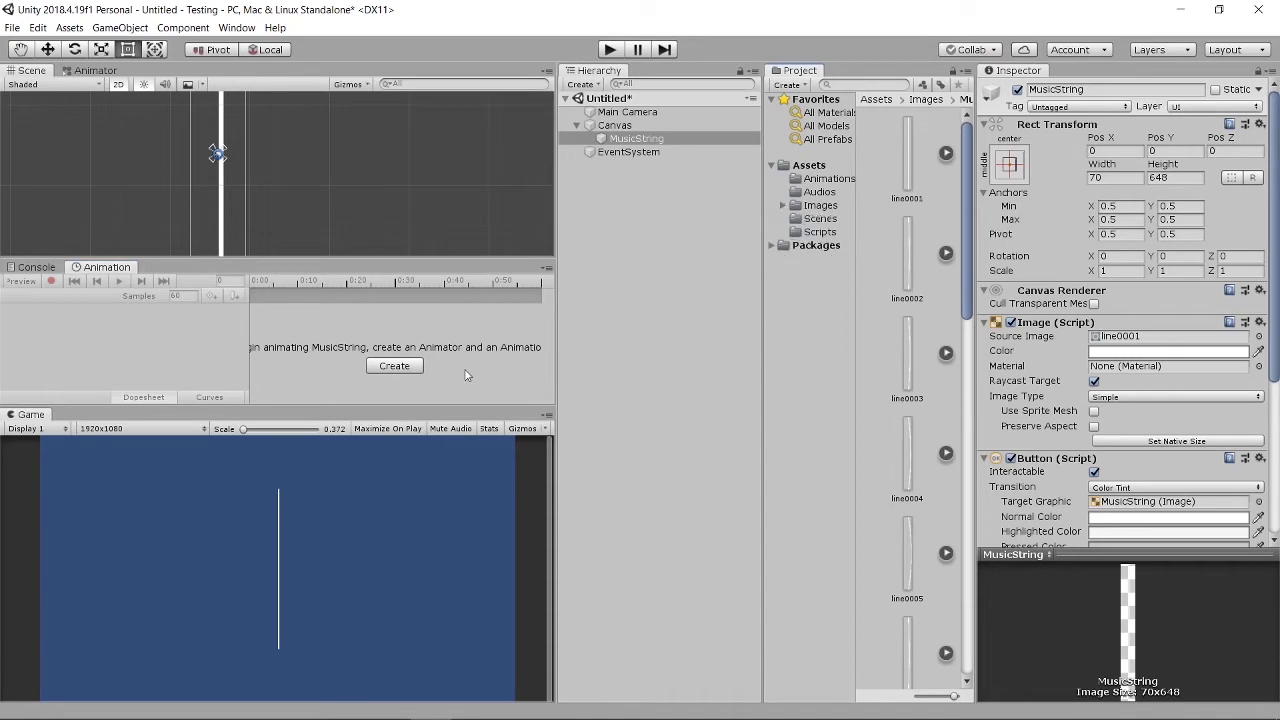
{"action": "left_click", "coordinate": [415, 366]}
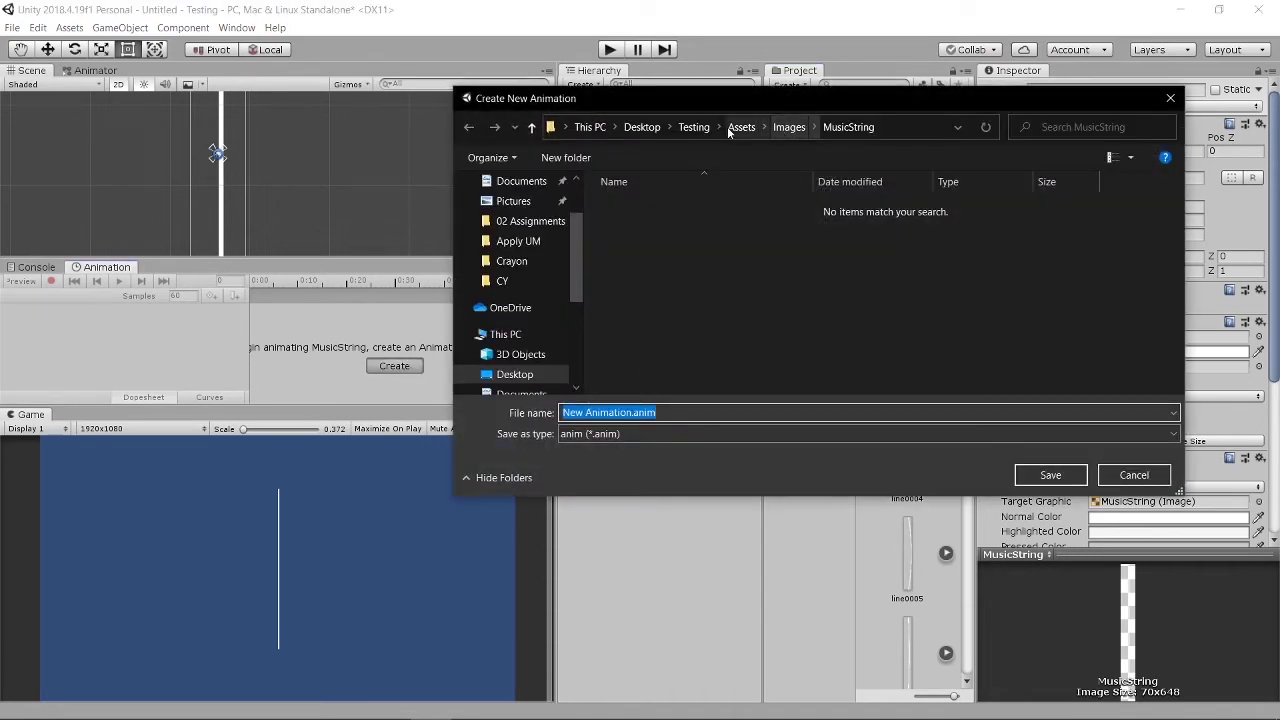
{"action": "left_click", "coordinate": [740, 127]}
{"action": "double_click", "coordinate": [692, 206]}
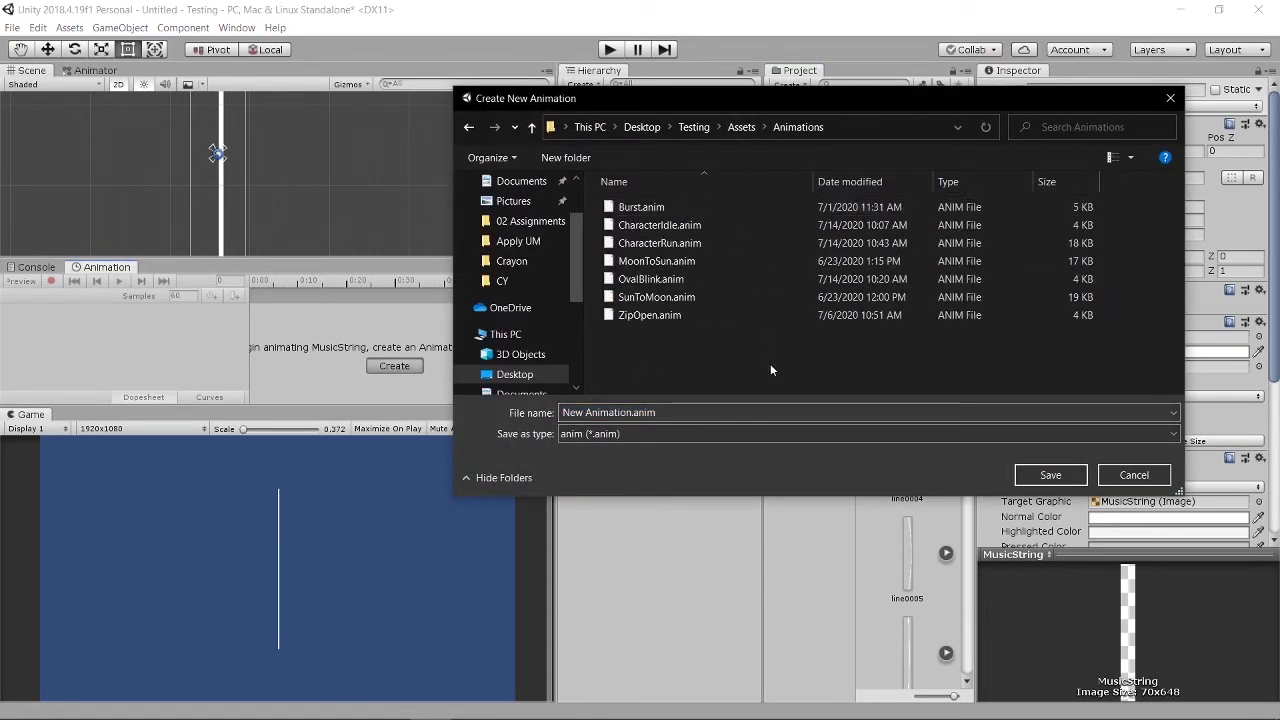
{"action": "left_click_drag", "start_coordinate": [818, 96], "coordinate": [485, 167]}
{"action": "type", "text": "MusicString"}
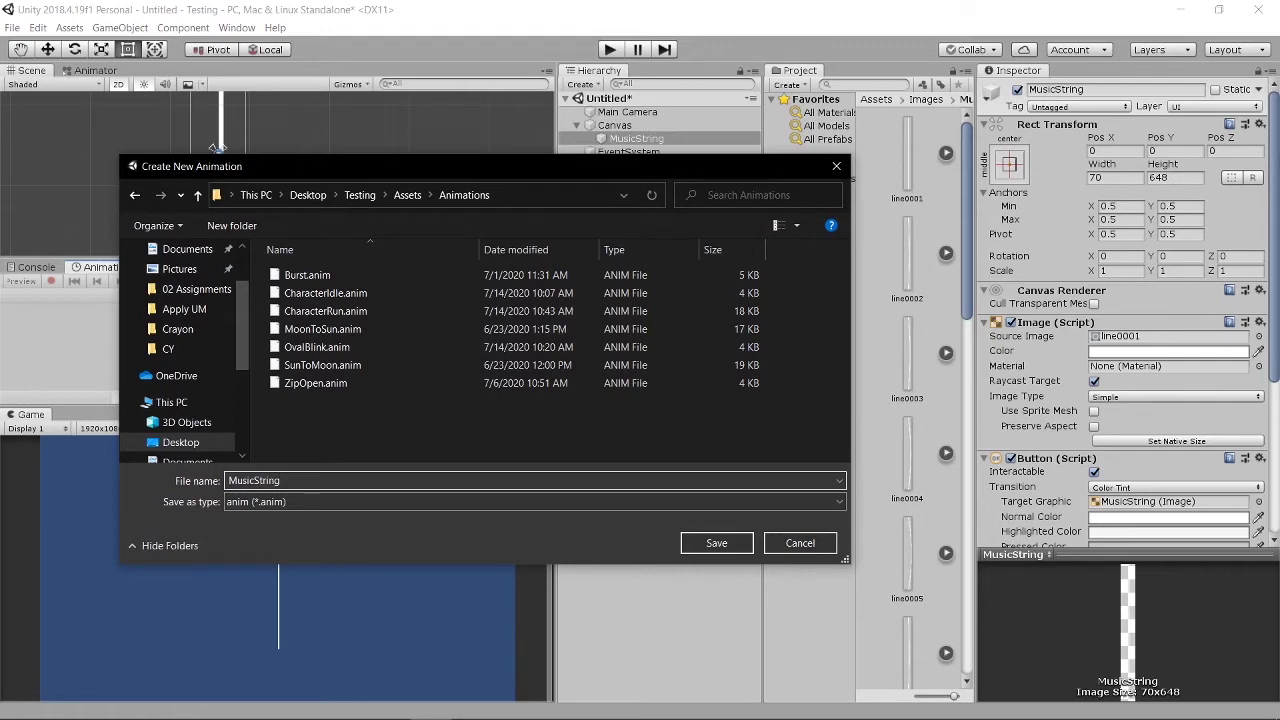
{"action": "key", "text": "Return"}
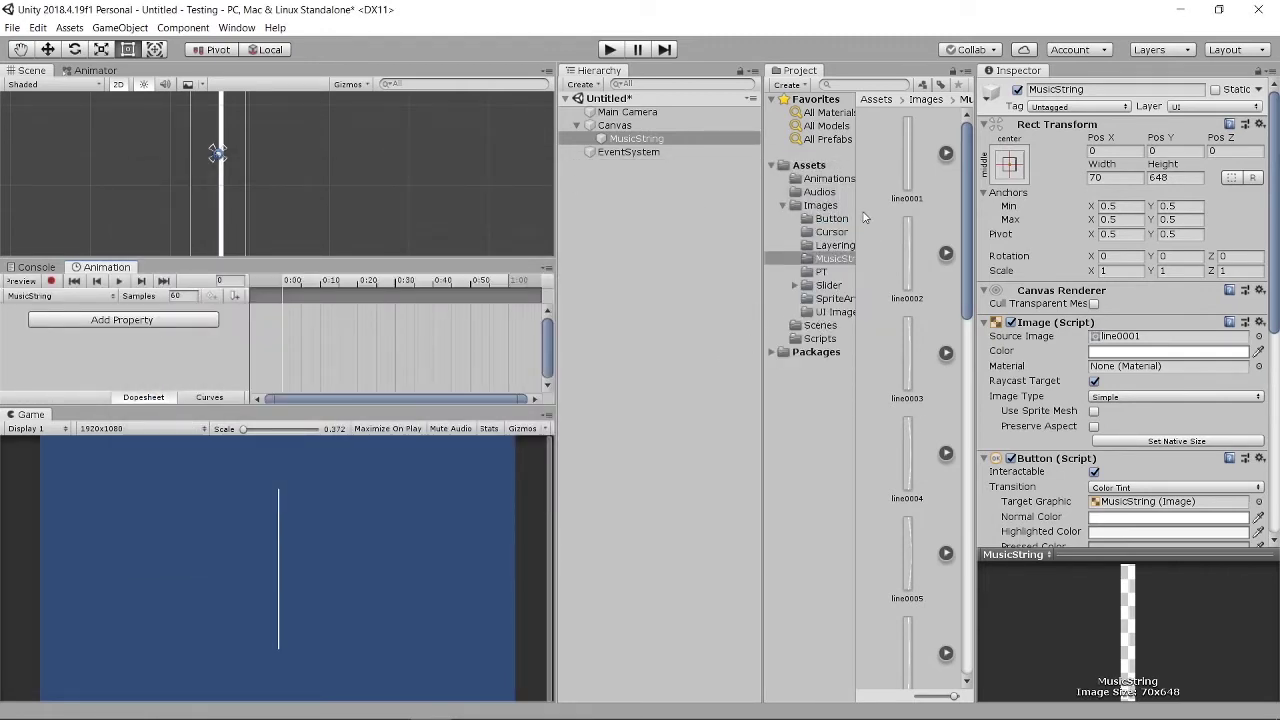
Step: Record the seventeen line sprites as Image.Sprite keyframes in the MusicString clip
{"action": "left_click", "coordinate": [51, 281]}
{"action": "left_click", "coordinate": [915, 186]}
{"action": "scroll", "coordinate": [920, 600], "scroll_direction": "down", "scroll_amount": 10}
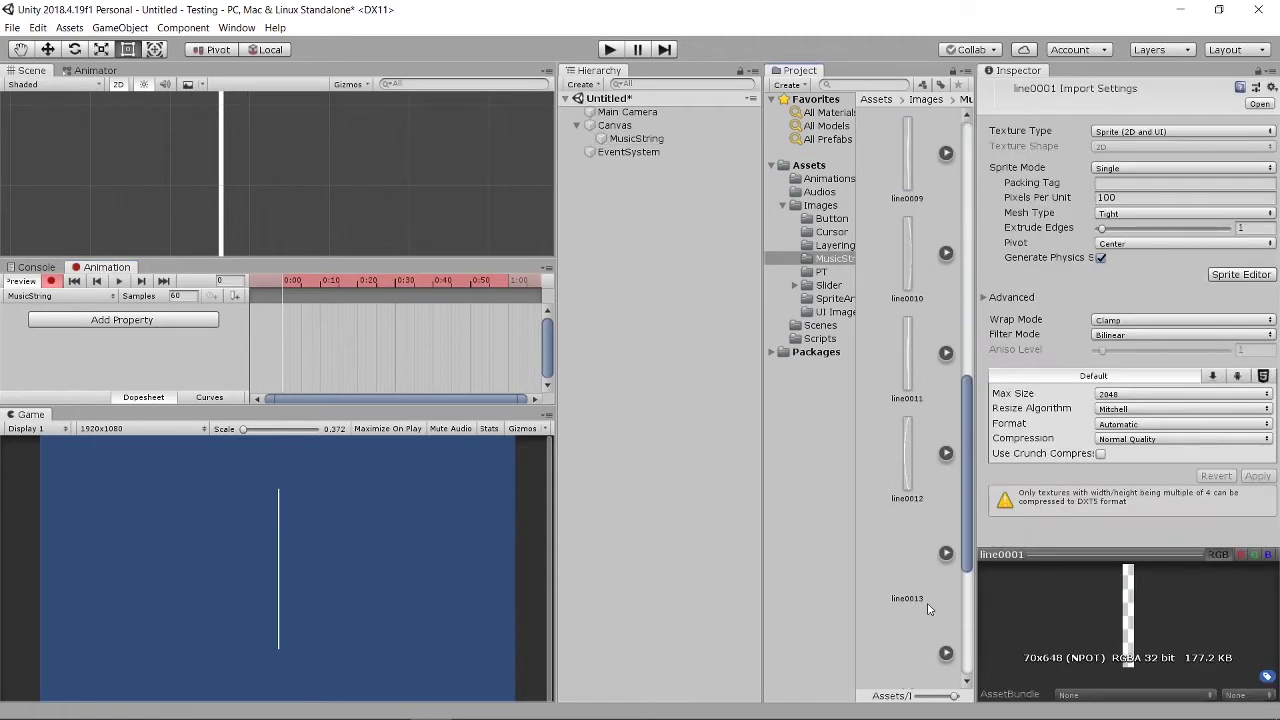
{"action": "left_click", "coordinate": [910, 625], "text": "shift"}
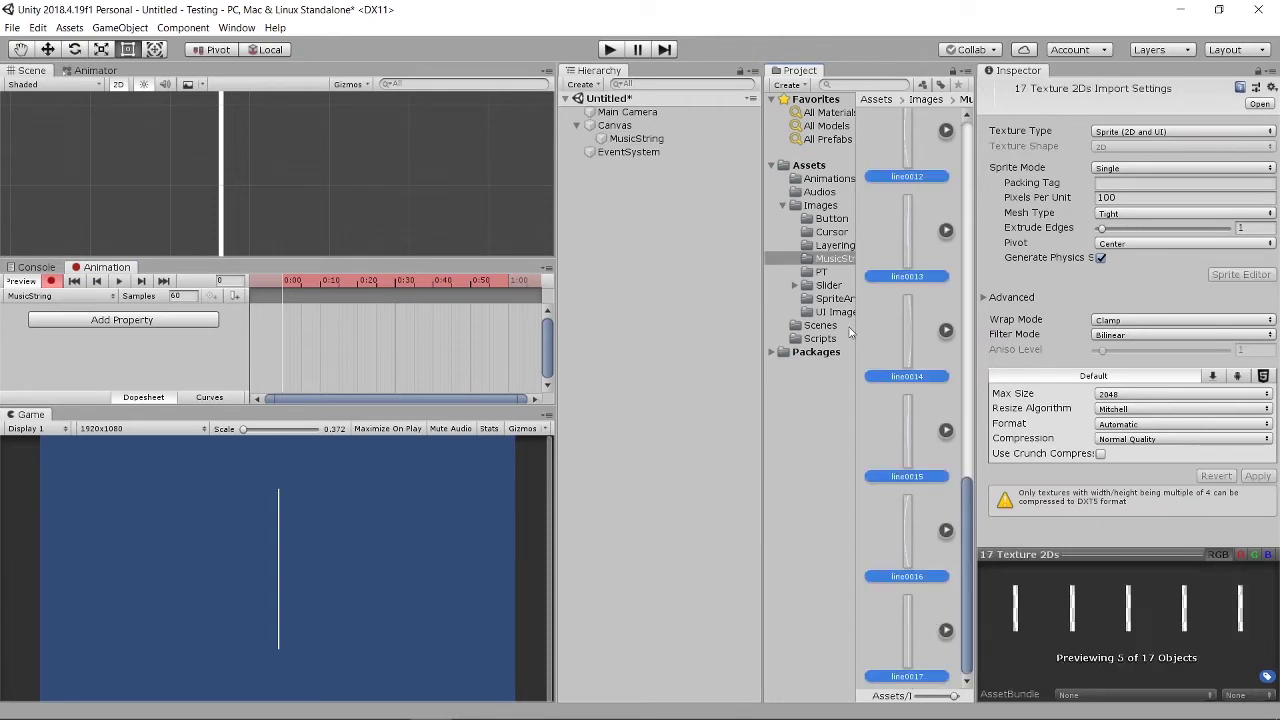
{"action": "scroll", "coordinate": [888, 326], "scroll_direction": "up", "scroll_amount": 8}
{"action": "scroll", "coordinate": [888, 326], "scroll_direction": "up", "scroll_amount": 4}
{"action": "left_click_drag", "start_coordinate": [925, 157], "coordinate": [318, 338]}
Step: Preview the clip, leave record mode, and set Samples to 30
{"action": "left_click", "coordinate": [117, 282]}
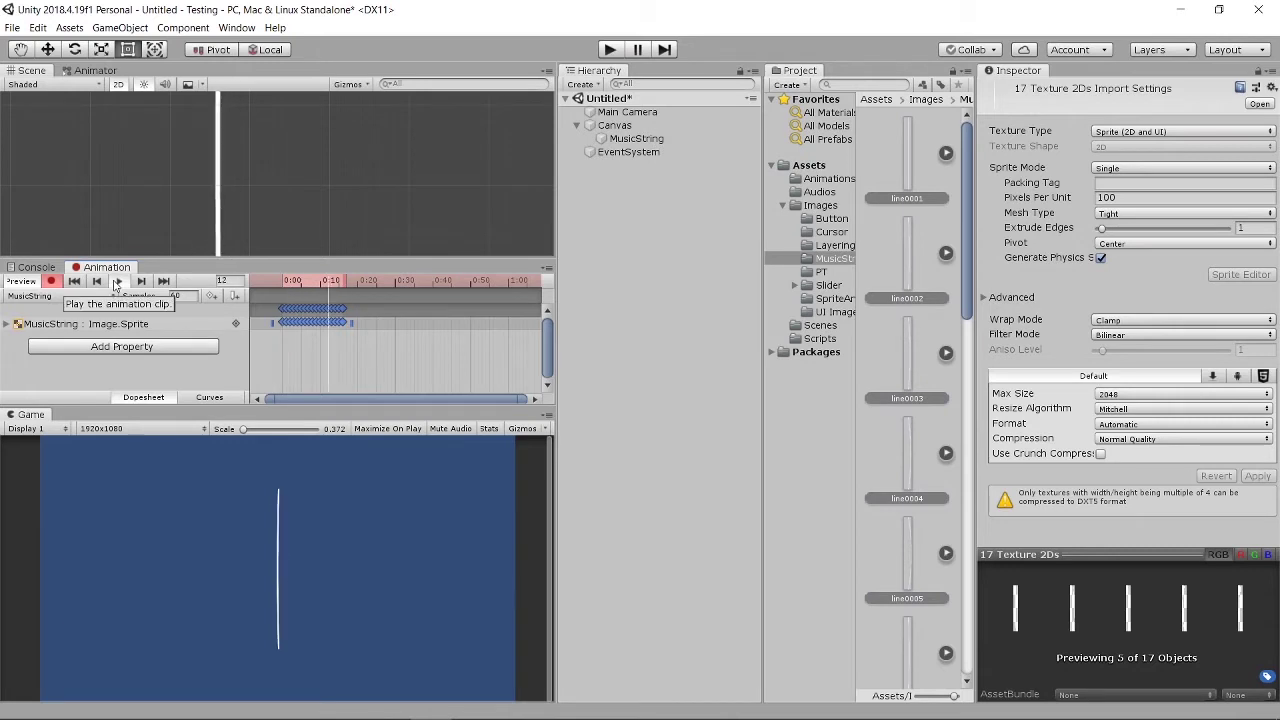
{"action": "left_click", "coordinate": [117, 282]}
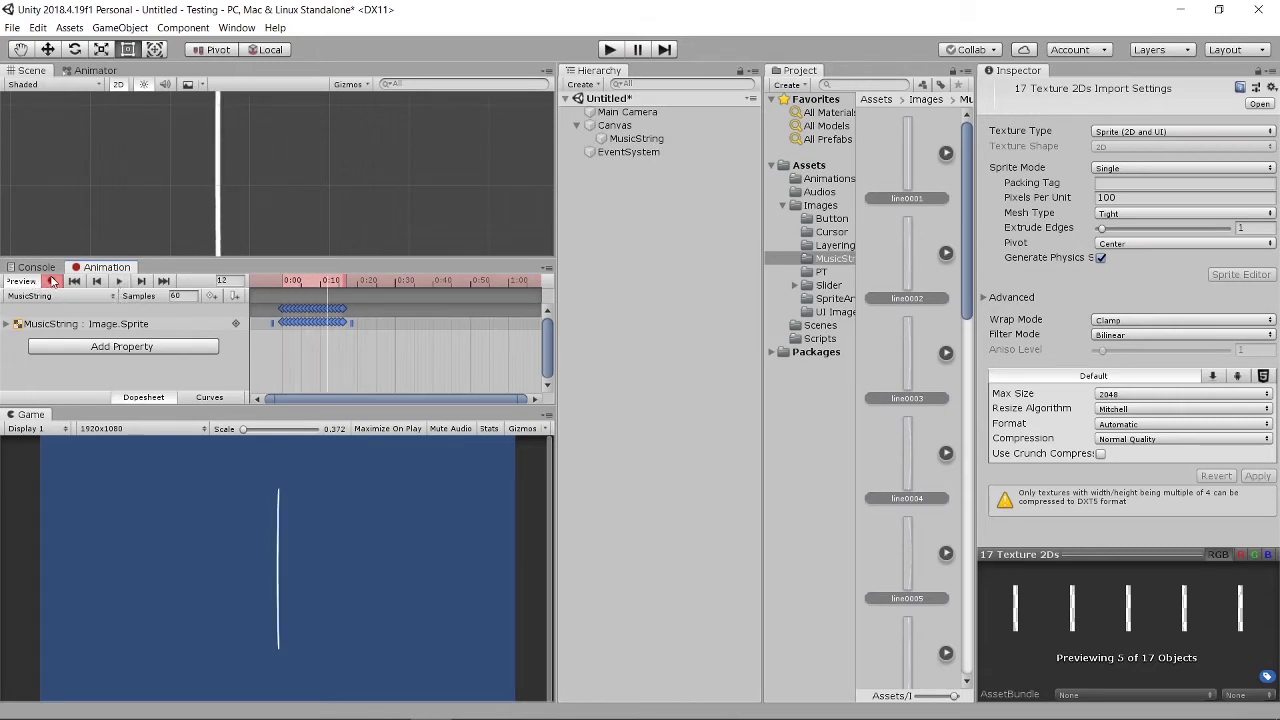
{"action": "left_click", "coordinate": [51, 281]}
{"action": "scroll", "coordinate": [320, 316], "scroll_direction": "up", "scroll_amount": 5}
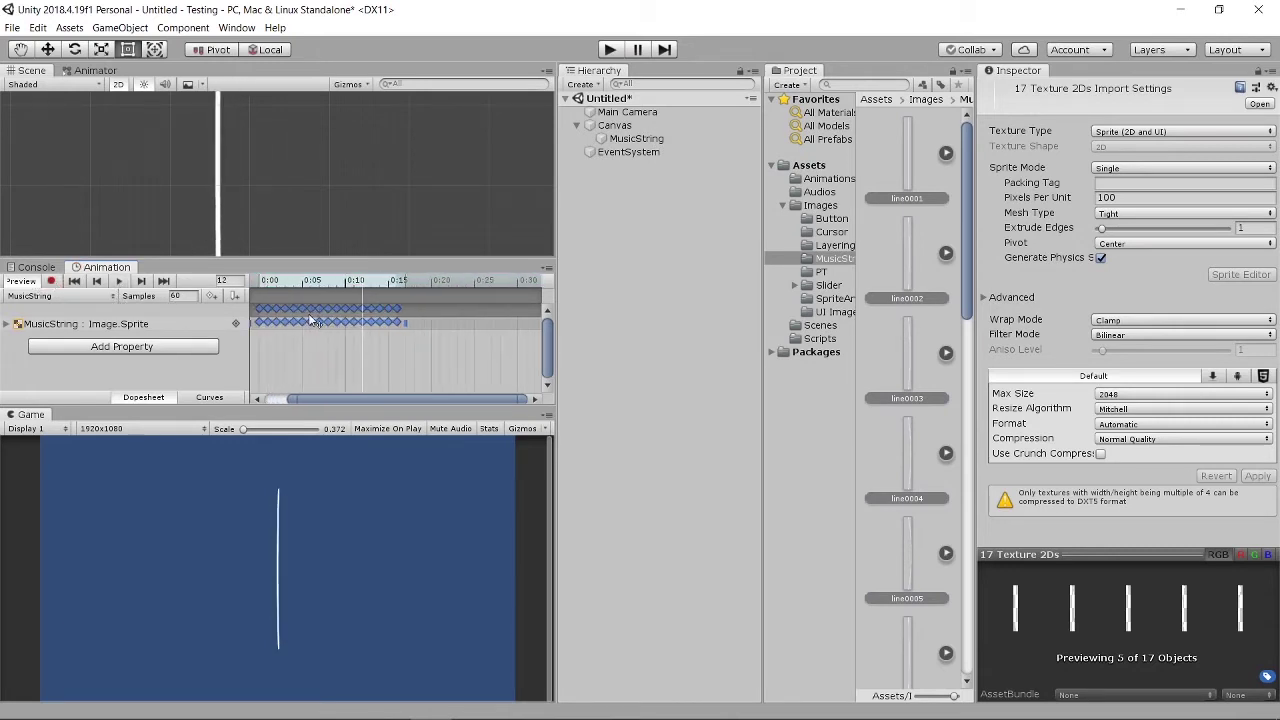
{"action": "left_click_drag", "start_coordinate": [318, 398], "coordinate": [296, 398]}
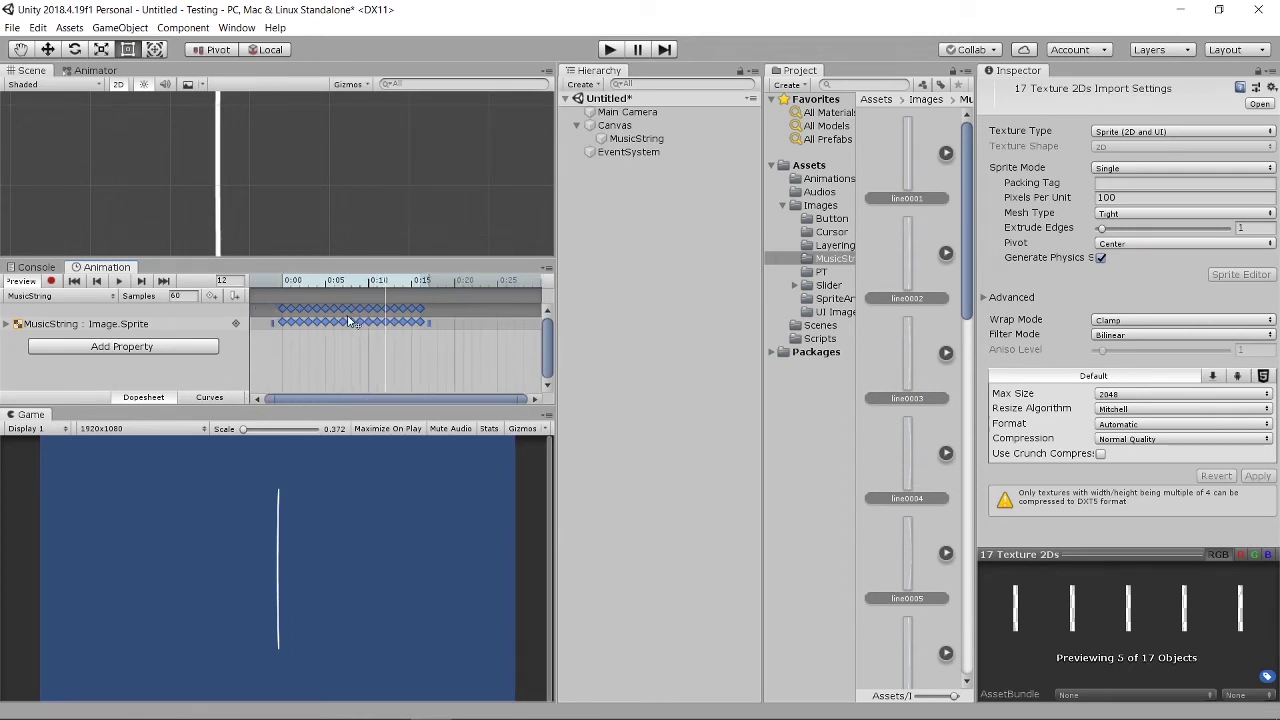
{"action": "scroll", "coordinate": [350, 320], "scroll_direction": "down", "scroll_amount": 1}
{"action": "scroll", "coordinate": [305, 396], "scroll_direction": "up", "scroll_amount": 3}
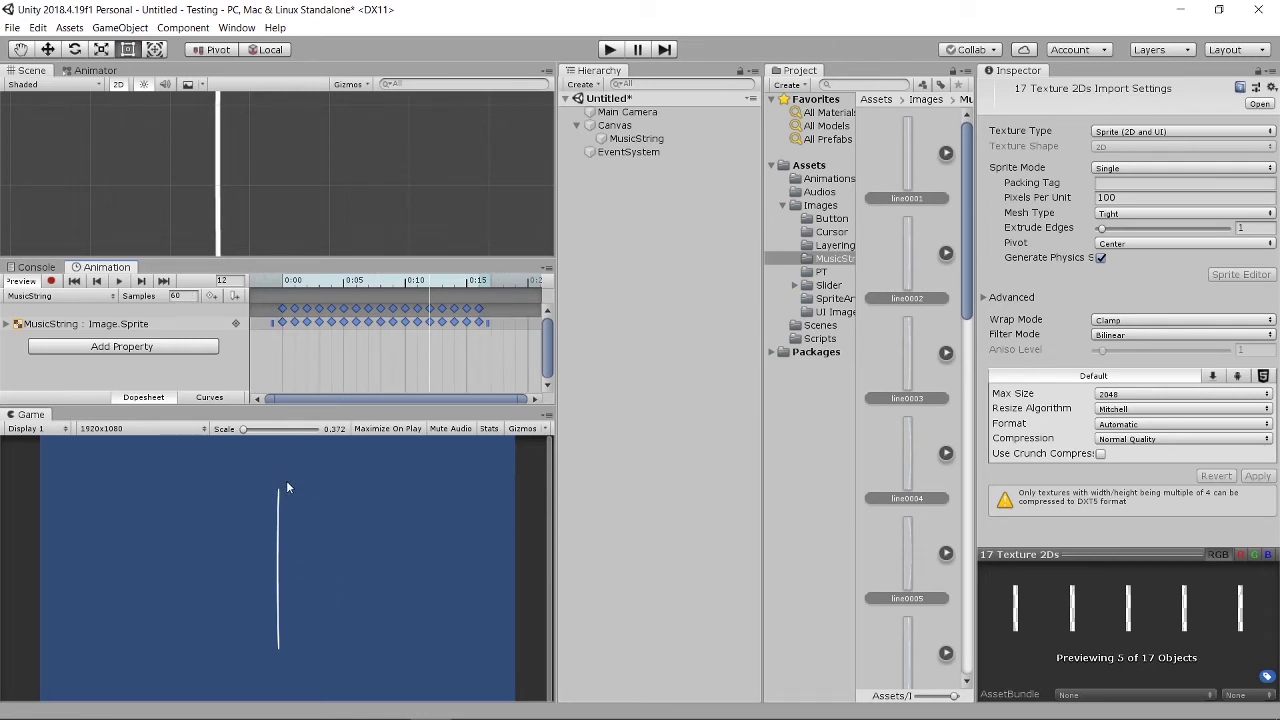
{"action": "left_click", "coordinate": [120, 282]}
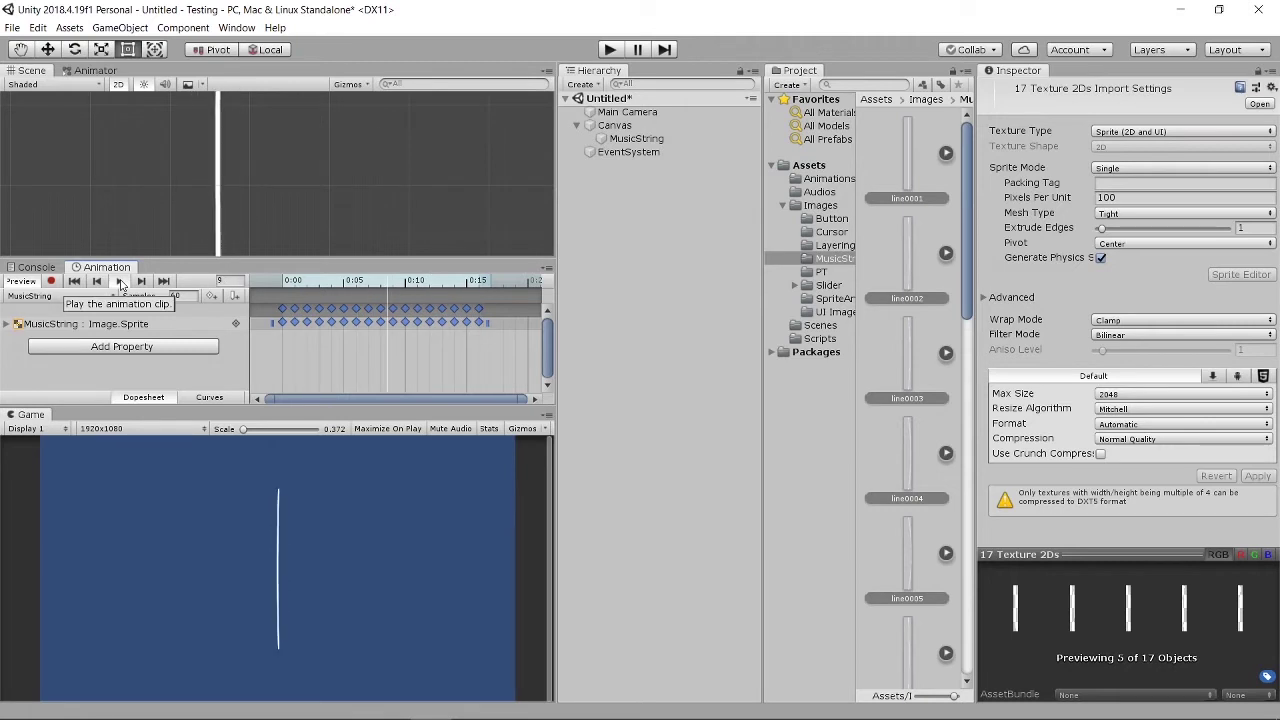
{"action": "left_click", "coordinate": [120, 282]}
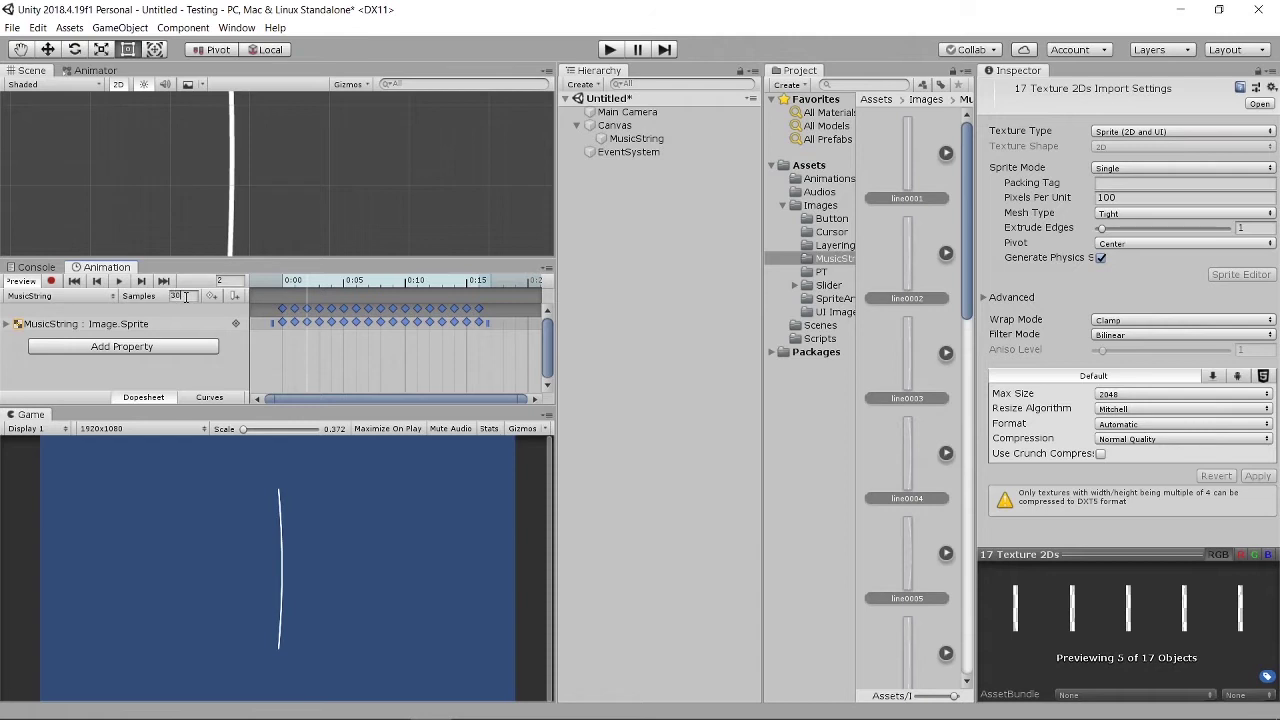
{"action": "key", "text": "Return"}
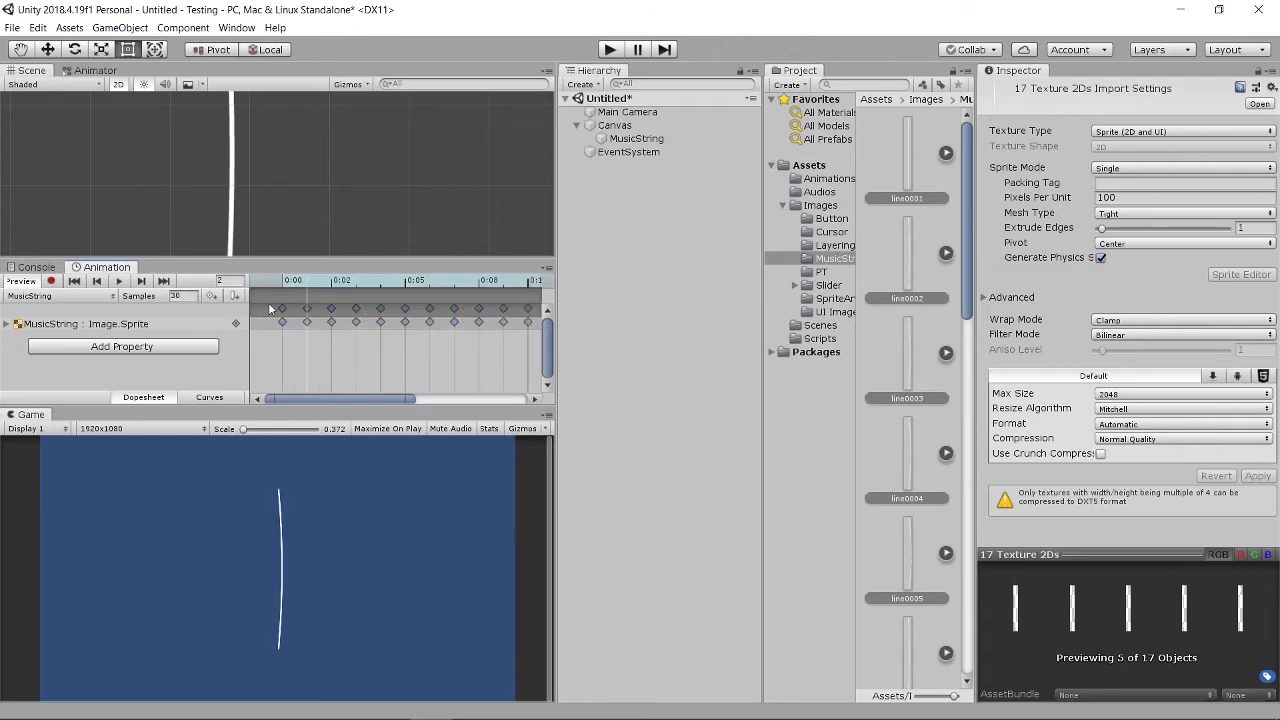
Step: Preview the 30-sample clip, then revert it to 60 samples
{"action": "left_click", "coordinate": [120, 284]}
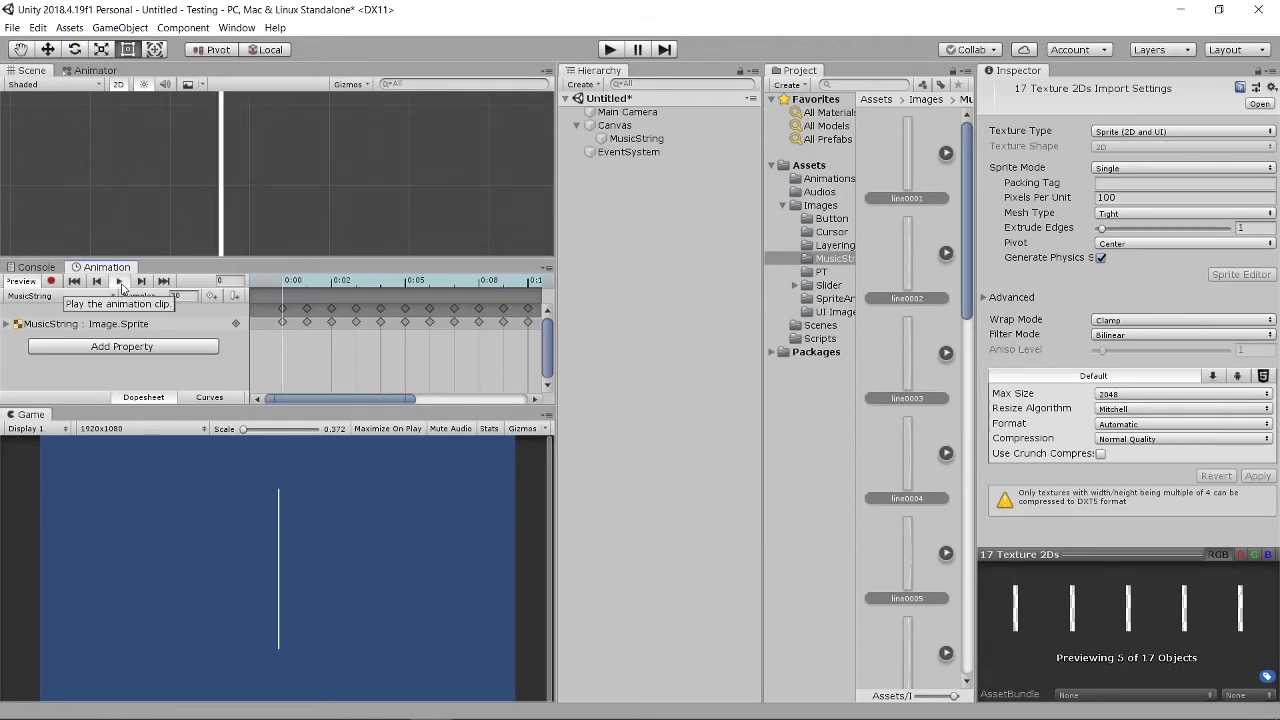
{"action": "left_click", "coordinate": [120, 284]}
{"action": "key", "text": "ctrl+z"}
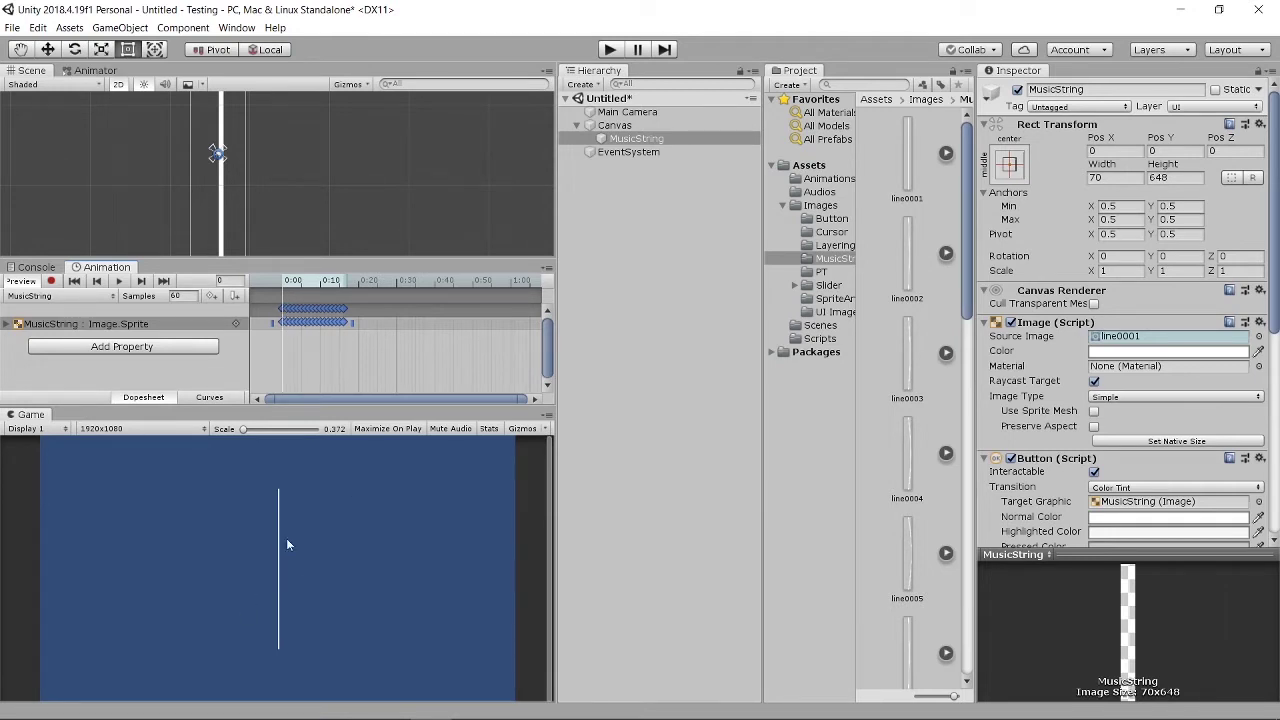
Step: Stretch all seventeen keyframes to span 0:00 to 1:00 and preview the result
{"action": "left_click", "coordinate": [282, 313]}
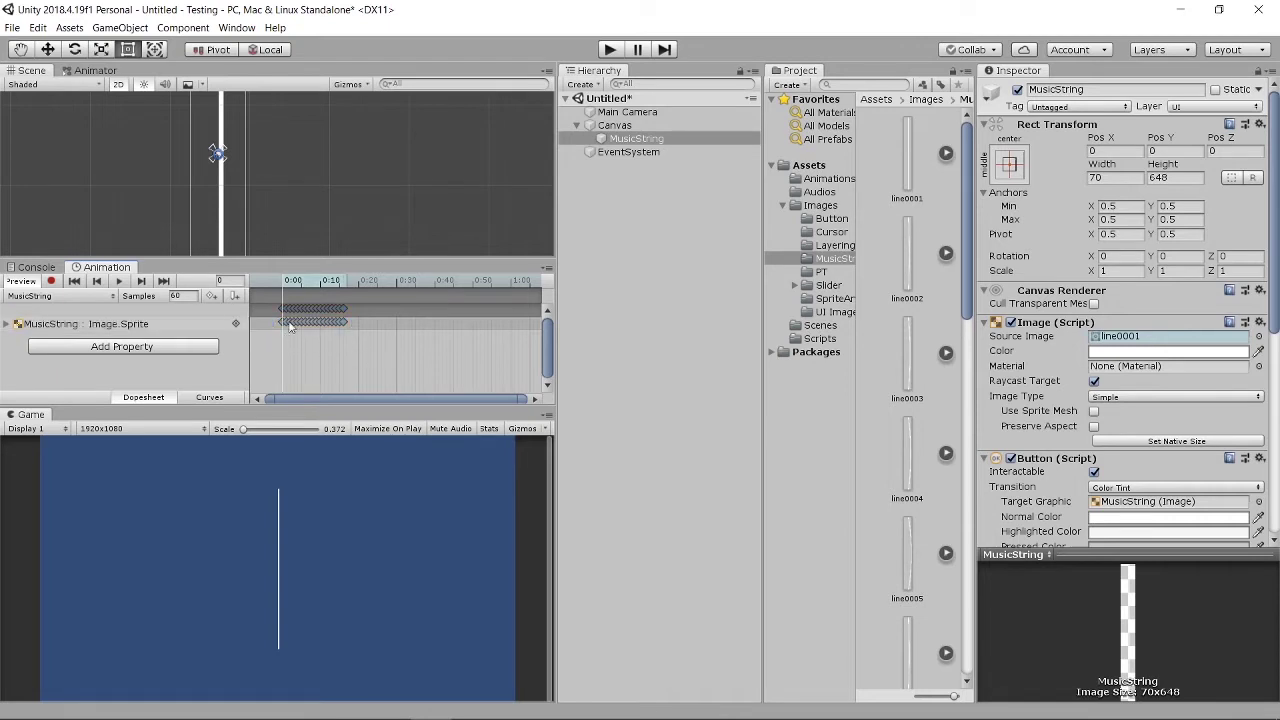
{"action": "left_click", "coordinate": [282, 313]}
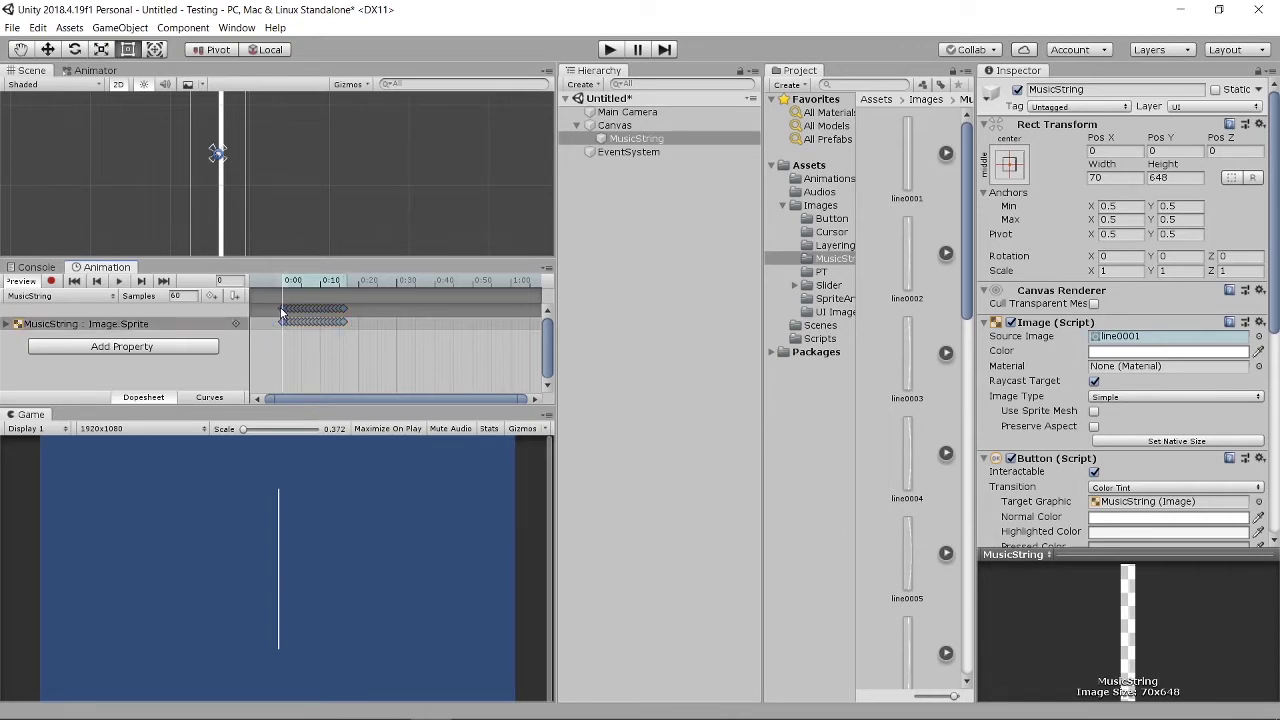
{"action": "left_click", "coordinate": [343, 313]}
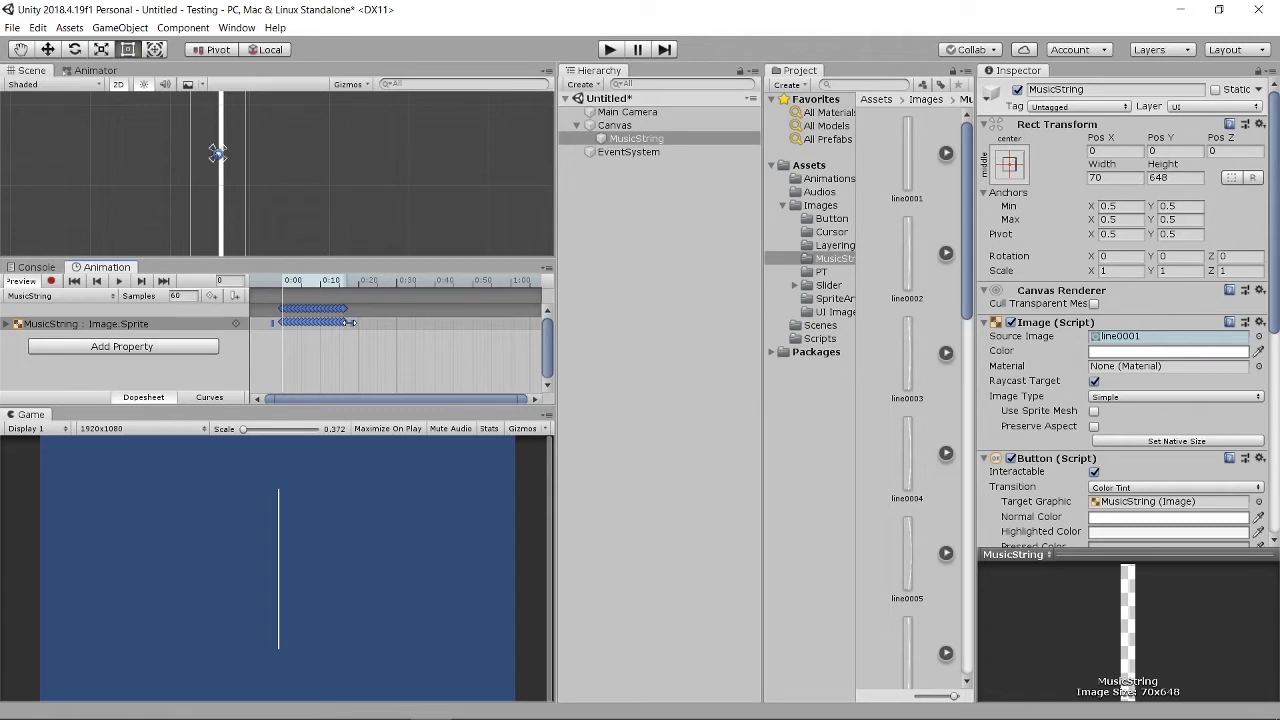
{"action": "left_click_drag", "start_coordinate": [350, 322], "coordinate": [517, 330]}
{"action": "left_click", "coordinate": [120, 283]}
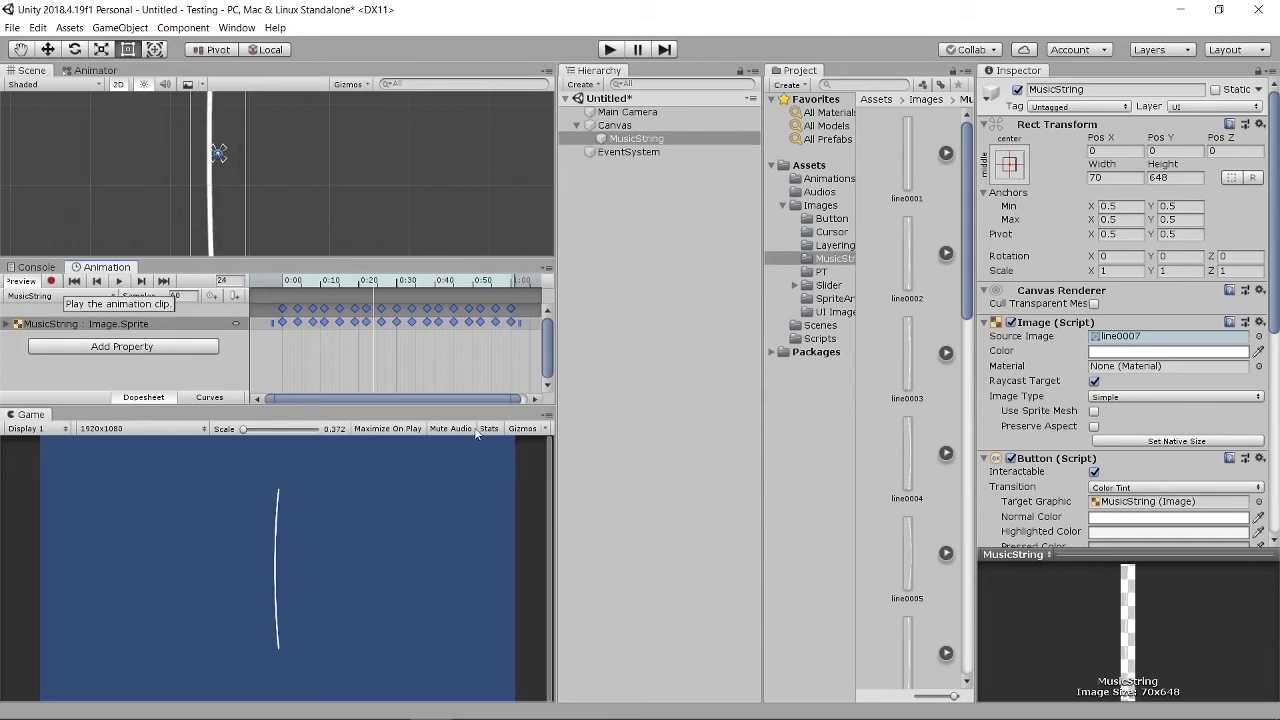
Step: Save the scene as MusicString in Assets/Scenes, then run it in Play mode
{"action": "left_click", "coordinate": [725, 391]}
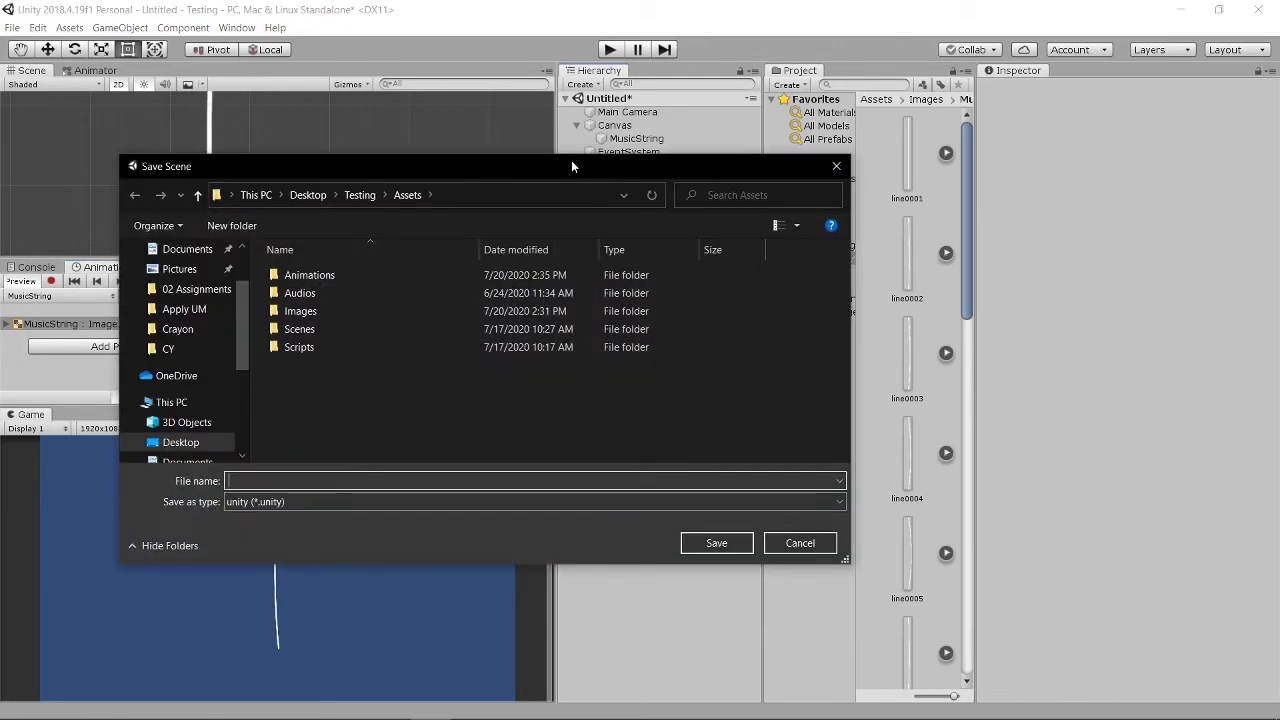
{"action": "left_click_drag", "start_coordinate": [571, 160], "coordinate": [605, 144]}
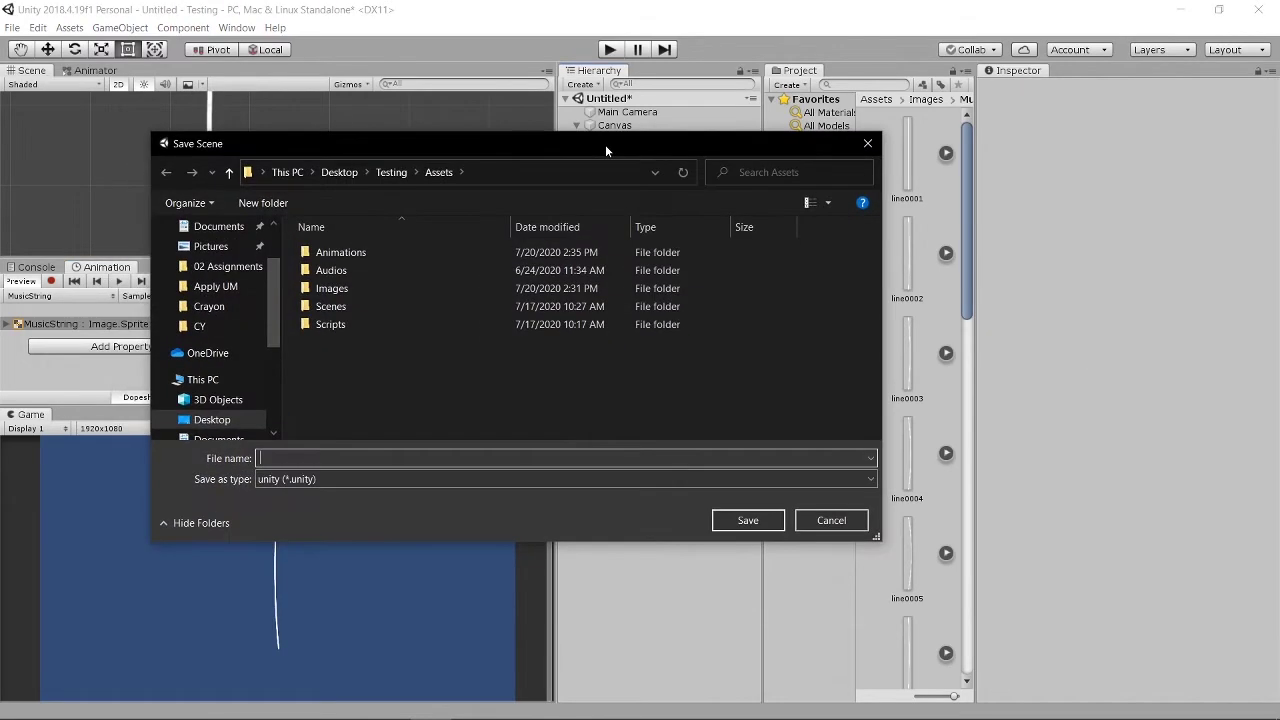
{"action": "double_click", "coordinate": [331, 306]}
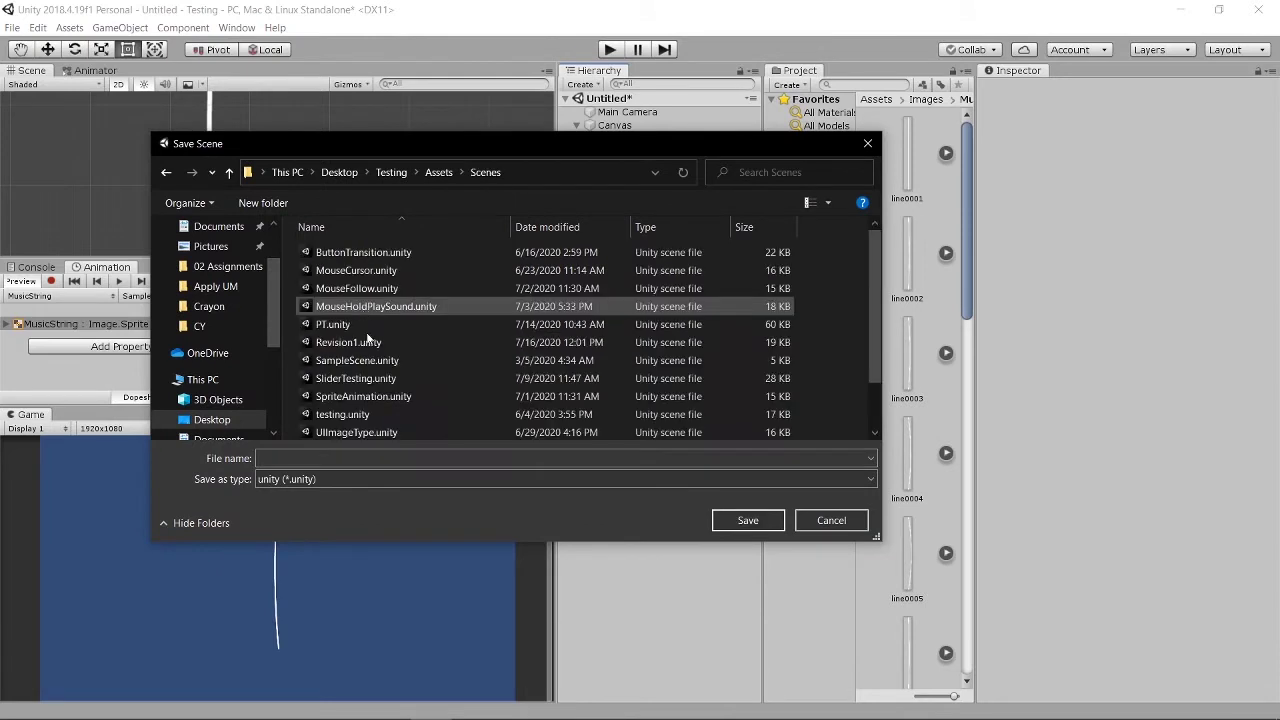
{"action": "left_click", "coordinate": [365, 459]}
{"action": "type", "text": "MusicString"}
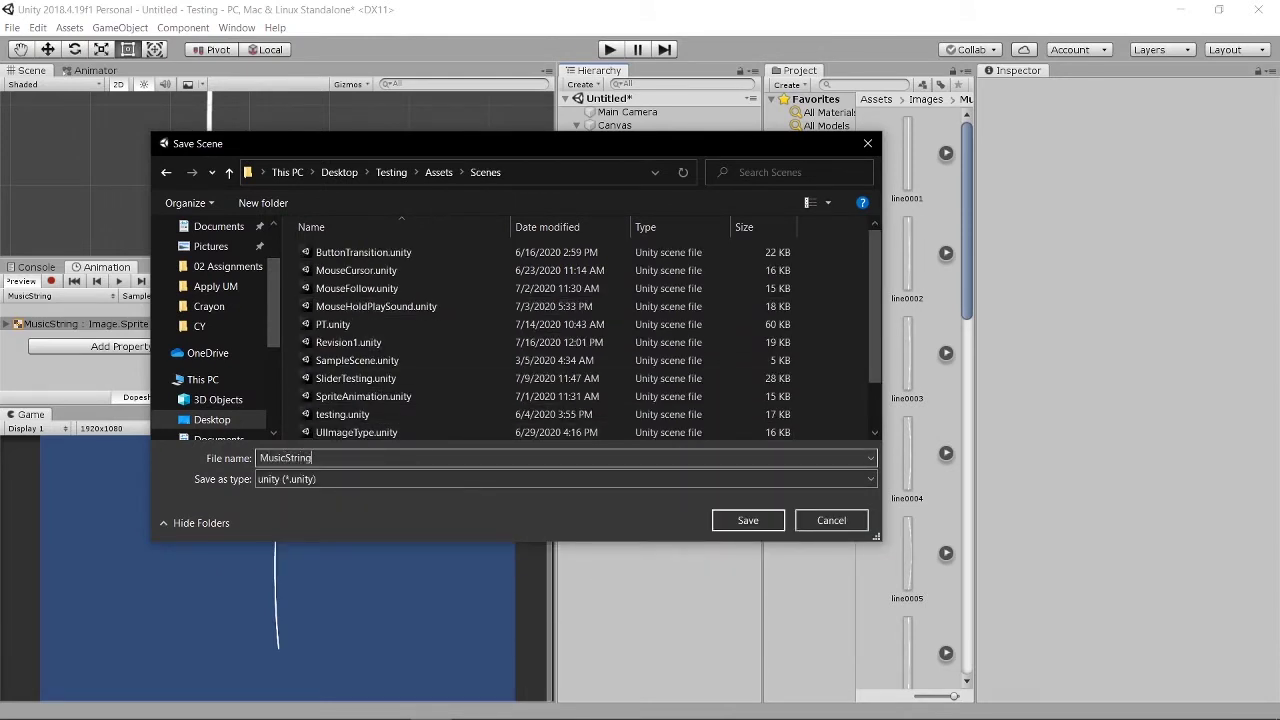
{"action": "key", "text": "Return"}
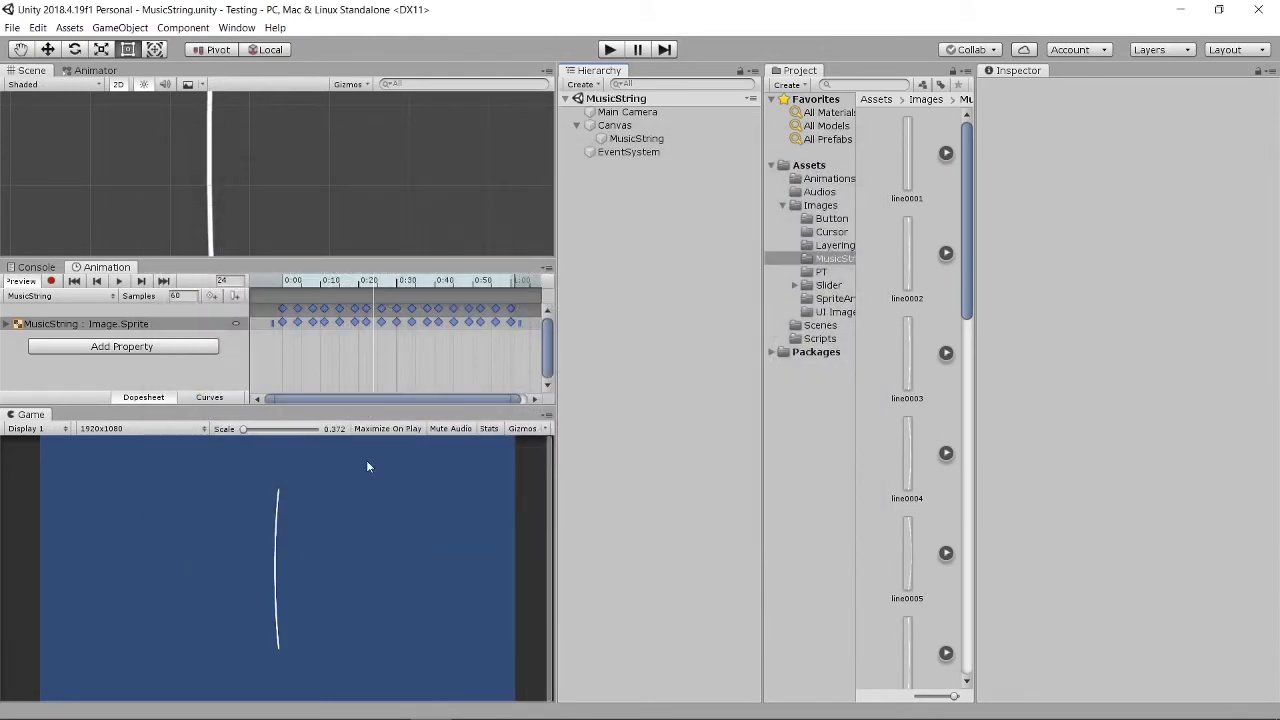
{"action": "left_click", "coordinate": [620, 139]}
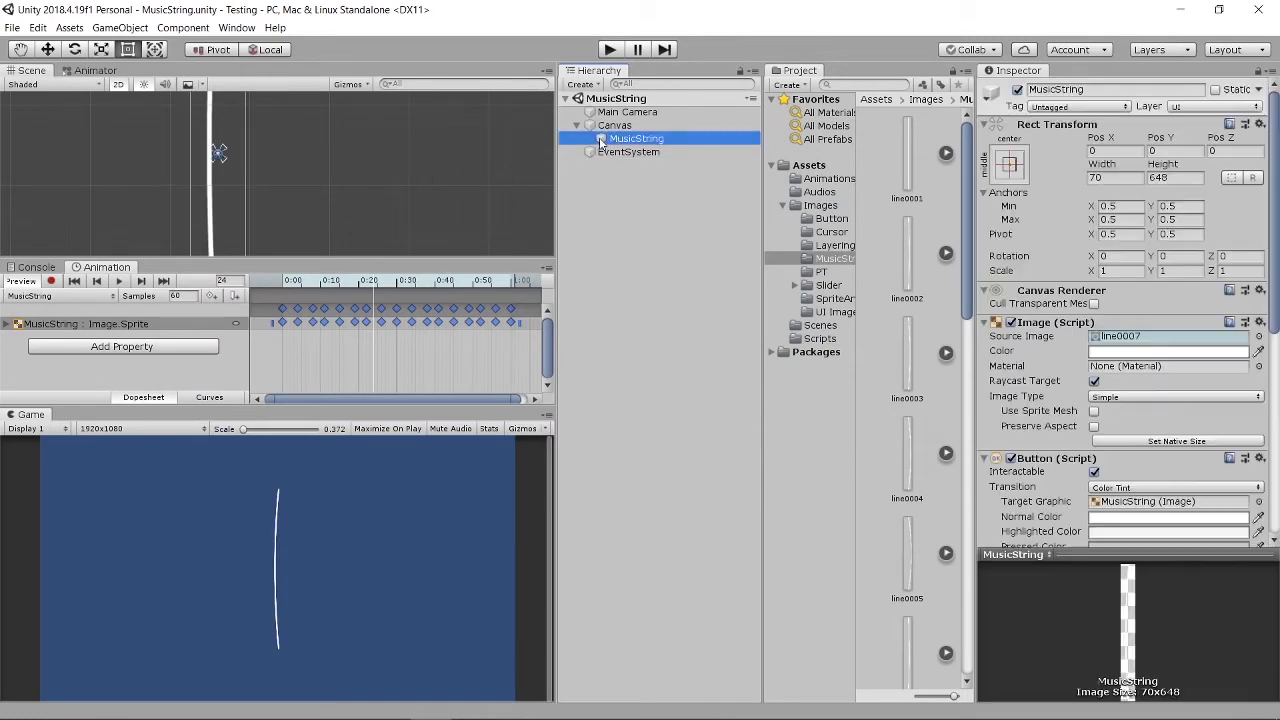
{"action": "left_click", "coordinate": [609, 50]}
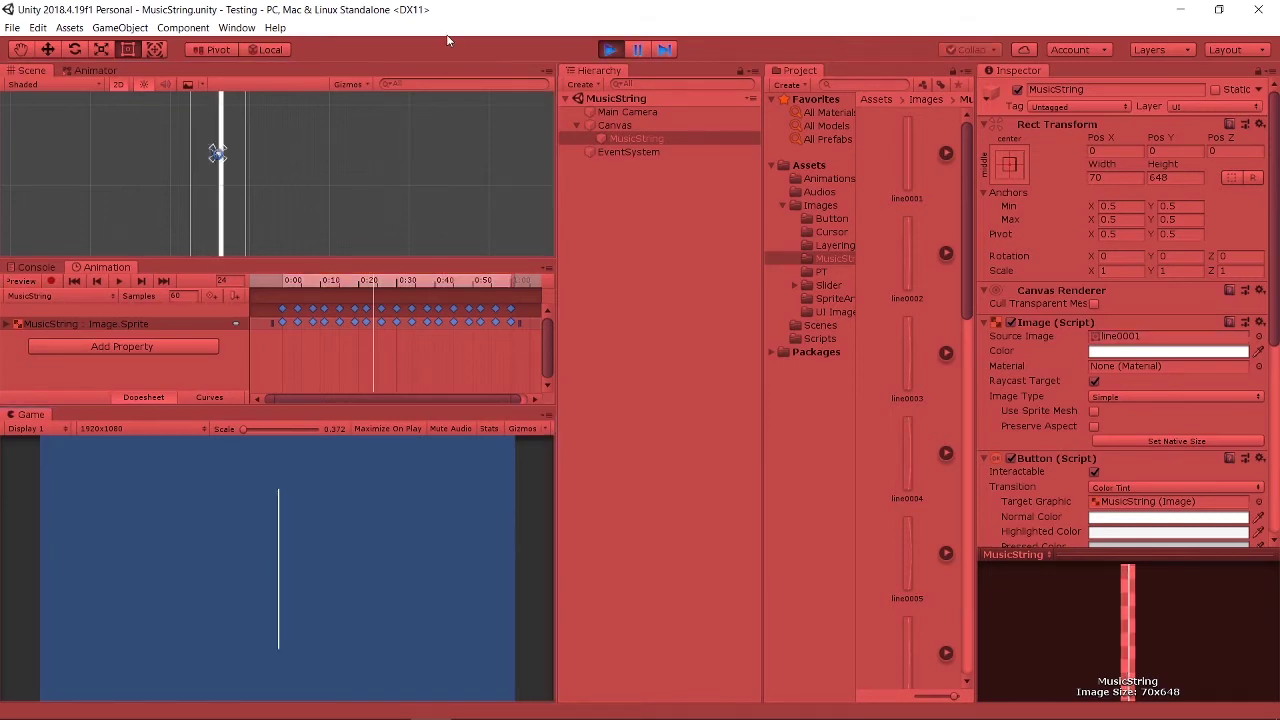
Step: Exit Play mode and add an empty state named Idle to the Animator graph
{"action": "left_click", "coordinate": [96, 71]}
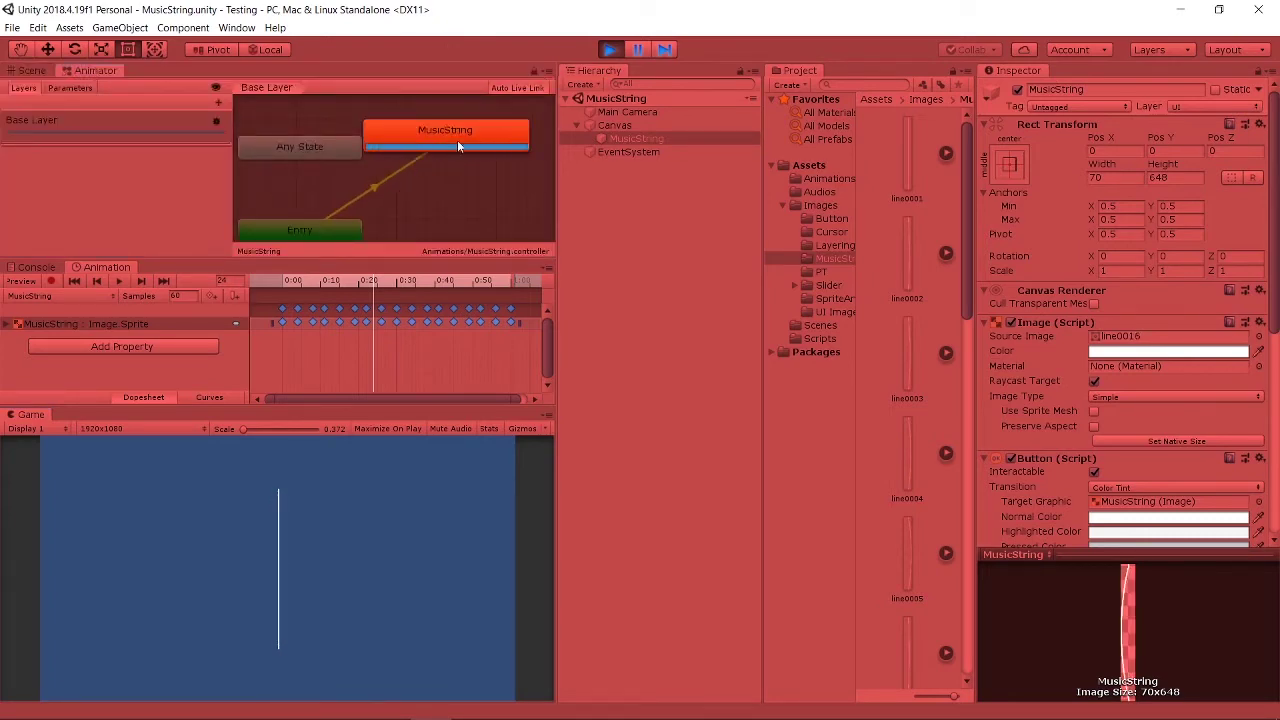
{"action": "left_click", "coordinate": [610, 50]}
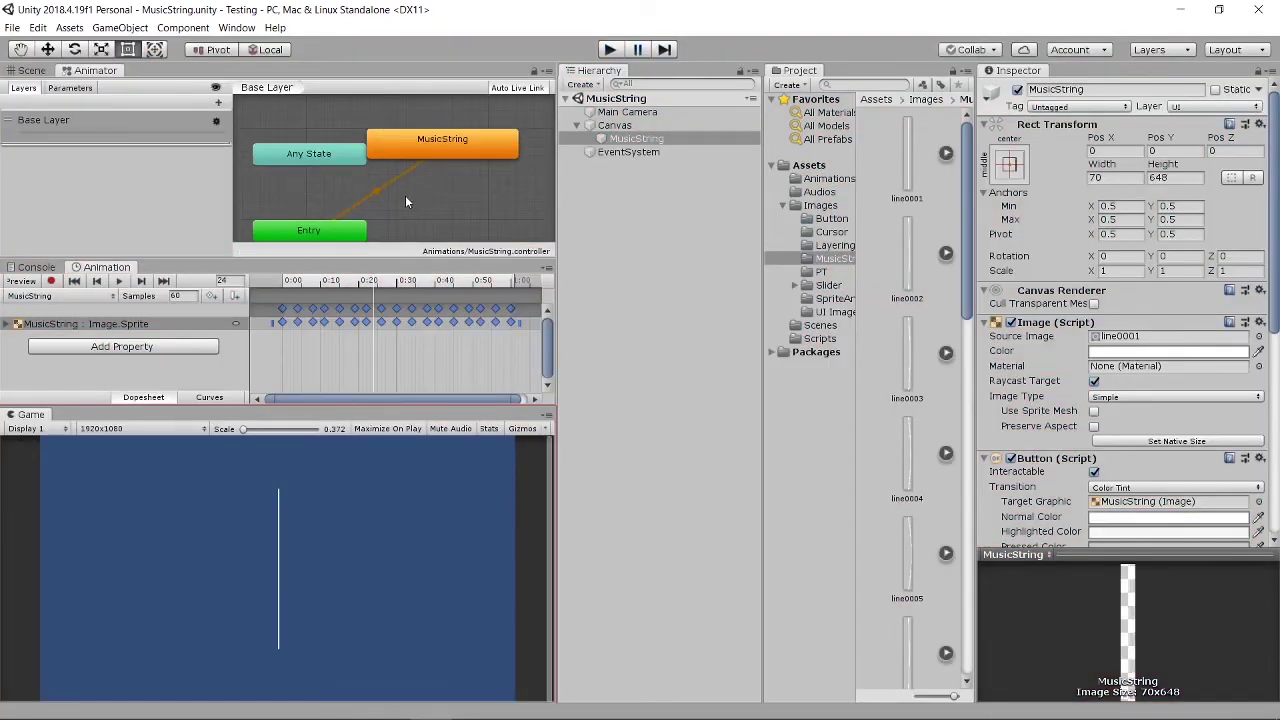
{"action": "scroll", "coordinate": [420, 180], "scroll_direction": "down", "scroll_amount": 3}
{"action": "right_click", "coordinate": [435, 187]}
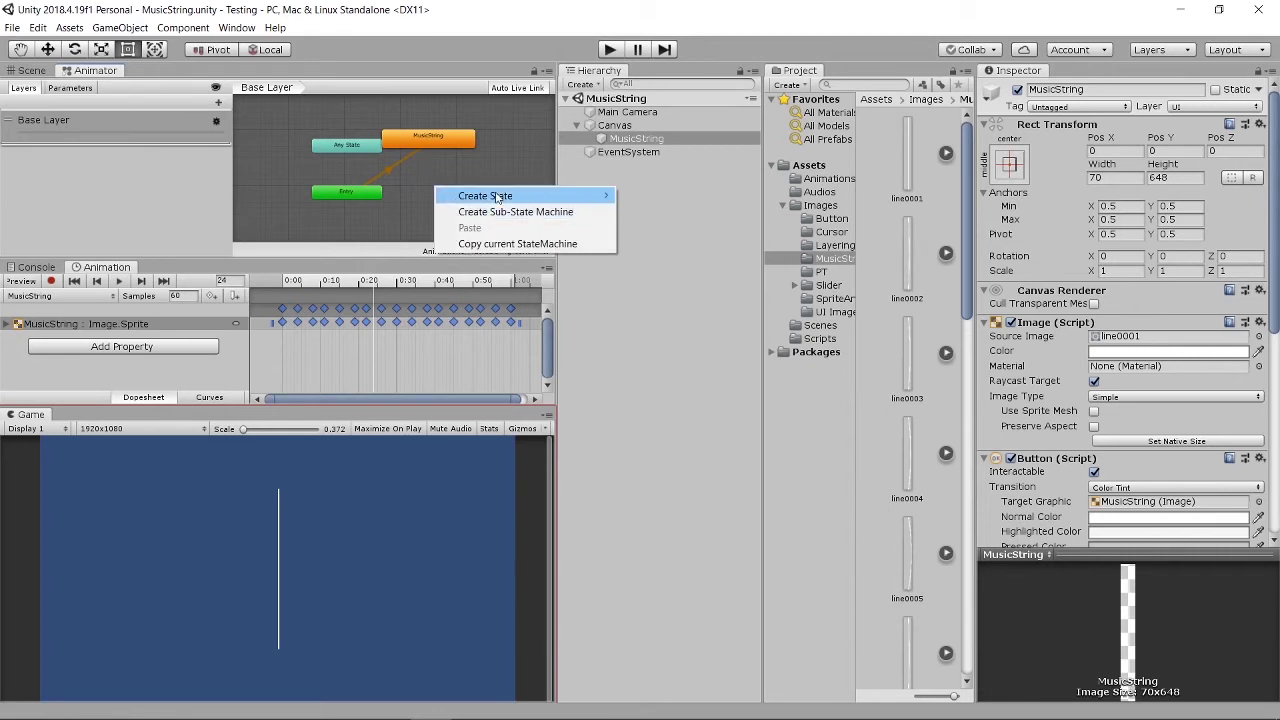
{"action": "mouse_move", "coordinate": [497, 197]}
{"action": "left_click", "coordinate": [651, 196]}
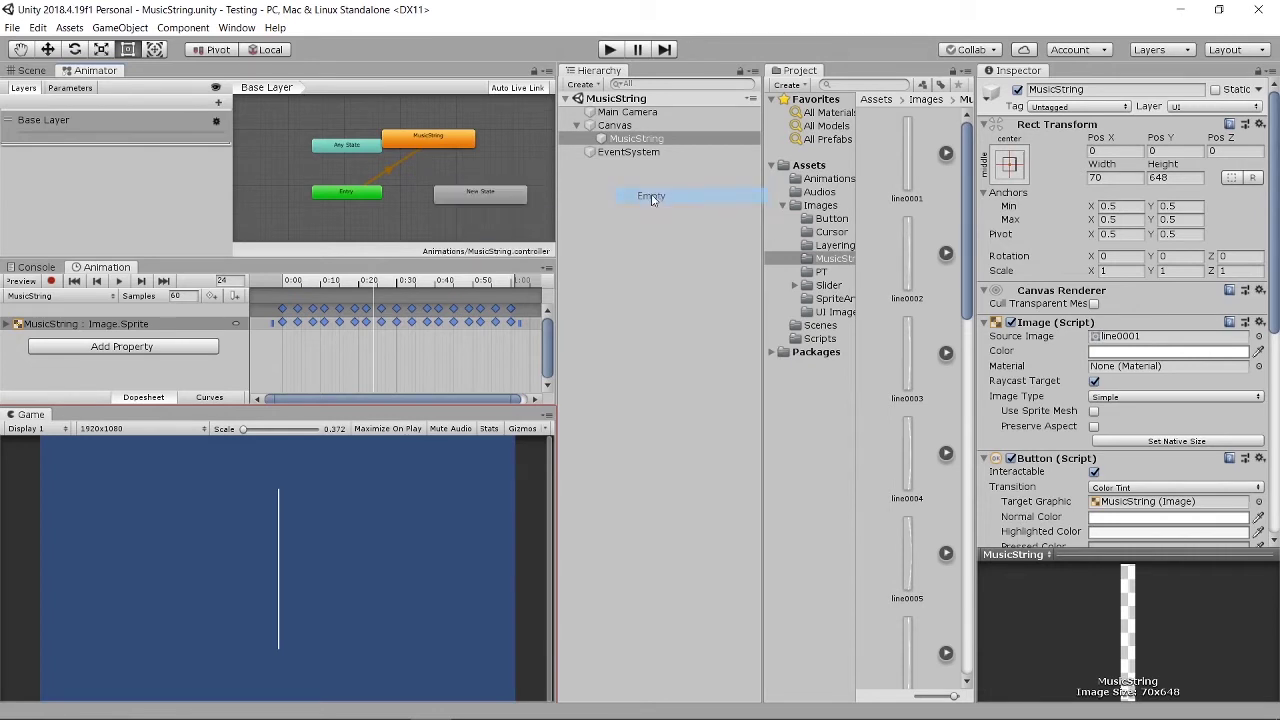
{"action": "left_click", "coordinate": [467, 195]}
{"action": "scroll", "coordinate": [436, 190], "scroll_direction": "up", "scroll_amount": 3}
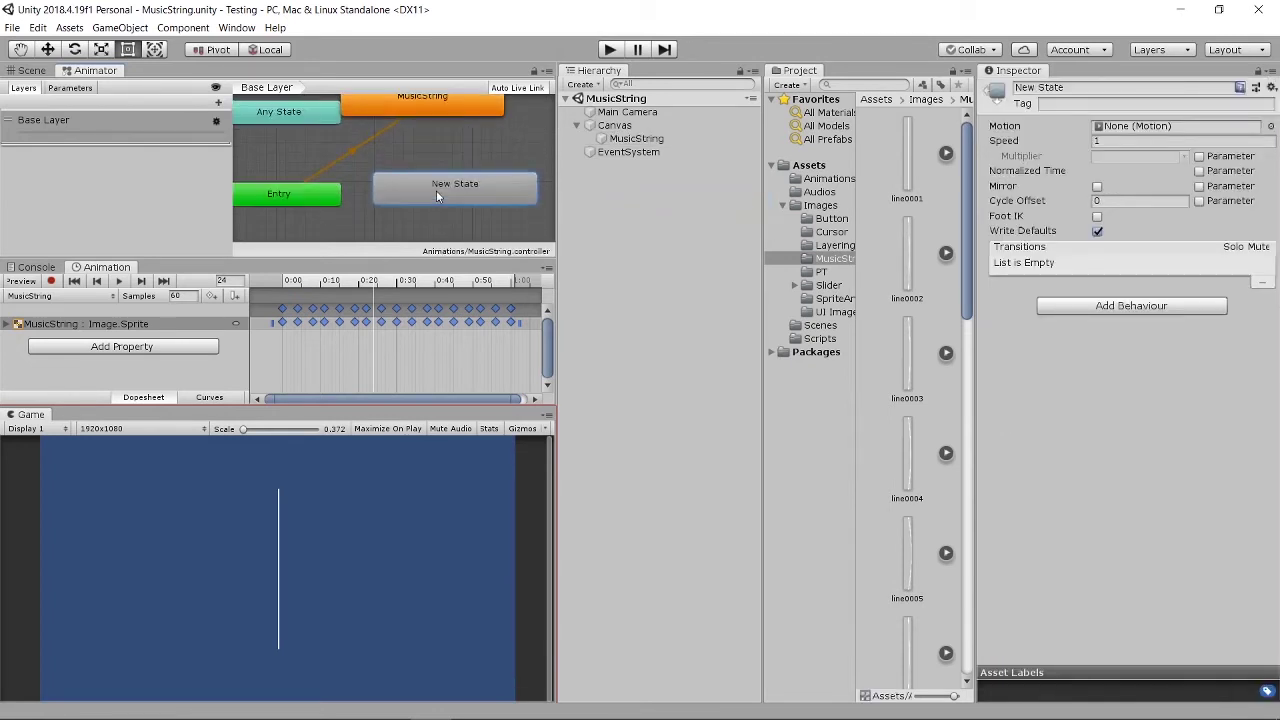
{"action": "left_click", "coordinate": [1083, 88]}
{"action": "key", "text": "BackSpace"}
{"action": "type", "text": "Idle"}
{"action": "left_click", "coordinate": [436, 185]}
Step: Set Idle as the layer default state and line MusicString up above it
{"action": "right_click", "coordinate": [437, 185]}
{"action": "left_click", "coordinate": [480, 212]}
{"action": "left_click_drag", "start_coordinate": [440, 186], "coordinate": [456, 197]}
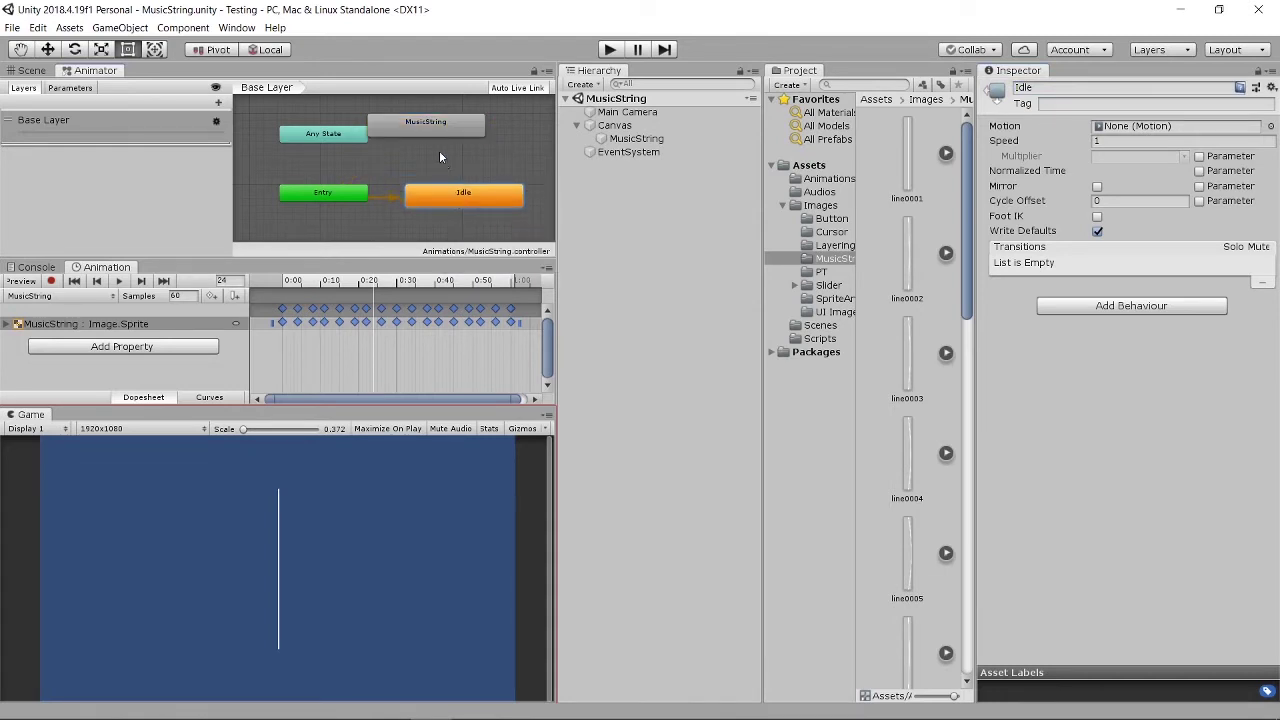
{"action": "left_click_drag", "start_coordinate": [464, 128], "coordinate": [483, 118]}
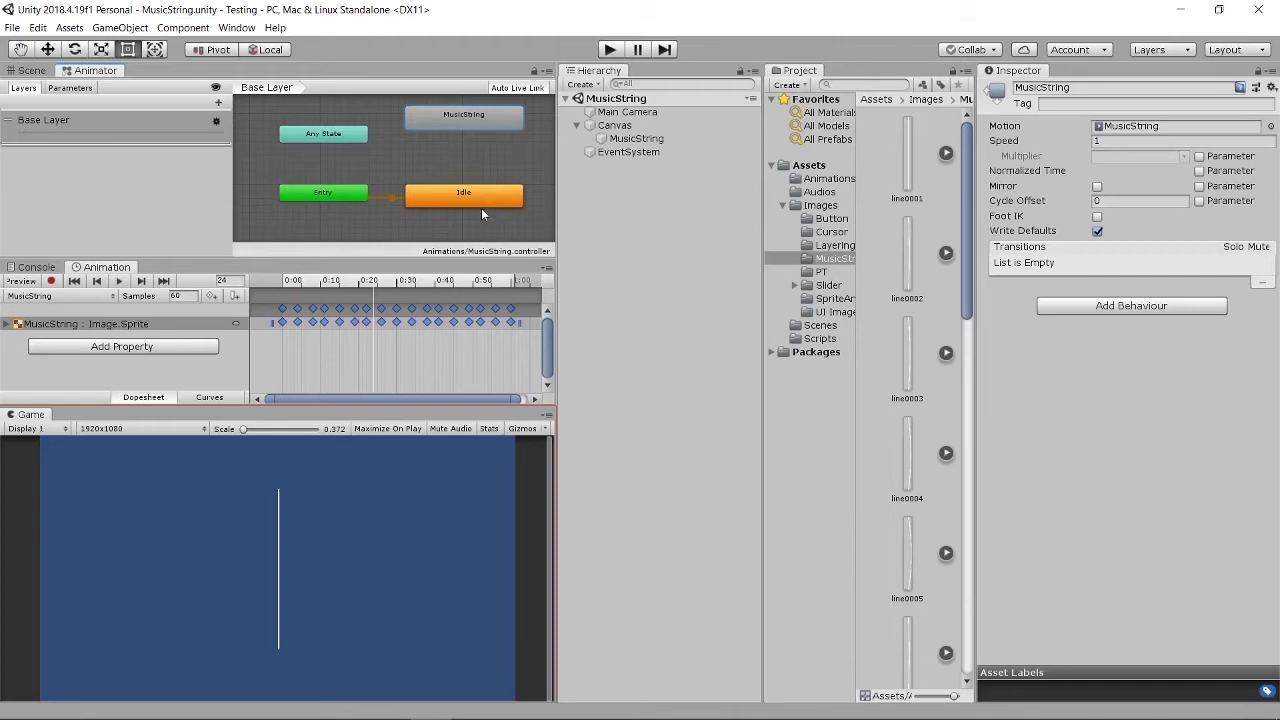
{"action": "scroll", "coordinate": [470, 150], "scroll_direction": "down", "scroll_amount": 2}
{"action": "scroll", "coordinate": [484, 150], "scroll_direction": "up", "scroll_amount": 2}
{"action": "scroll", "coordinate": [485, 149], "scroll_direction": "up", "scroll_amount": 1}
{"action": "scroll", "coordinate": [472, 159], "scroll_direction": "down", "scroll_amount": 1}
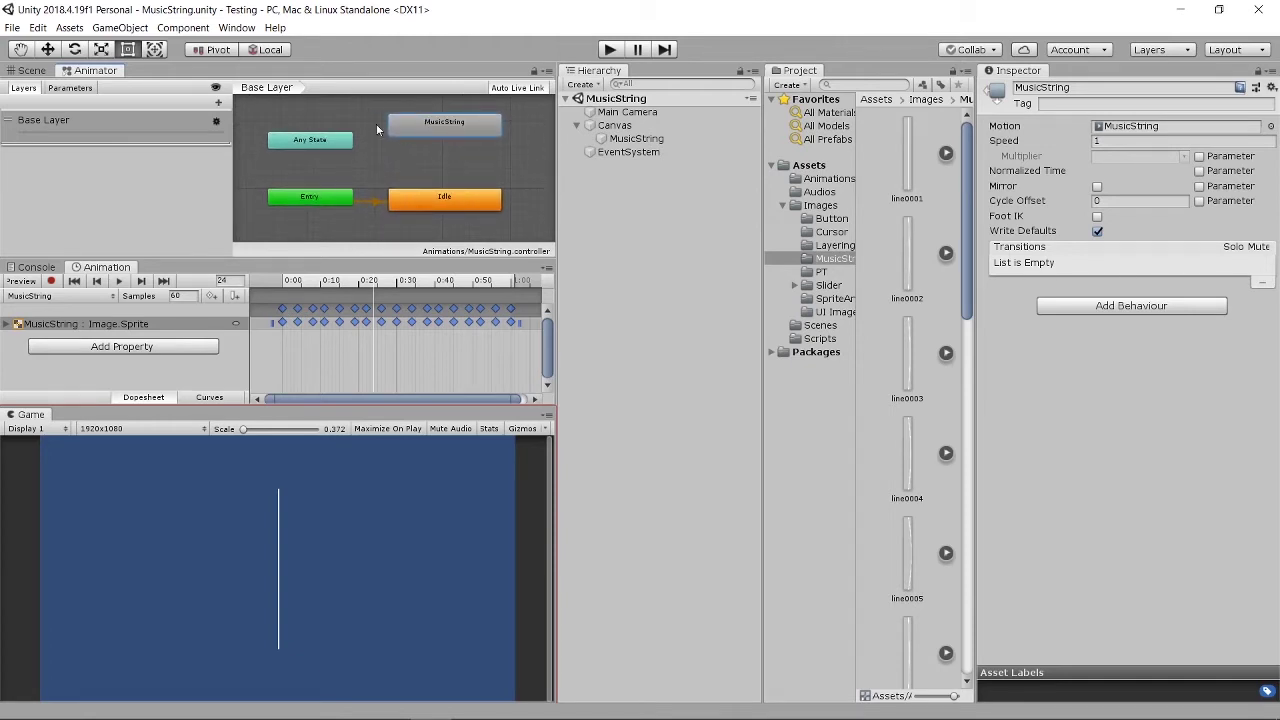
{"action": "left_click_drag", "start_coordinate": [464, 200], "coordinate": [474, 199]}
{"action": "left_click_drag", "start_coordinate": [461, 124], "coordinate": [475, 120]}
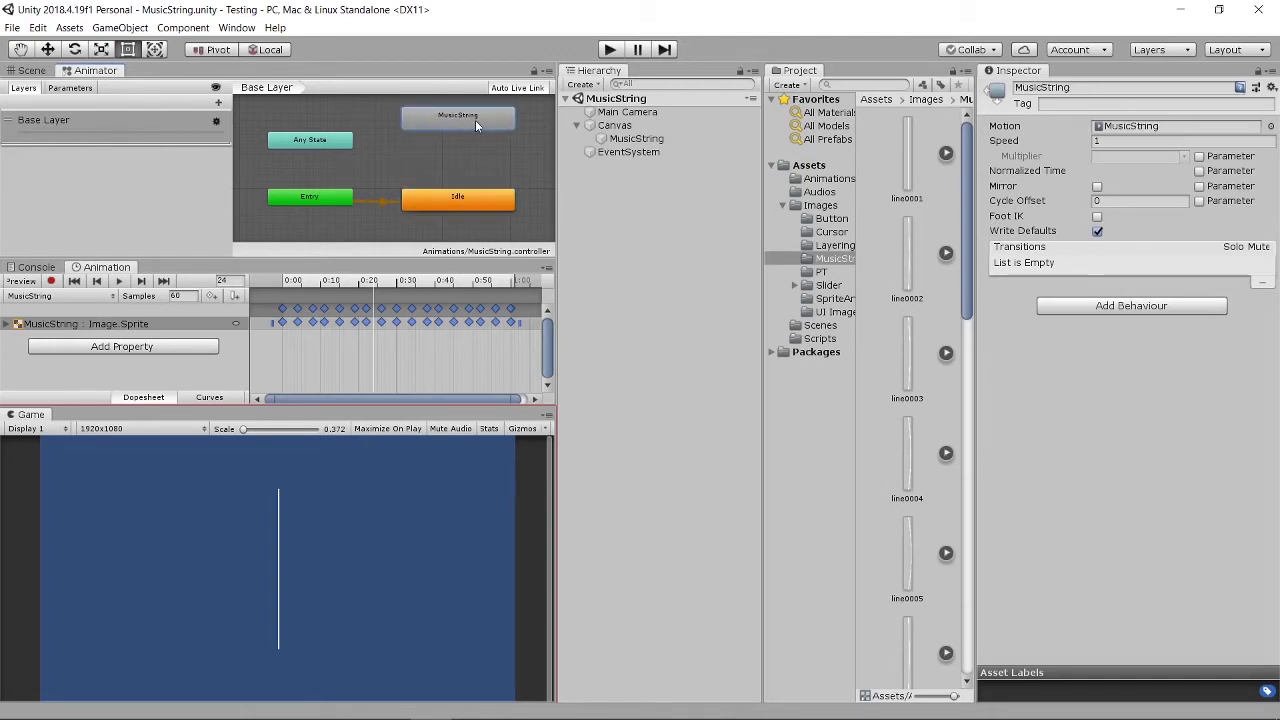
Step: Add transitions Idle → MusicString and MusicString → Idle, then select the Idle → MusicString arrow
{"action": "left_click", "coordinate": [465, 198]}
{"action": "right_click", "coordinate": [464, 198]}
{"action": "left_click", "coordinate": [515, 211]}
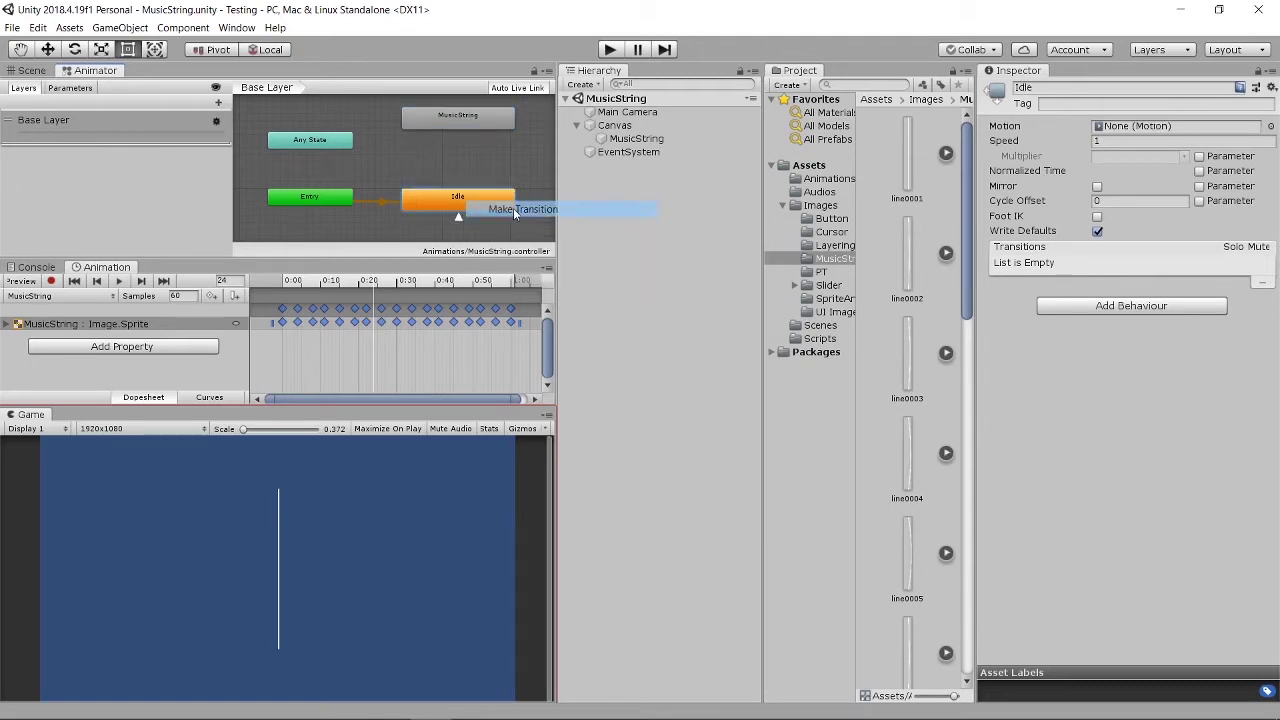
{"action": "left_click", "coordinate": [465, 120]}
{"action": "left_click", "coordinate": [475, 121]}
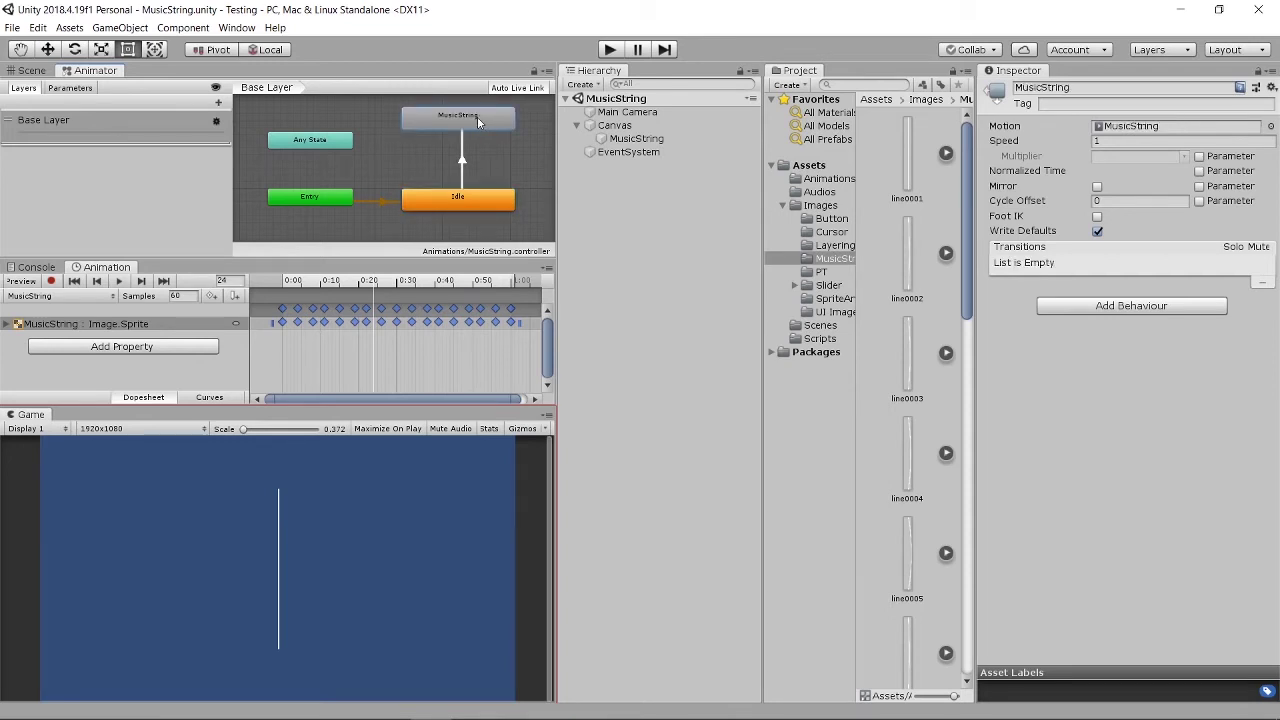
{"action": "right_click", "coordinate": [478, 121]}
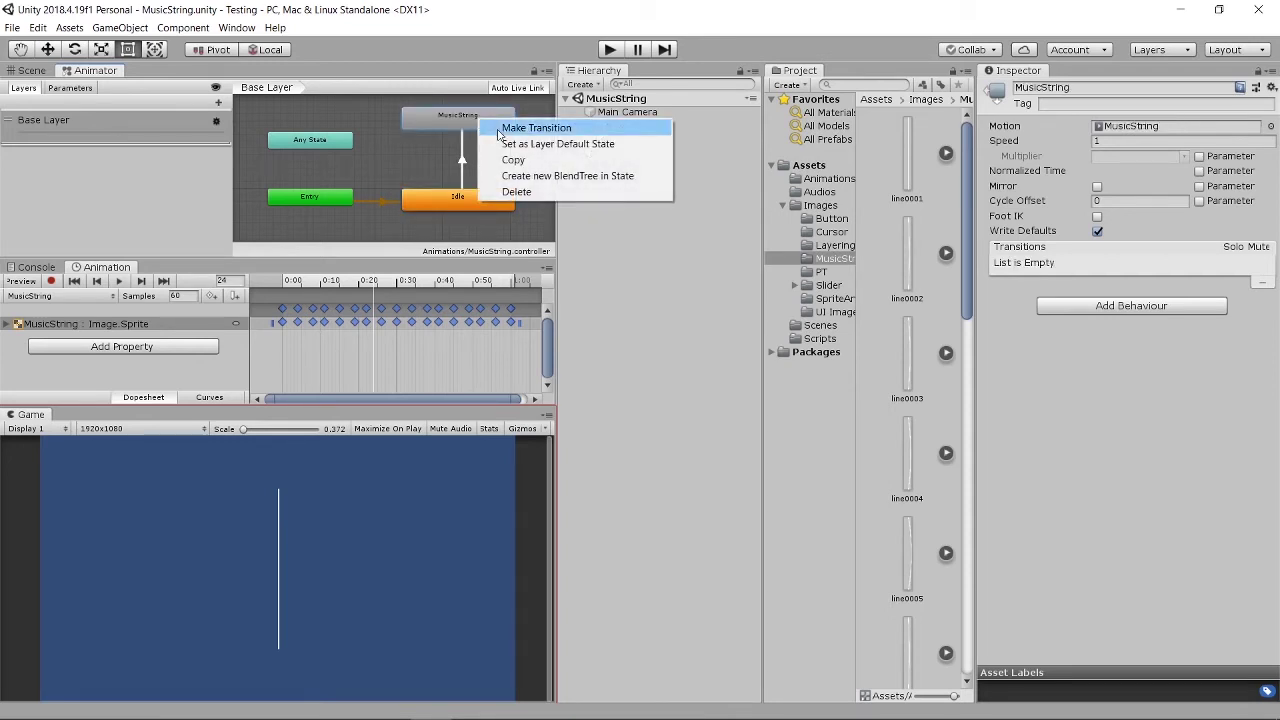
{"action": "left_click", "coordinate": [499, 131]}
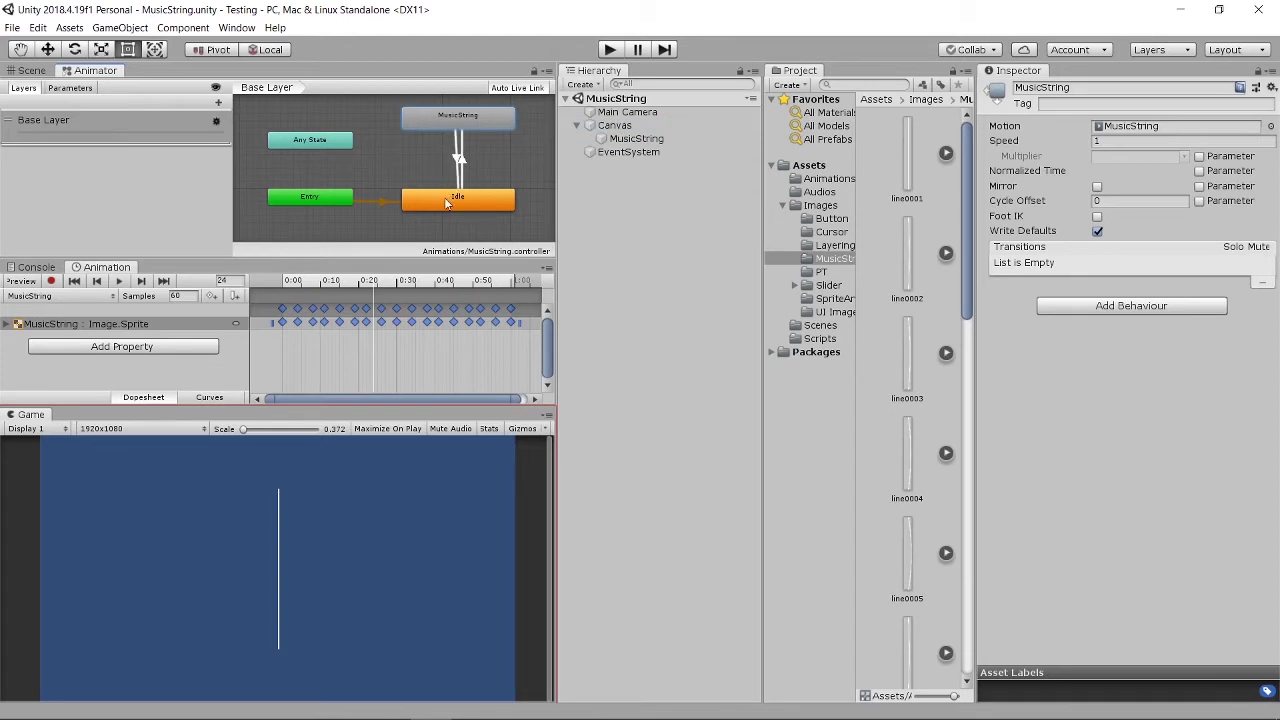
{"action": "left_click", "coordinate": [448, 204]}
{"action": "left_click", "coordinate": [462, 160]}
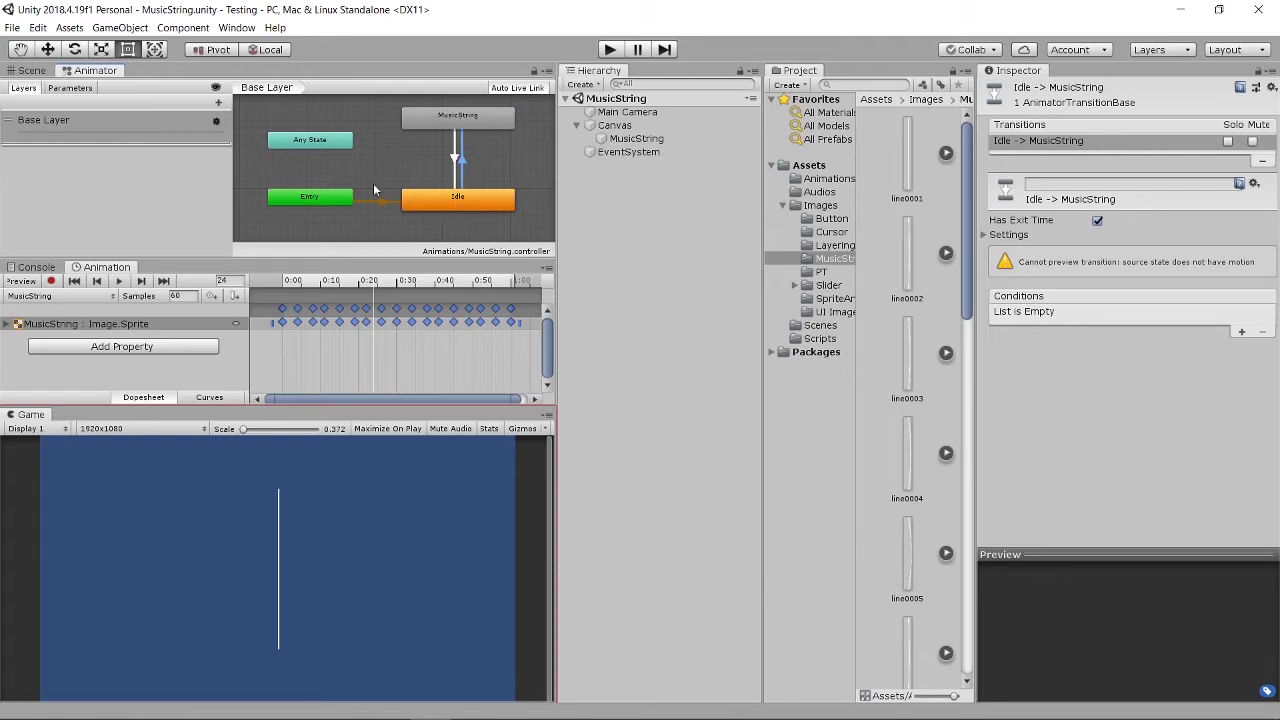
Step: Add a trigger parameter named TriggerMusicString
{"action": "left_click", "coordinate": [70, 88]}
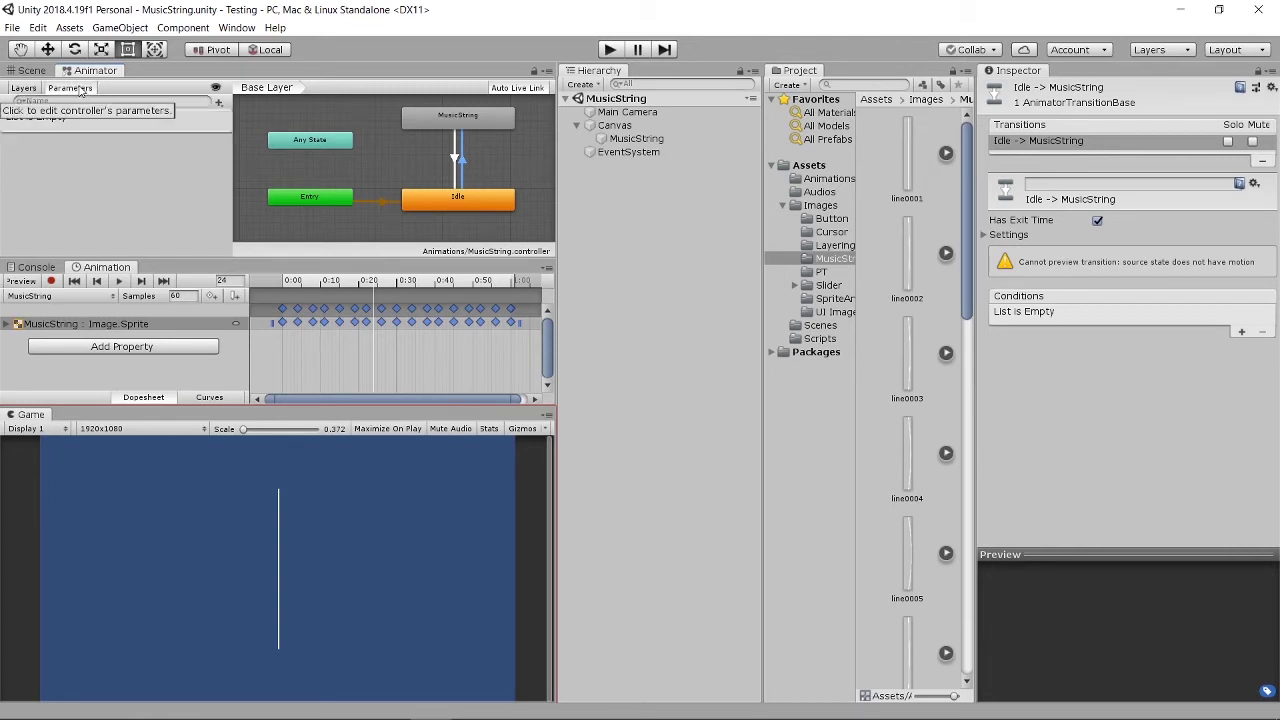
{"action": "left_click", "coordinate": [219, 103]}
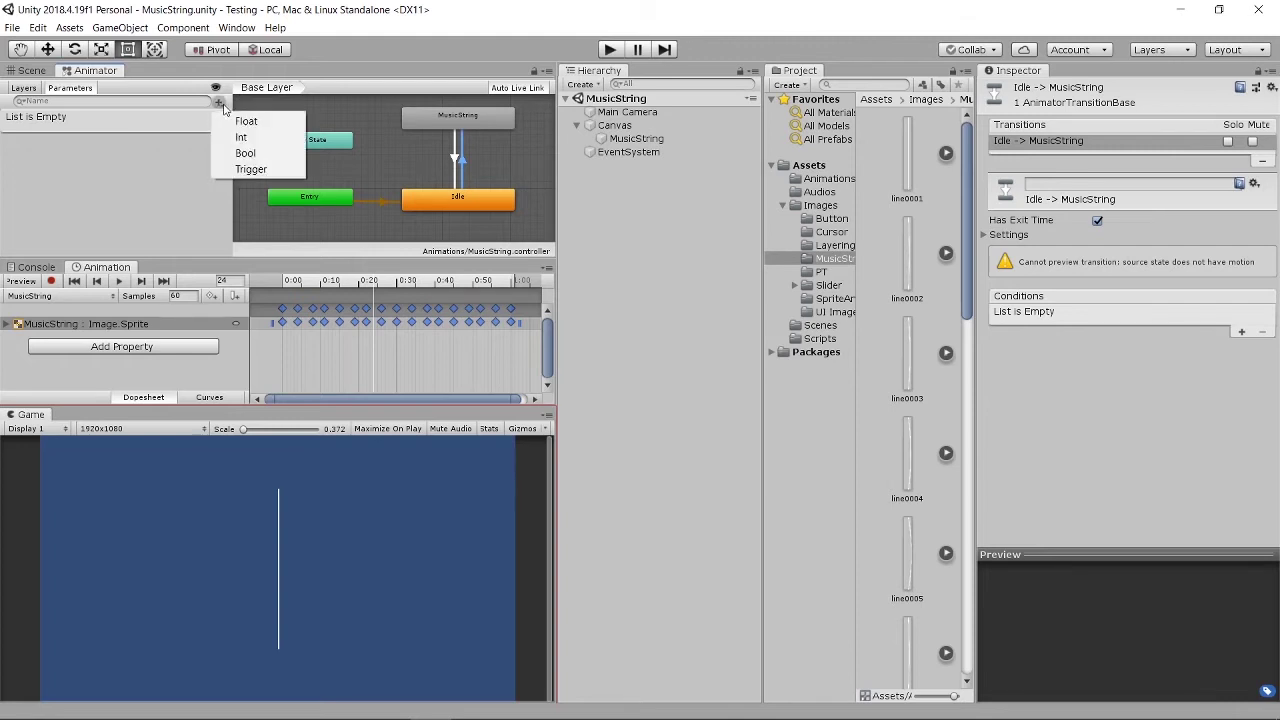
{"action": "left_click", "coordinate": [252, 169]}
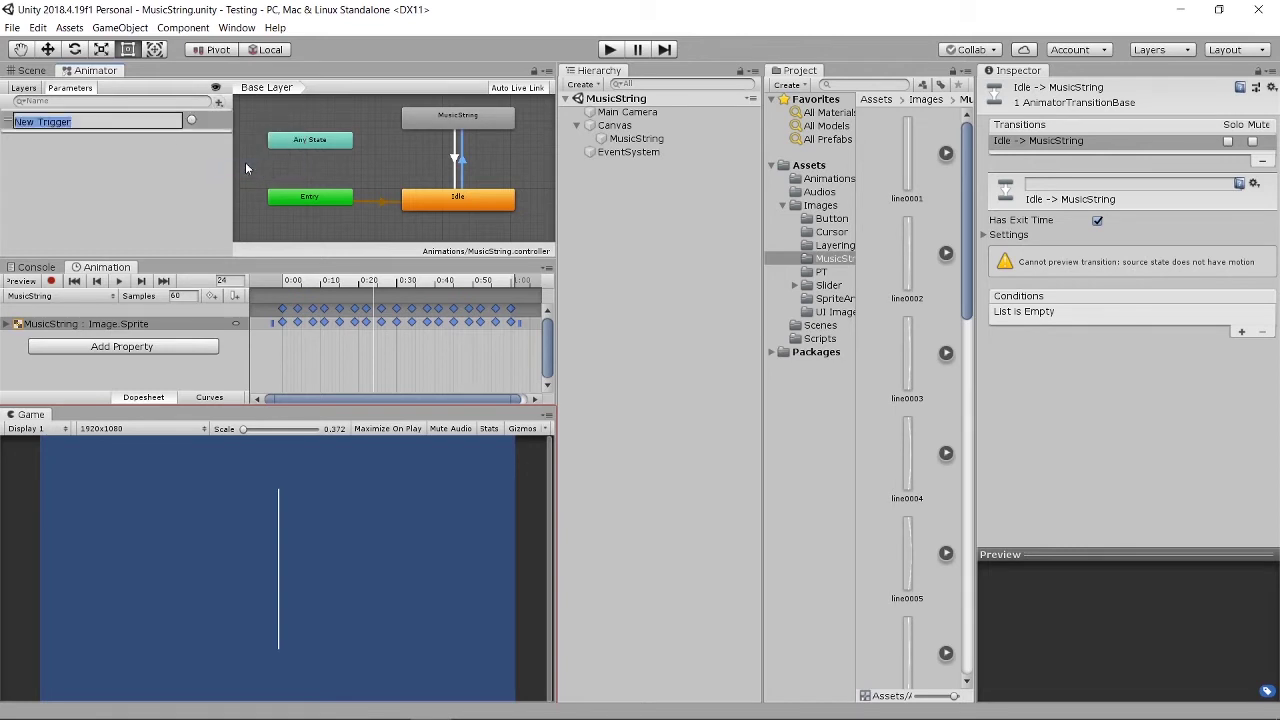
{"action": "key", "text": "BackSpace"}
{"action": "type", "text": "TriggerMusicString"}
{"action": "key", "text": "Return"}
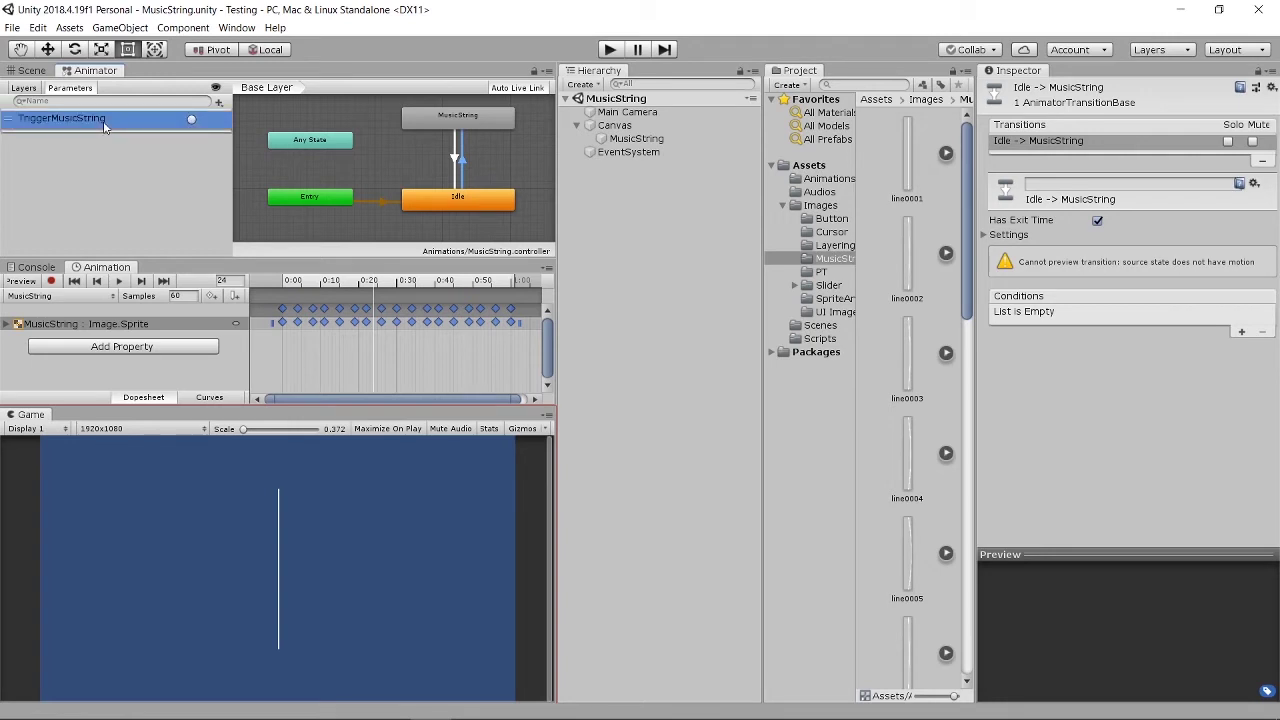
Step: Make TriggerMusicString the Idle → MusicString transition's condition and compare both transitions
{"action": "scroll", "coordinate": [480, 186], "scroll_direction": "up", "scroll_amount": 3}
{"action": "scroll", "coordinate": [478, 178], "scroll_direction": "down", "scroll_amount": 2}
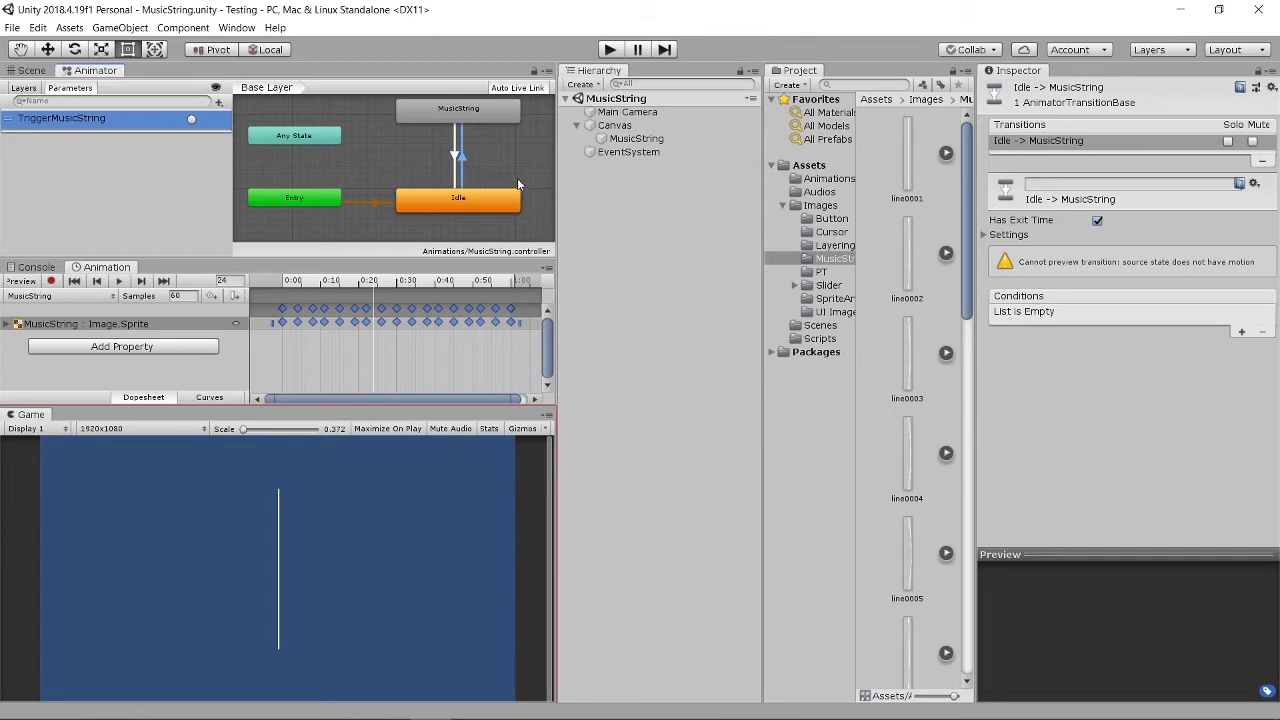
{"action": "left_click", "coordinate": [1241, 333]}
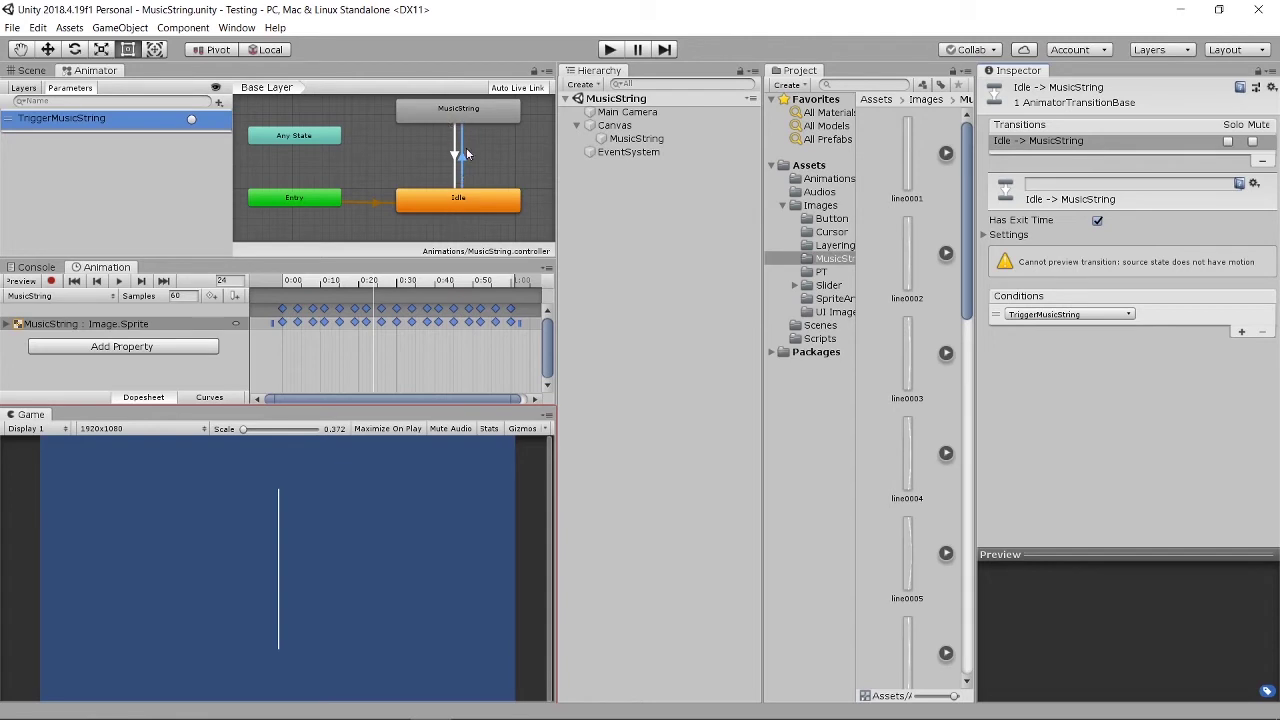
{"action": "left_click", "coordinate": [461, 161]}
{"action": "left_click", "coordinate": [455, 158]}
{"action": "left_click", "coordinate": [460, 158]}
{"action": "left_click", "coordinate": [454, 158]}
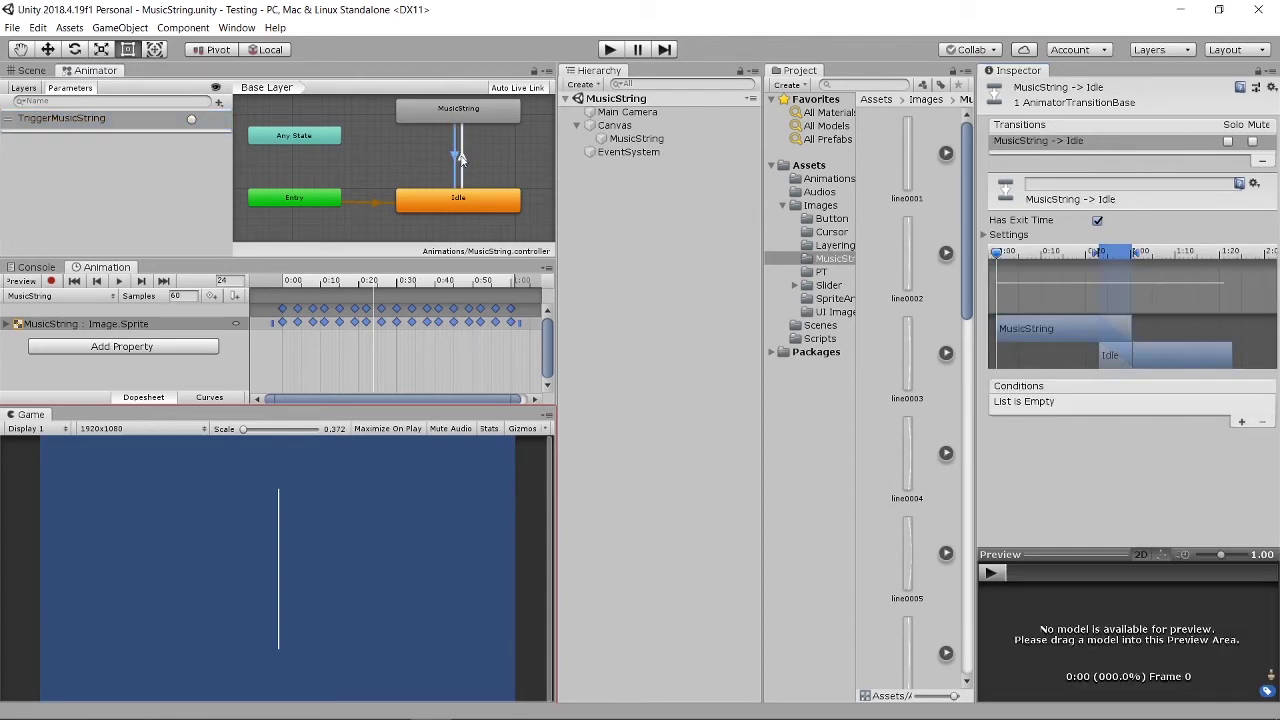
{"action": "left_click", "coordinate": [460, 158]}
{"action": "left_click", "coordinate": [502, 176]}
Step: Create a new empty game object and reset its Transform to position 0,0,0
{"action": "left_click", "coordinate": [636, 138]}
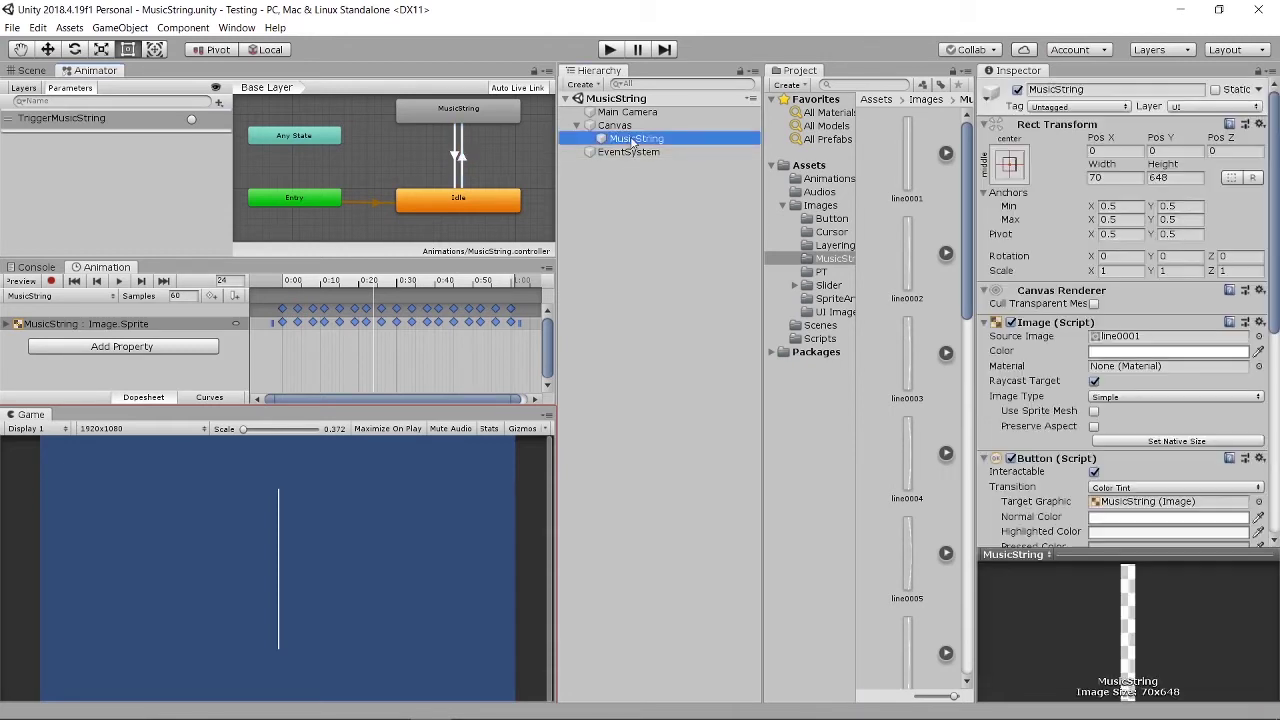
{"action": "left_click", "coordinate": [651, 190]}
{"action": "left_click", "coordinate": [583, 84]}
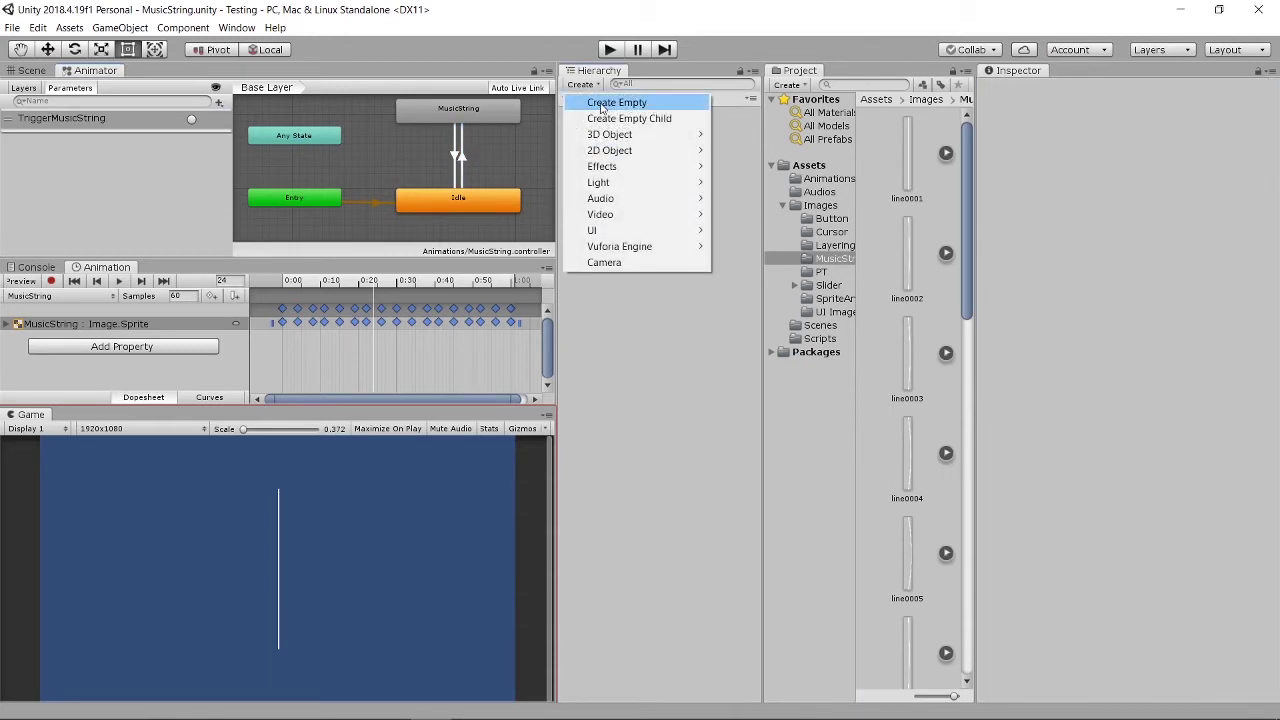
{"action": "left_click", "coordinate": [602, 106]}
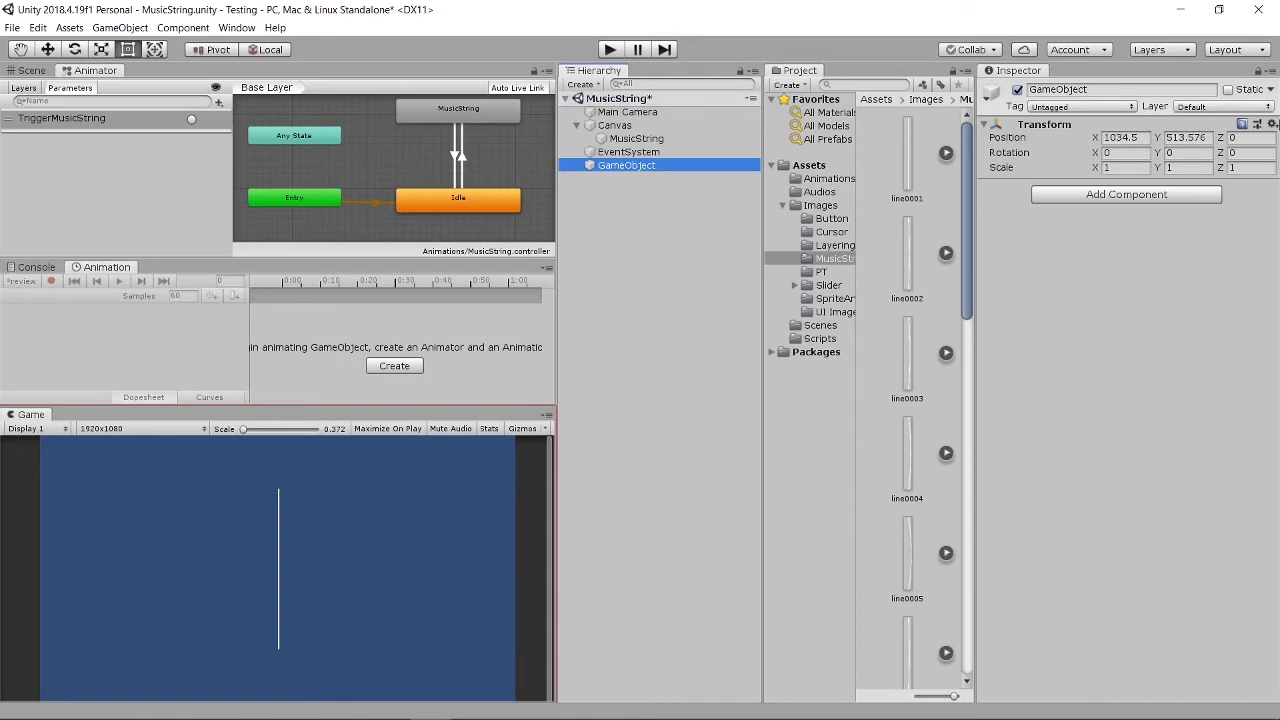
{"action": "left_click", "coordinate": [1272, 124]}
{"action": "left_click", "coordinate": [1222, 285]}
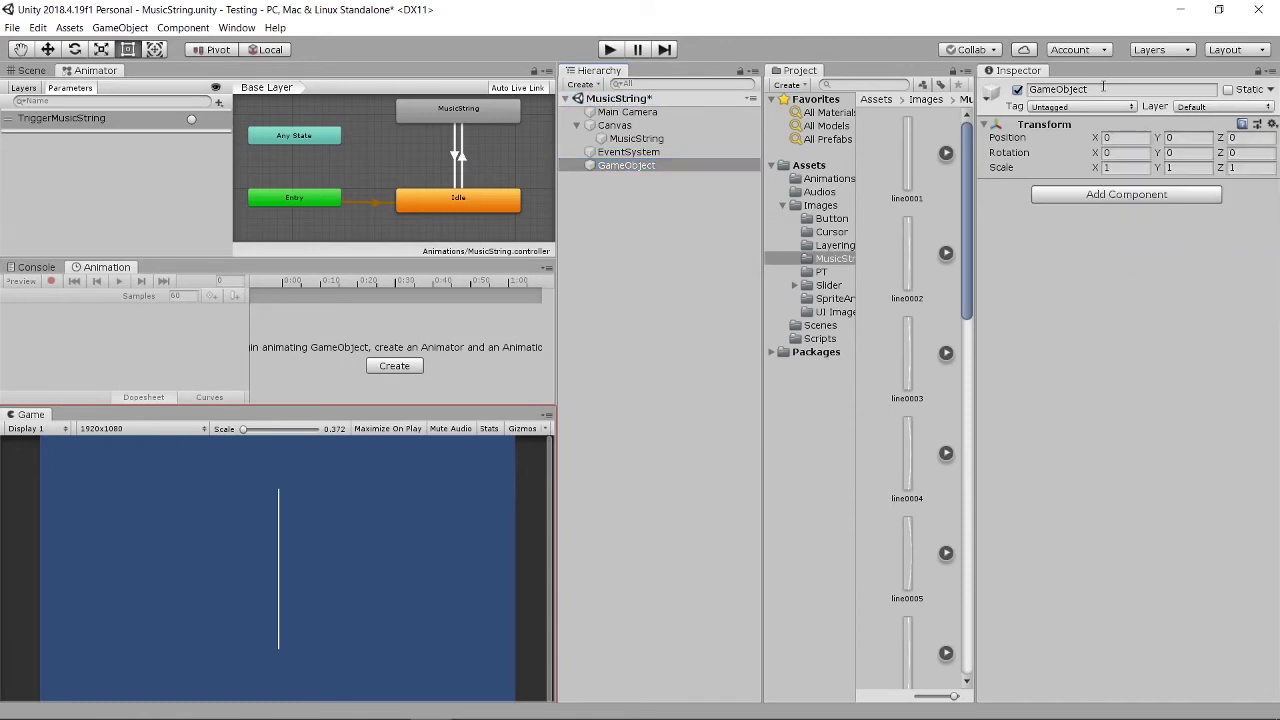
Step: Rename the object ScriptHolder, collapse the Images folder and open the Scripts folder
{"action": "left_click", "coordinate": [1102, 88]}
{"action": "key", "text": "BackSpace"}
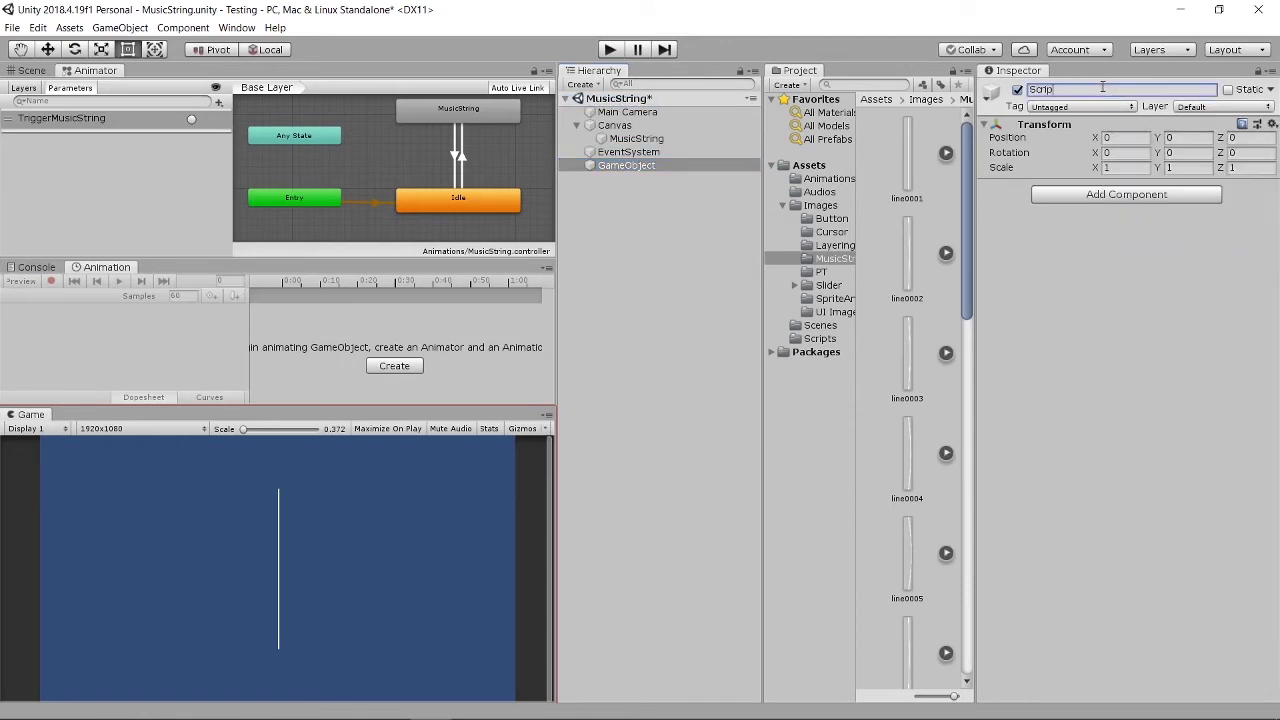
{"action": "type", "text": "ScriptHolder"}
{"action": "key", "text": "Return"}
{"action": "left_click", "coordinate": [782, 205]}
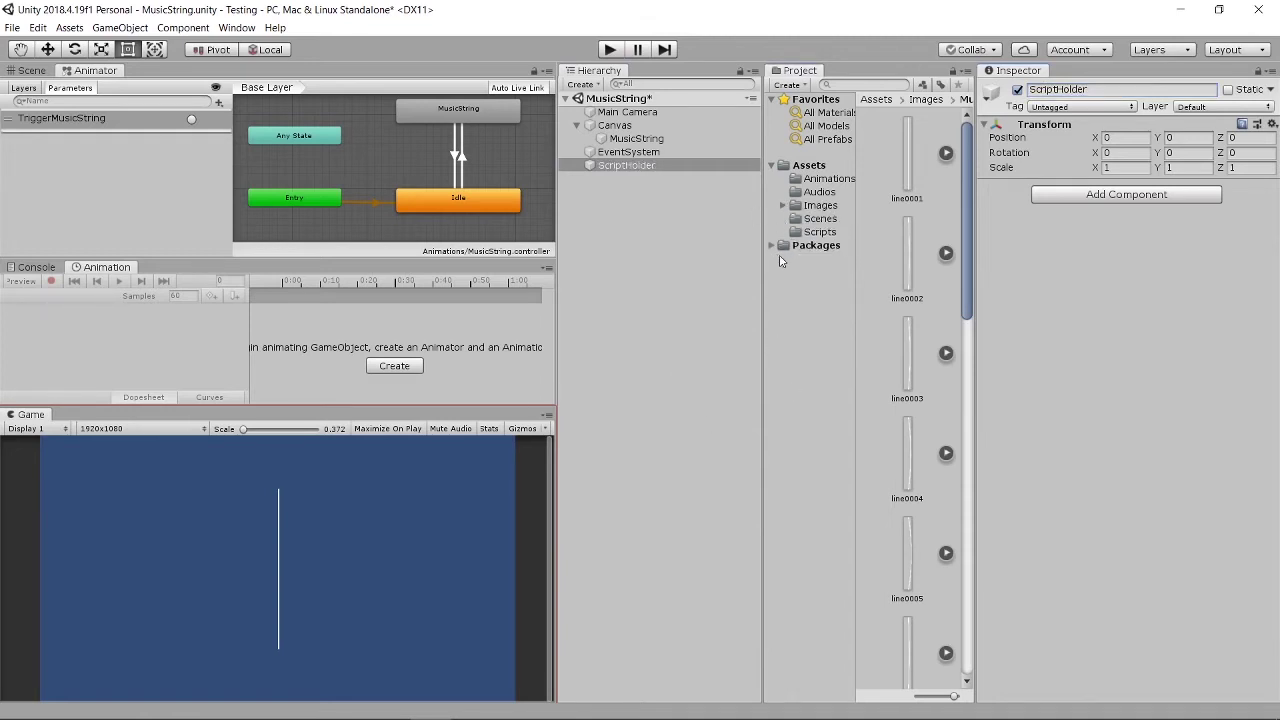
{"action": "left_click", "coordinate": [830, 232]}
Step: Create a new C# script in the Scripts folder named AnimationSetTrigger
{"action": "left_click", "coordinate": [910, 238]}
{"action": "right_click", "coordinate": [934, 225]}
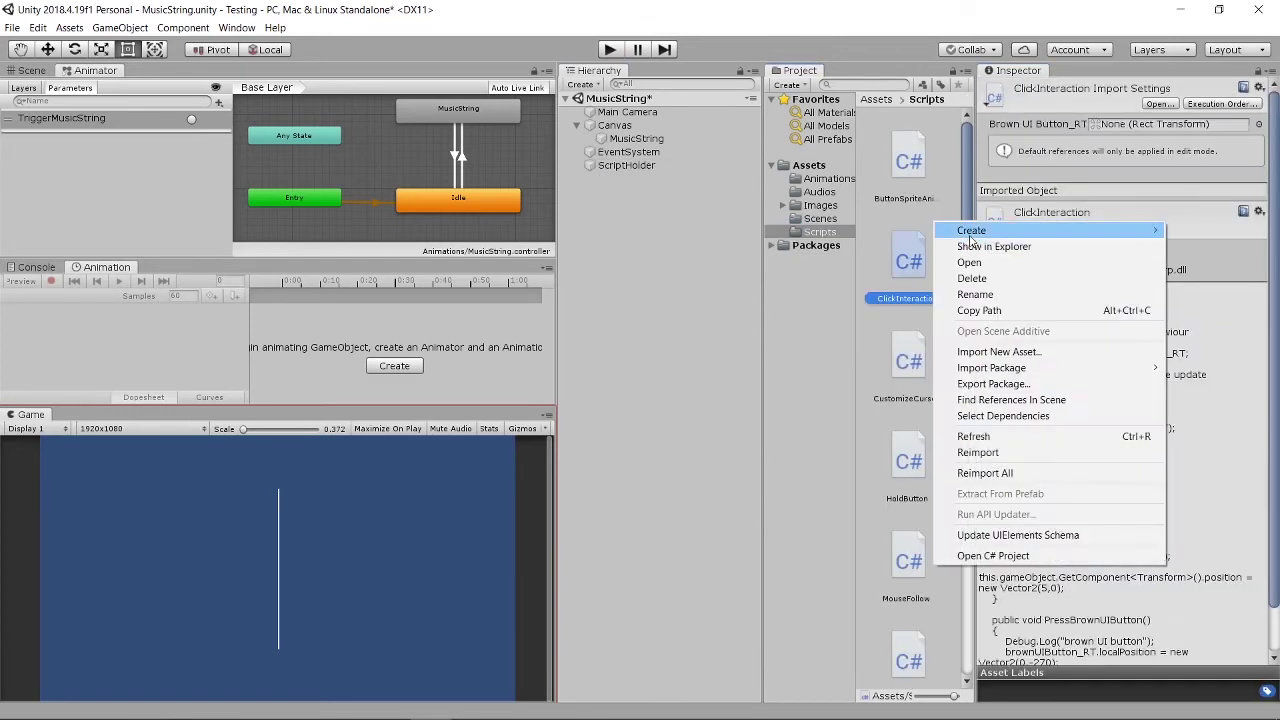
{"action": "mouse_move", "coordinate": [970, 238]}
{"action": "left_click", "coordinate": [848, 197]}
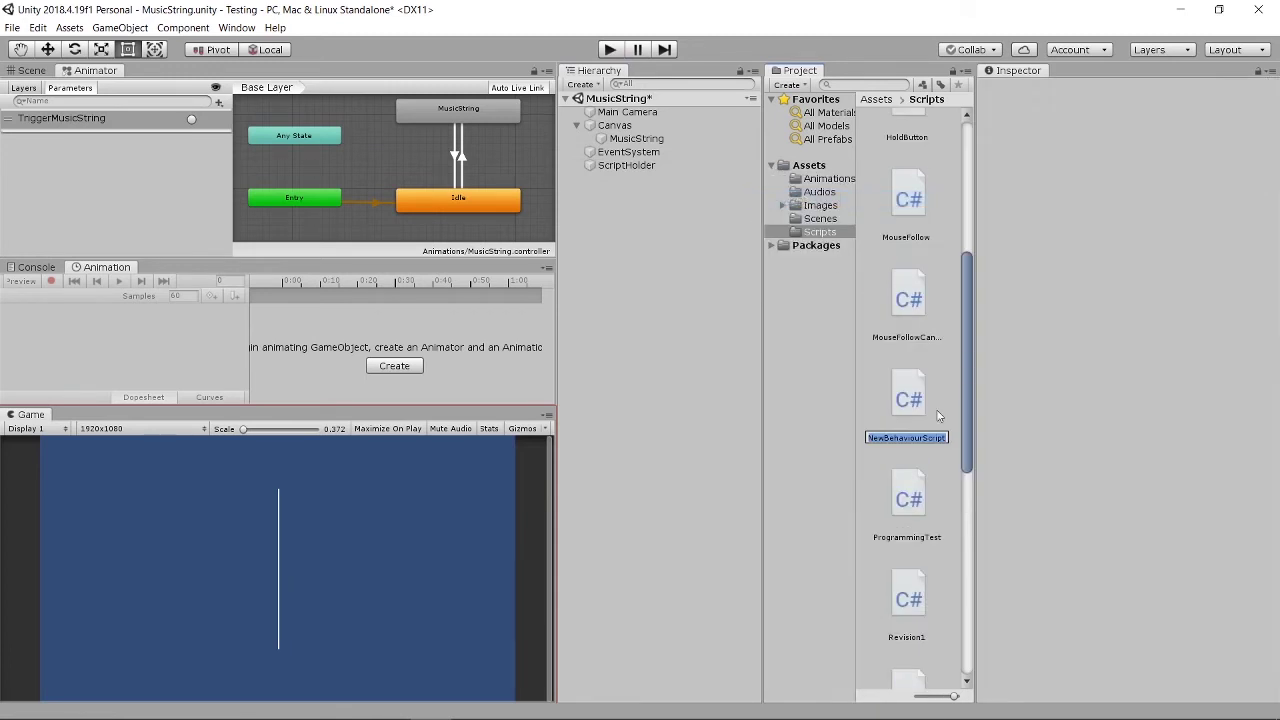
{"action": "key", "text": "BackSpace"}
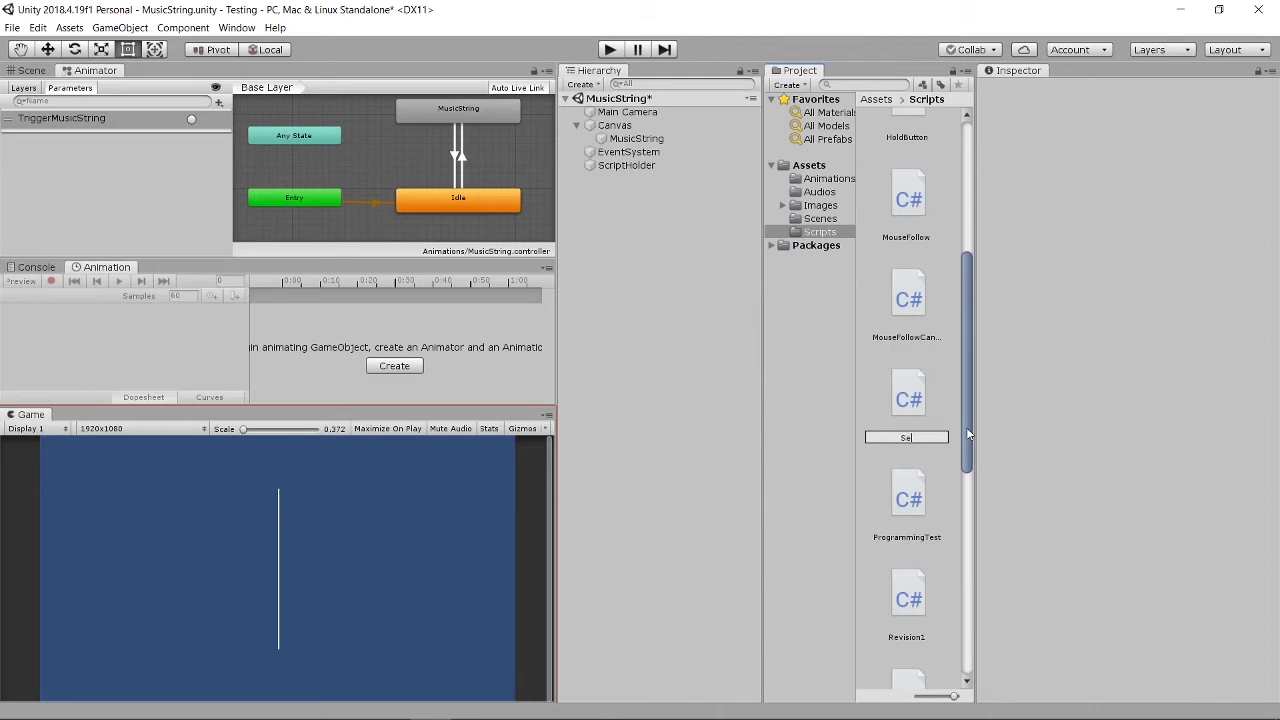
{"action": "type", "text": "AnimationSe"}
{"action": "type", "text": "tTrigger"}
Step: Attach AnimationSetTrigger to ScriptHolder after a failed first try, then open it at the Update method
{"action": "left_click", "coordinate": [631, 166]}
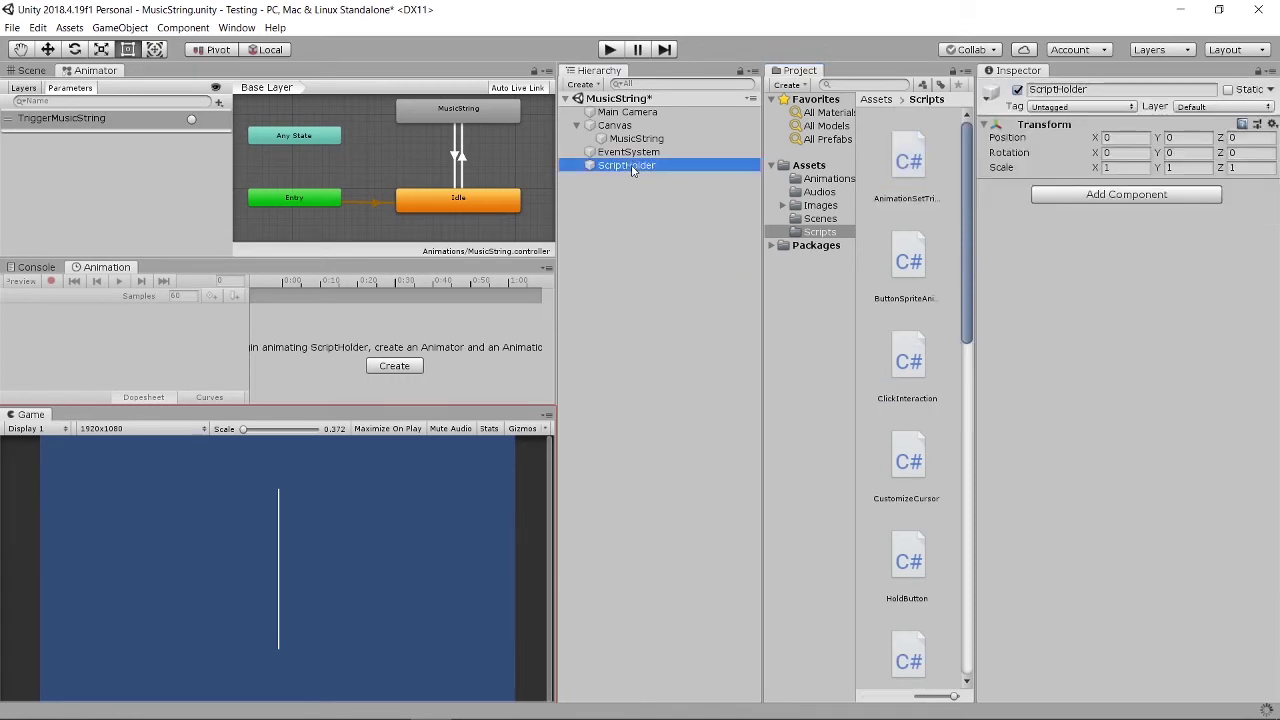
{"action": "left_click_drag", "start_coordinate": [908, 160], "coordinate": [1150, 290]}
{"action": "left_click", "coordinate": [786, 302]}
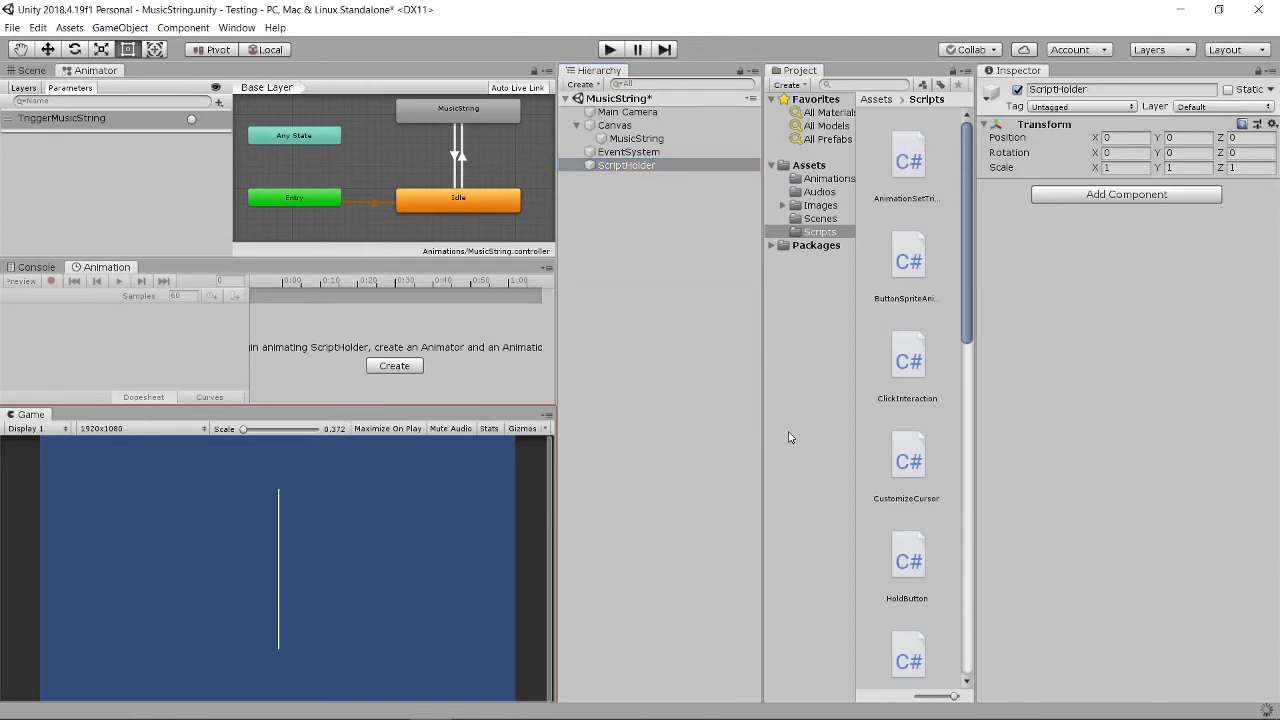
{"action": "mouse_move", "coordinate": [1246, 716]}
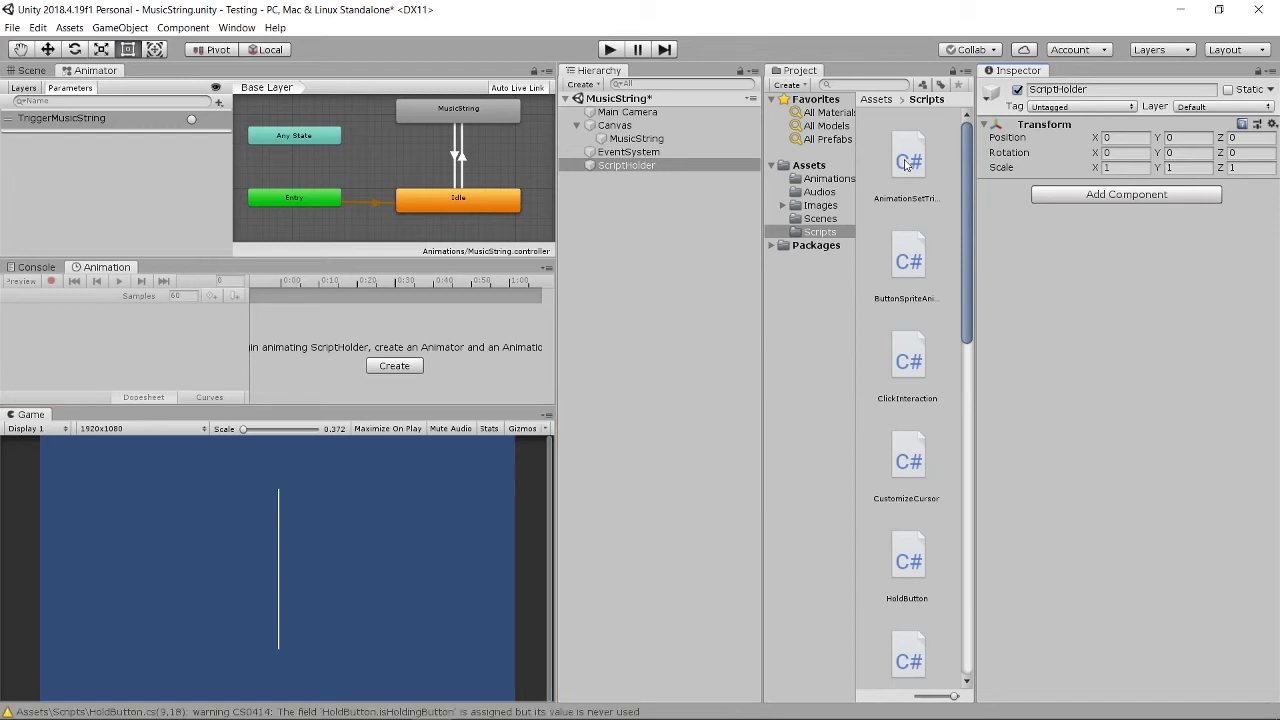
{"action": "left_click_drag", "start_coordinate": [906, 165], "coordinate": [1100, 286]}
{"action": "left_click", "coordinate": [1134, 204]}
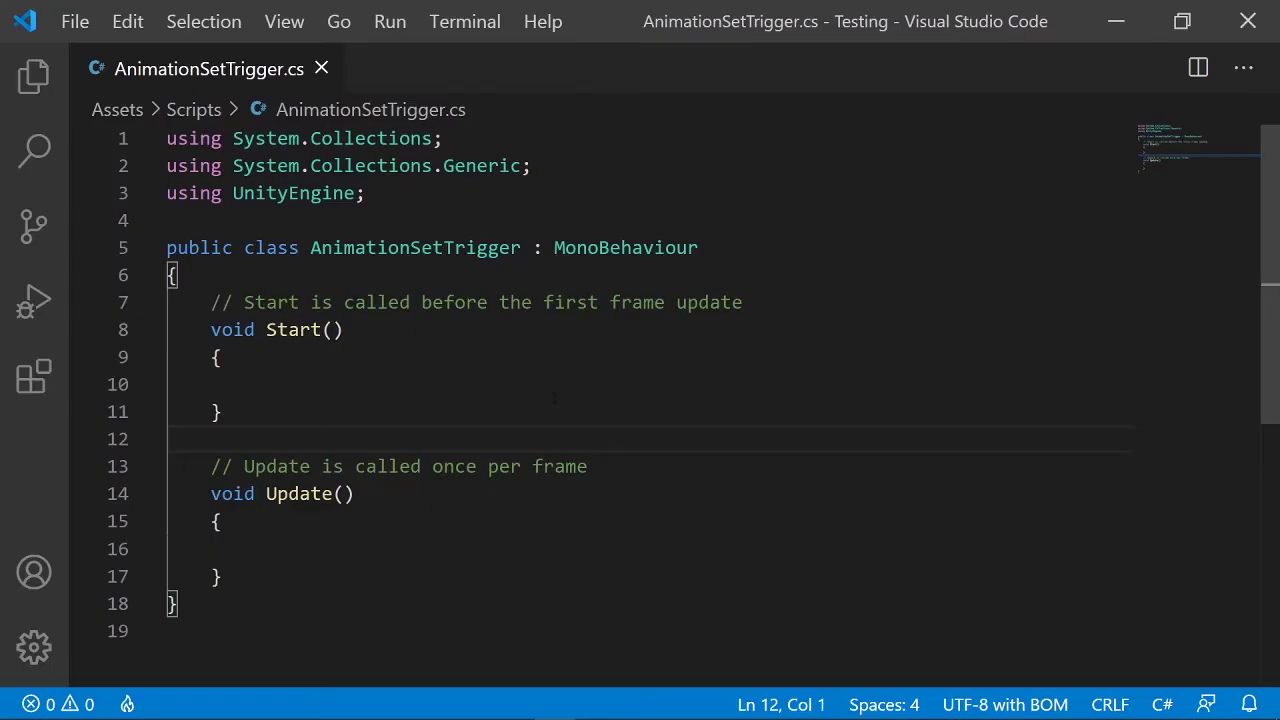
{"action": "scroll", "coordinate": [530, 390], "scroll_direction": "down", "scroll_amount": 3}
{"action": "left_click", "coordinate": [221, 308]}
Step: Begin a new method after Update, typed as public void ClickMusicstring
{"action": "scroll", "coordinate": [221, 308], "scroll_direction": "up", "scroll_amount": 4}
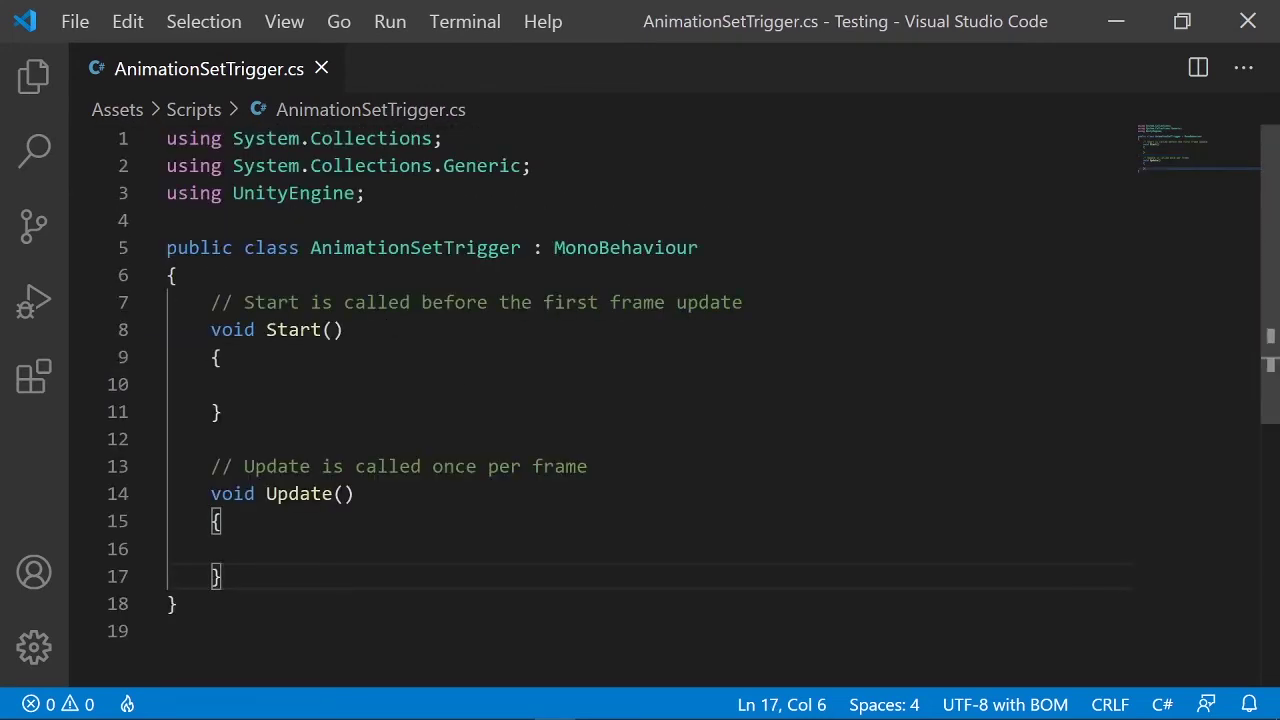
{"action": "key", "text": "Return"}
{"action": "key", "text": "Return"}
{"action": "scroll", "coordinate": [484, 449], "scroll_direction": "down", "scroll_amount": 4}
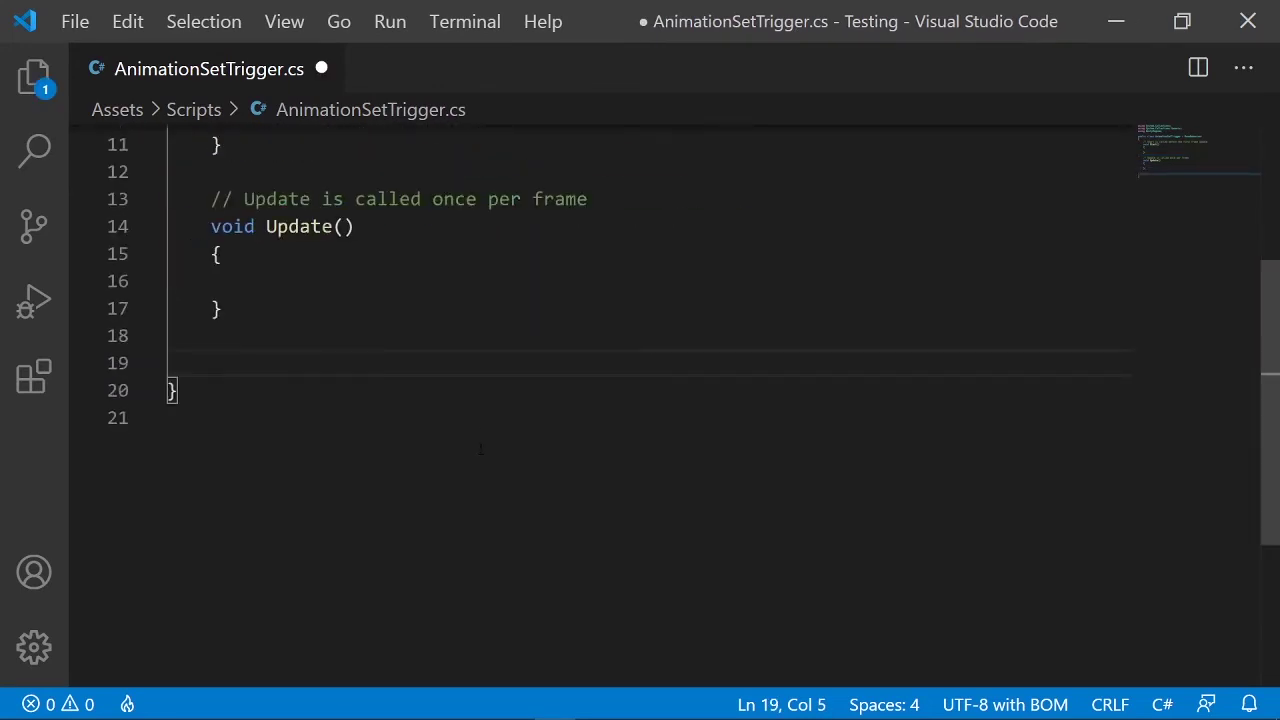
{"action": "type", "text": "public voi"}
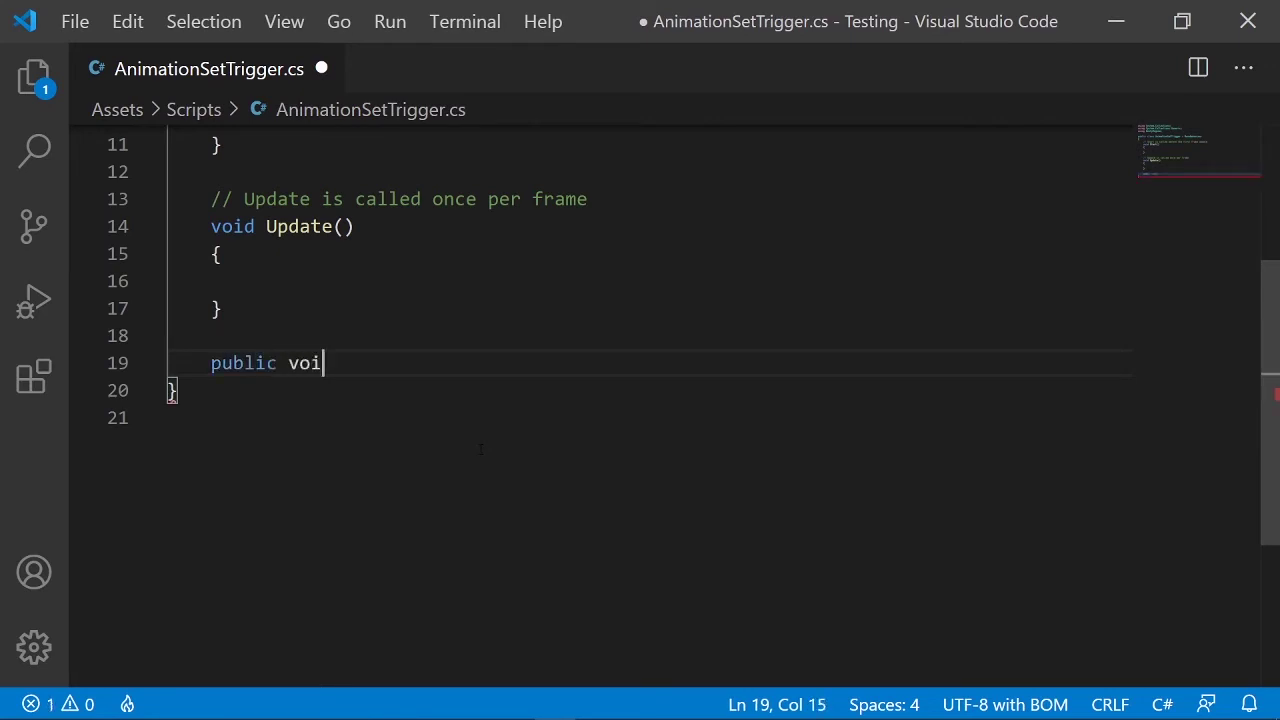
{"action": "type", "text": "d Pre"}
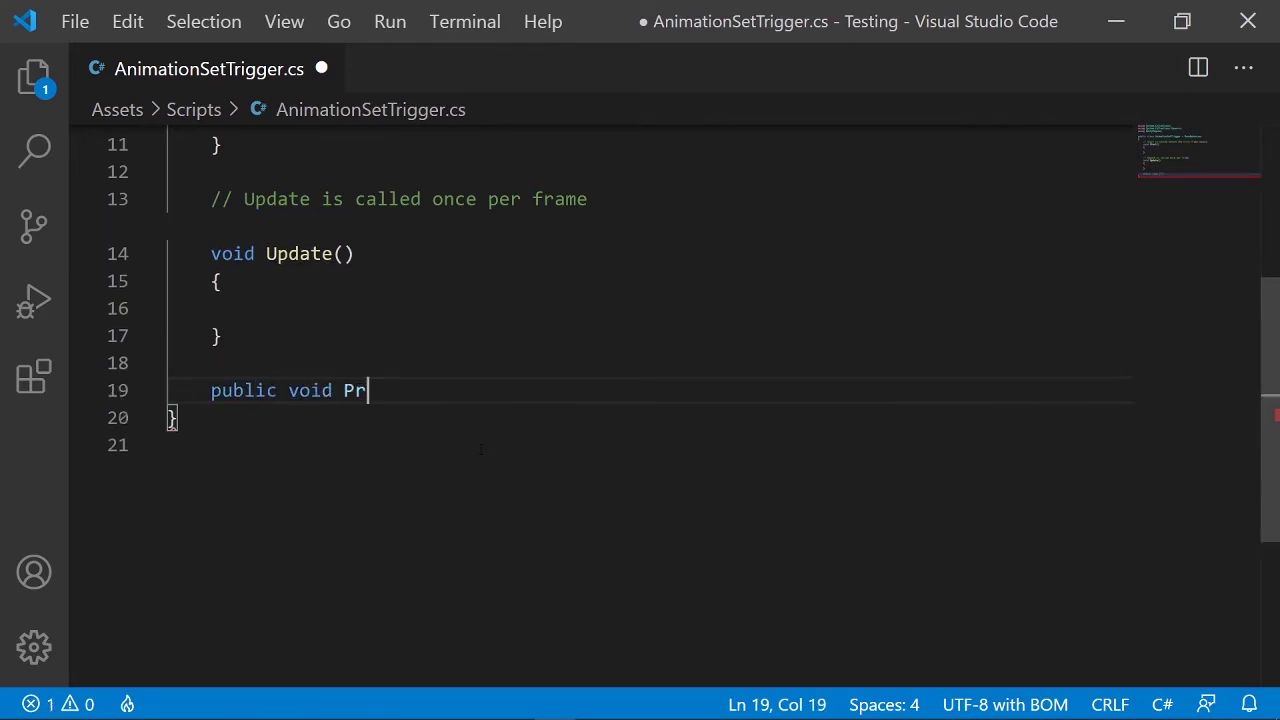
{"action": "key", "text": "BackSpace"}
{"action": "key", "text": "BackSpace"}
{"action": "key", "text": "BackSpace"}
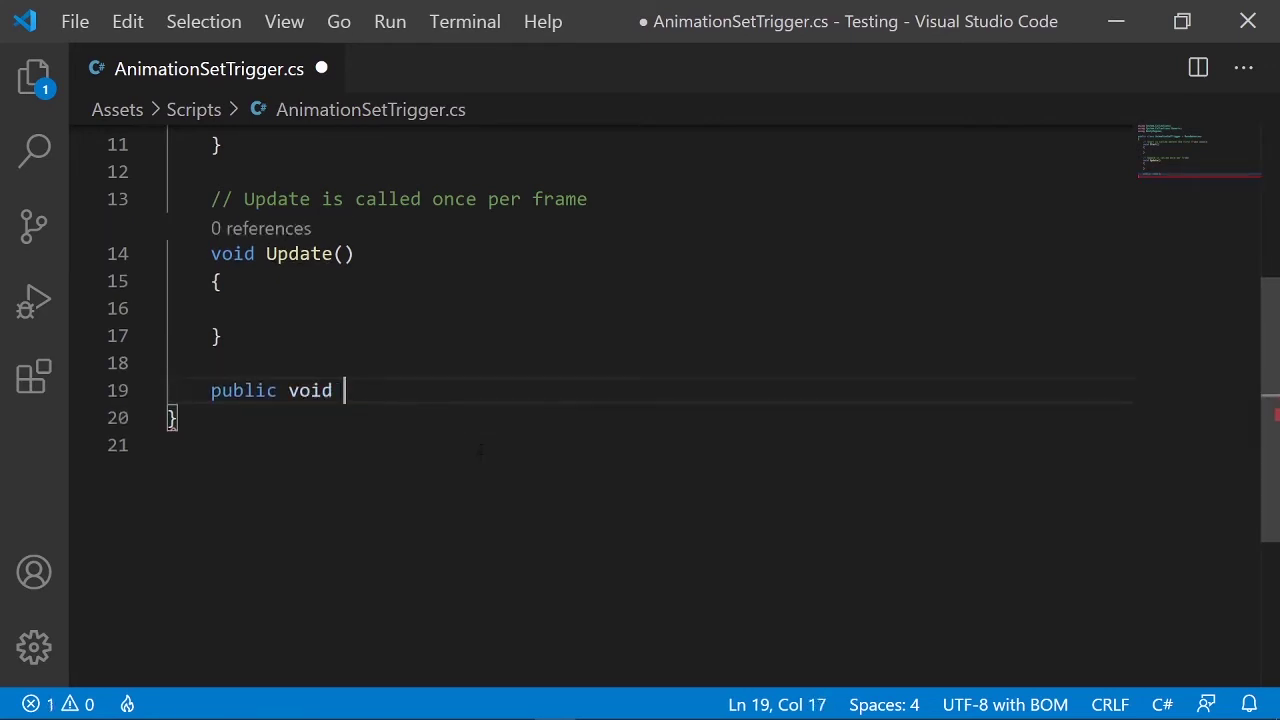
{"action": "type", "text": "ClickMusicstring"}
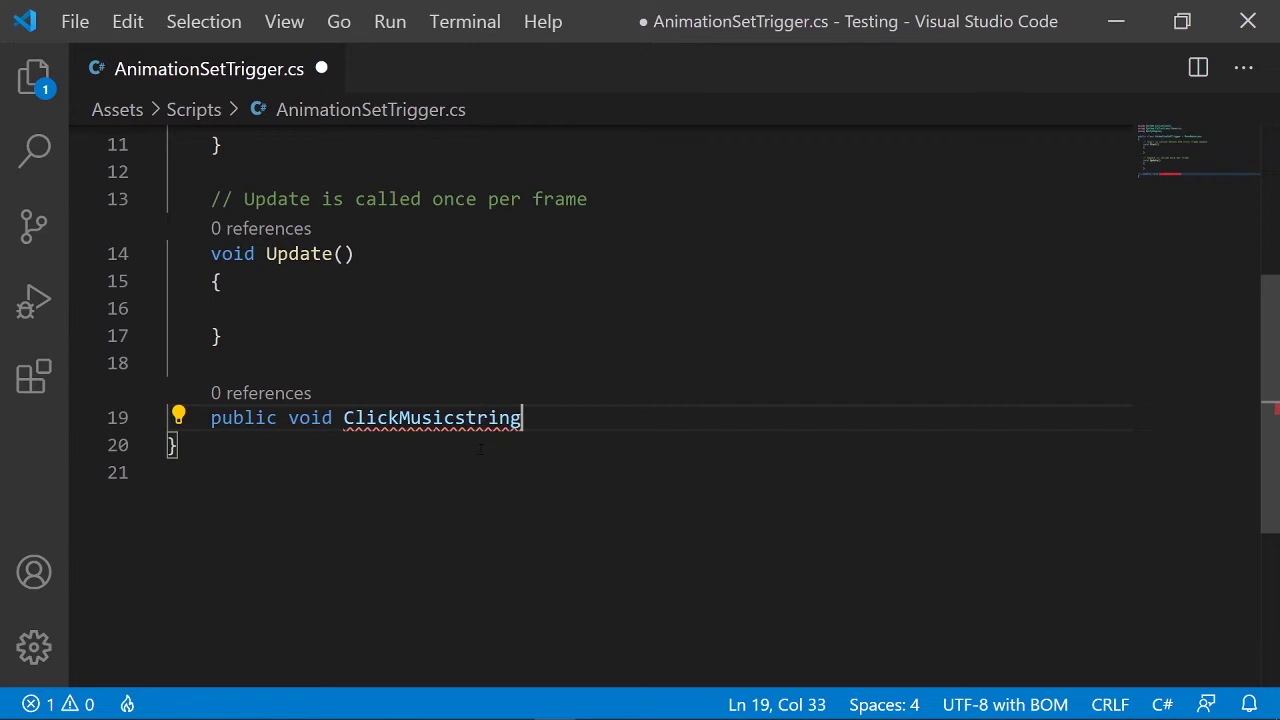
Step: Correct the name to ClickMusicString and add () plus an opening brace for the body
{"action": "key", "text": "Left"}
{"action": "key", "text": "Left"}
{"action": "key", "text": "Left"}
{"action": "key", "text": "Left"}
{"action": "key", "text": "Left"}
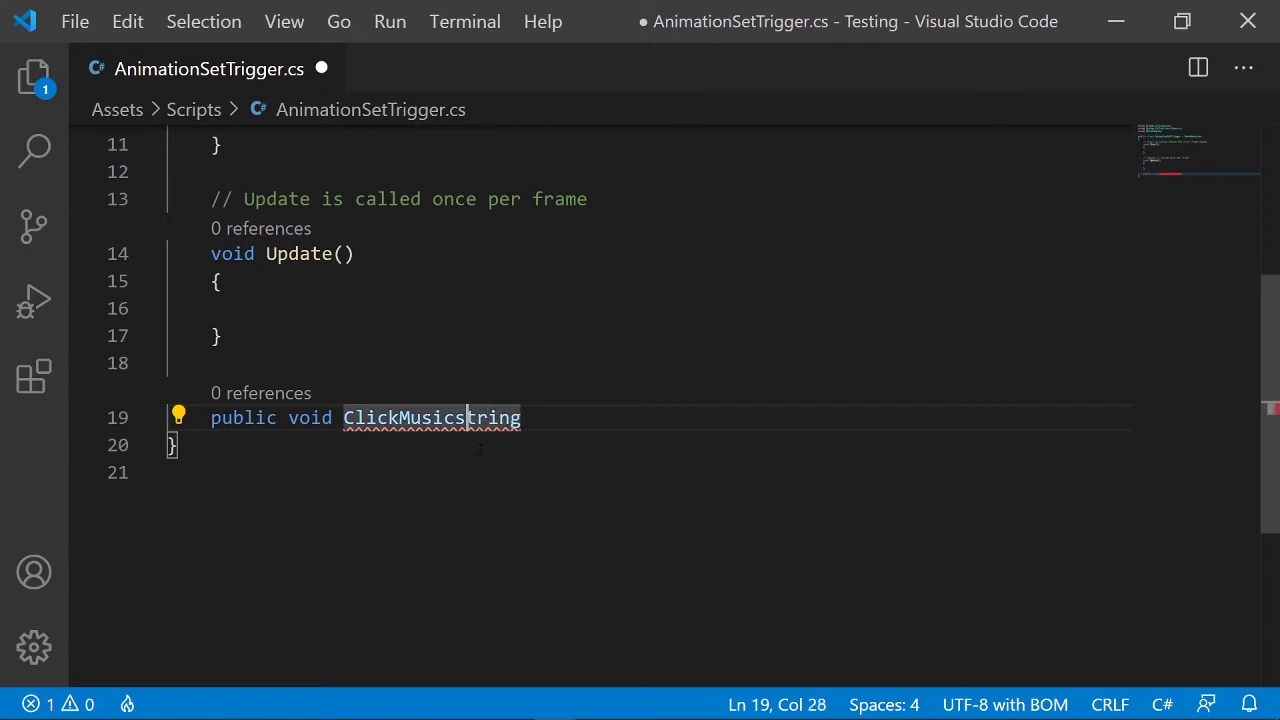
{"action": "key", "text": "BackSpace"}
{"action": "type", "text": "S"}
{"action": "key", "text": "Right"}
{"action": "key", "text": "Right"}
{"action": "key", "text": "Right"}
{"action": "key", "text": "Right"}
{"action": "key", "text": "Right"}
{"action": "type", "text": "()"}
{"action": "key", "text": "Return"}
{"action": "type", "text": "{"}
{"action": "key", "text": "Return"}
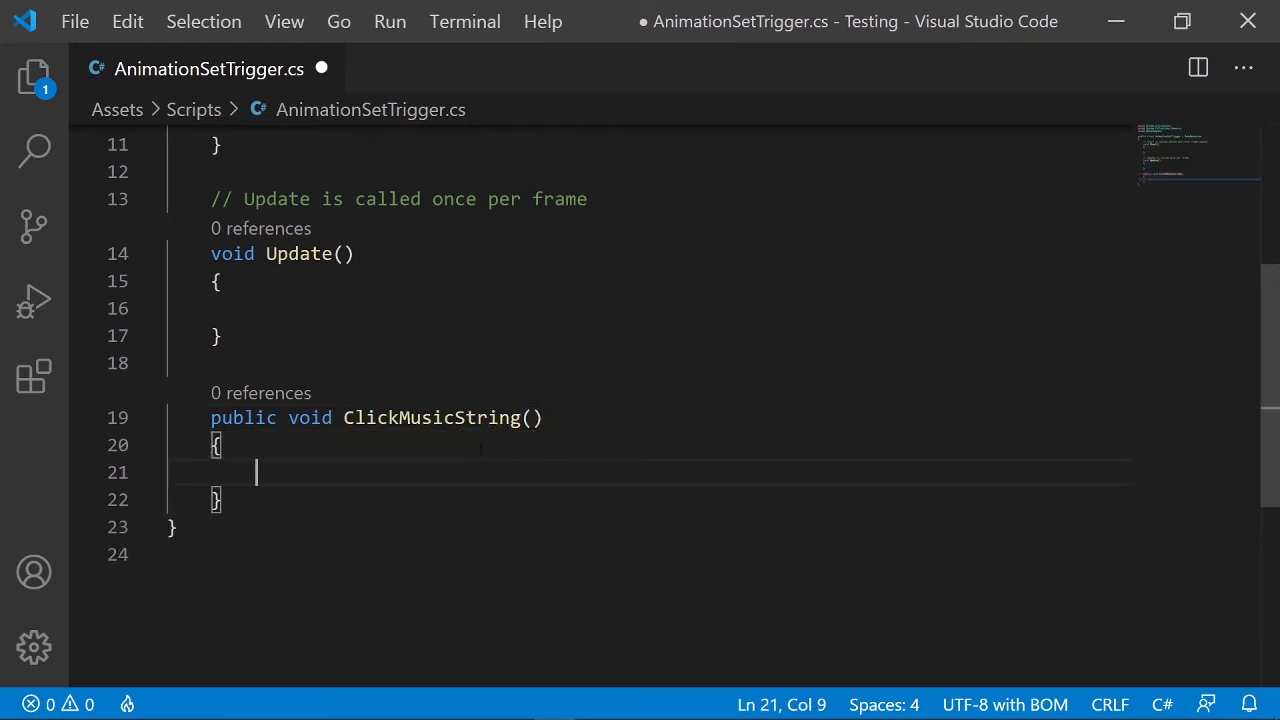
Step: Briefly check the Unity editor, then come back to the AnimationSetTrigger script
{"action": "scroll", "coordinate": [487, 448], "scroll_direction": "up", "scroll_amount": 1}
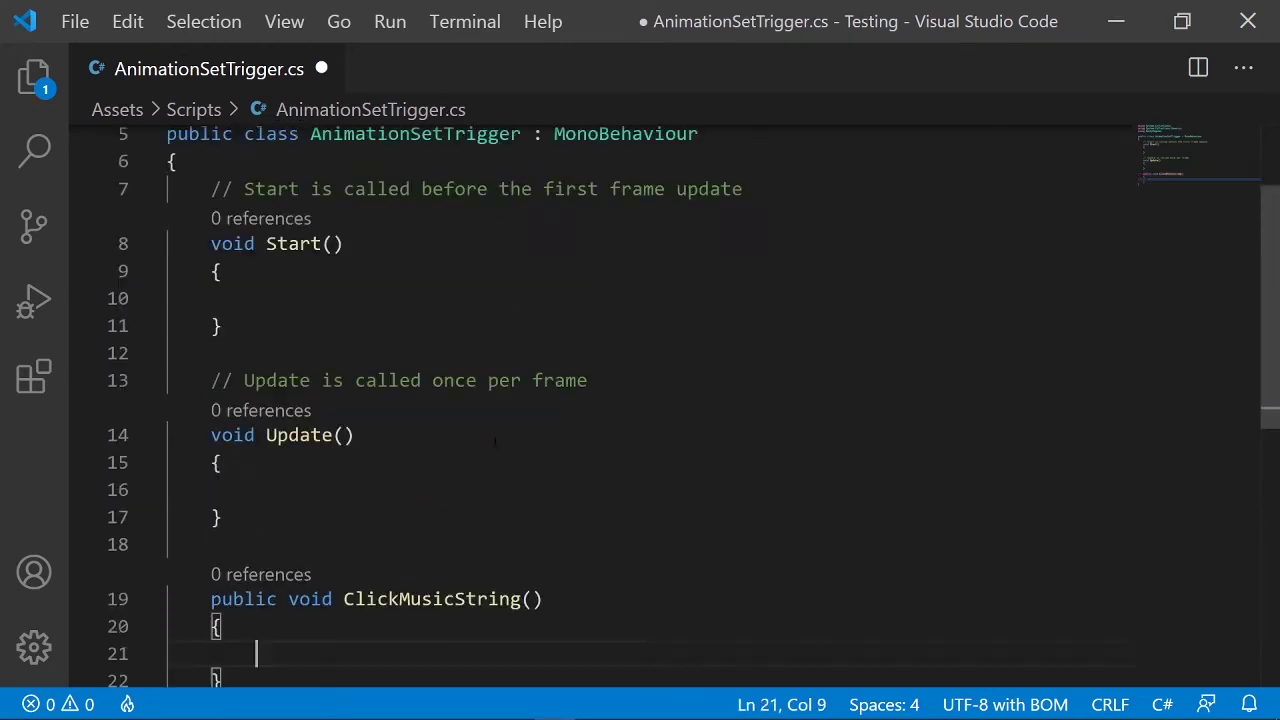
{"action": "scroll", "coordinate": [494, 440], "scroll_direction": "up", "scroll_amount": 2}
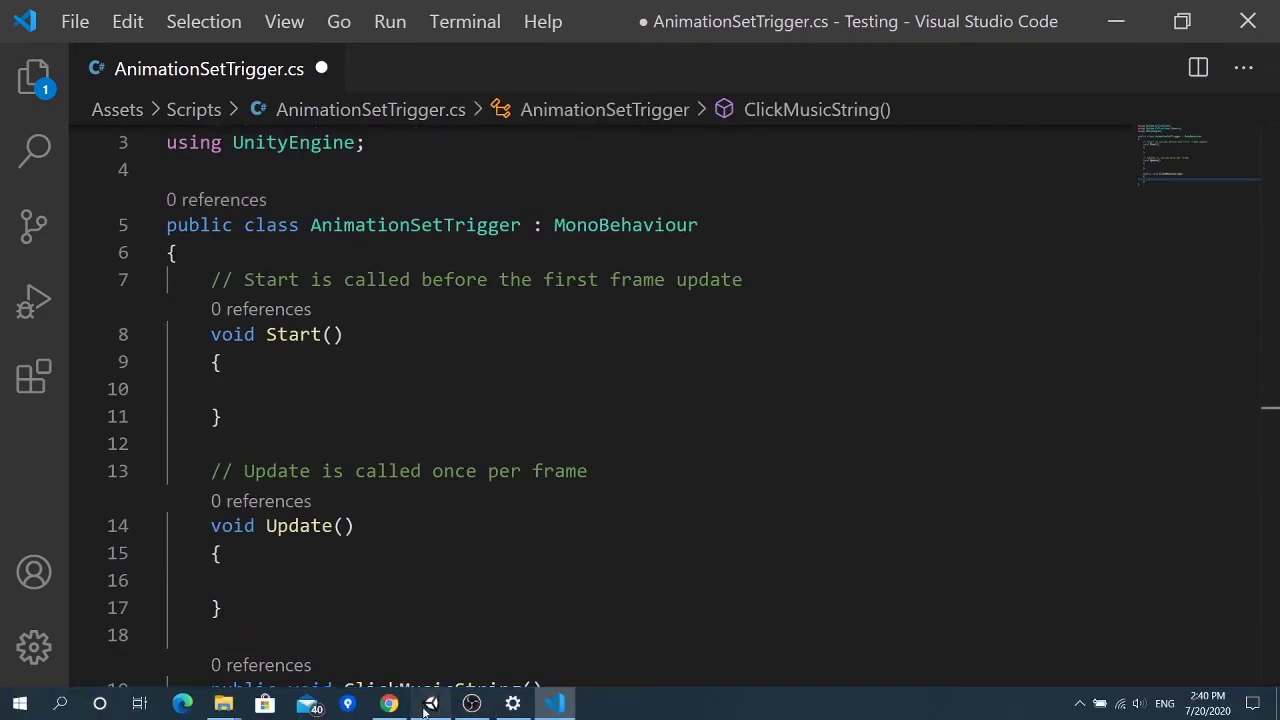
{"action": "left_click", "coordinate": [430, 713]}
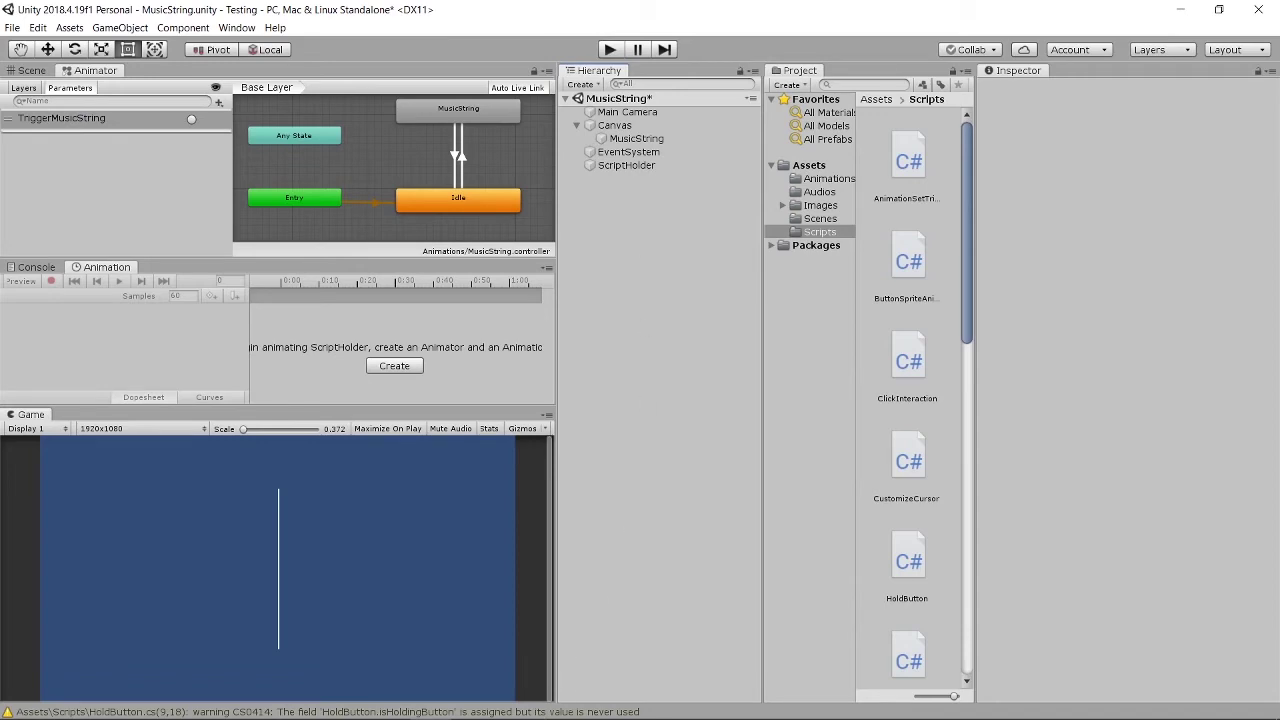
{"action": "left_click", "coordinate": [534, 708]}
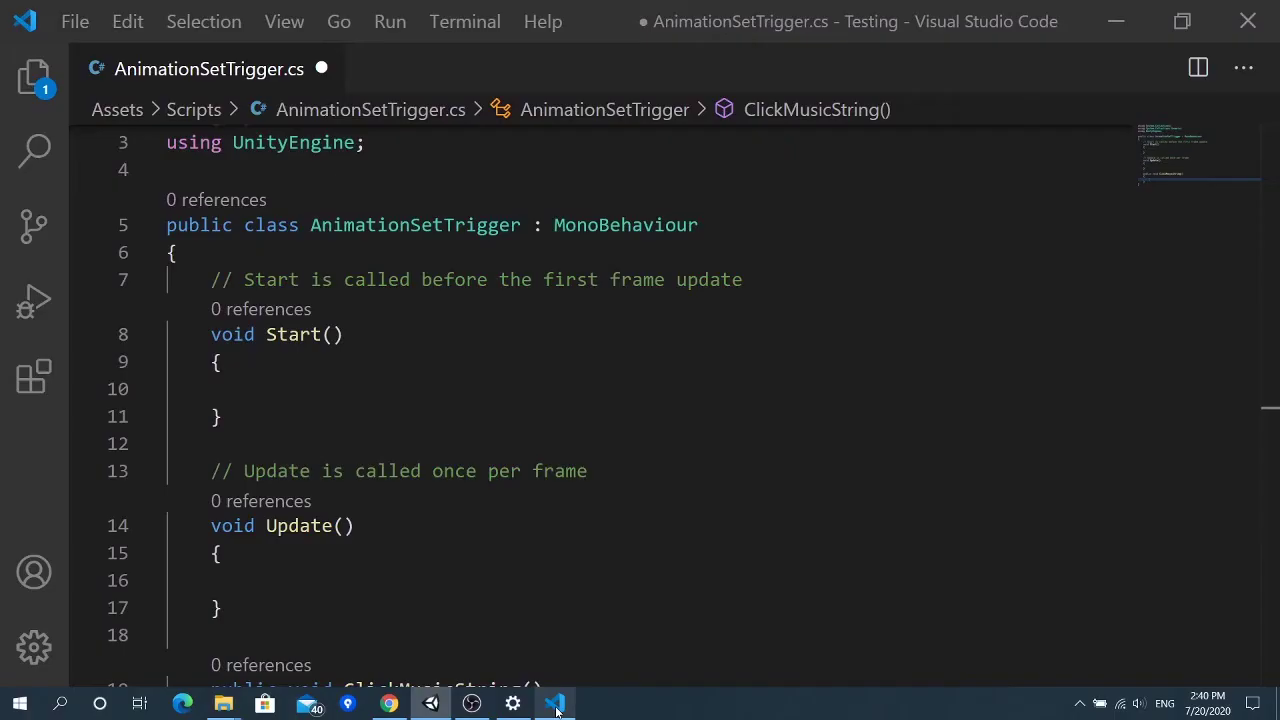
Step: Declare 'public Animator musicString_ANIM;' at the top of the class and select the field name
{"action": "left_click", "coordinate": [282, 256]}
{"action": "key", "text": "Return"}
{"action": "type", "text": "publ"}
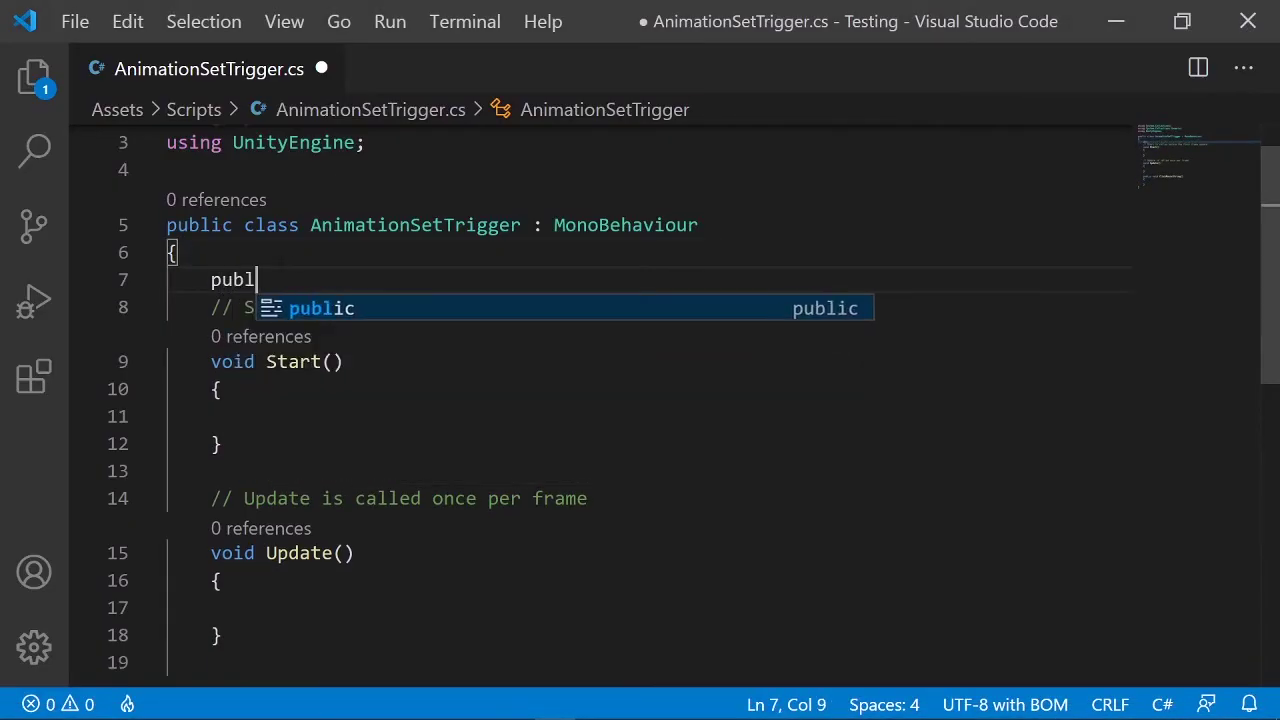
{"action": "type", "text": "ic AnimationSetTrigger"}
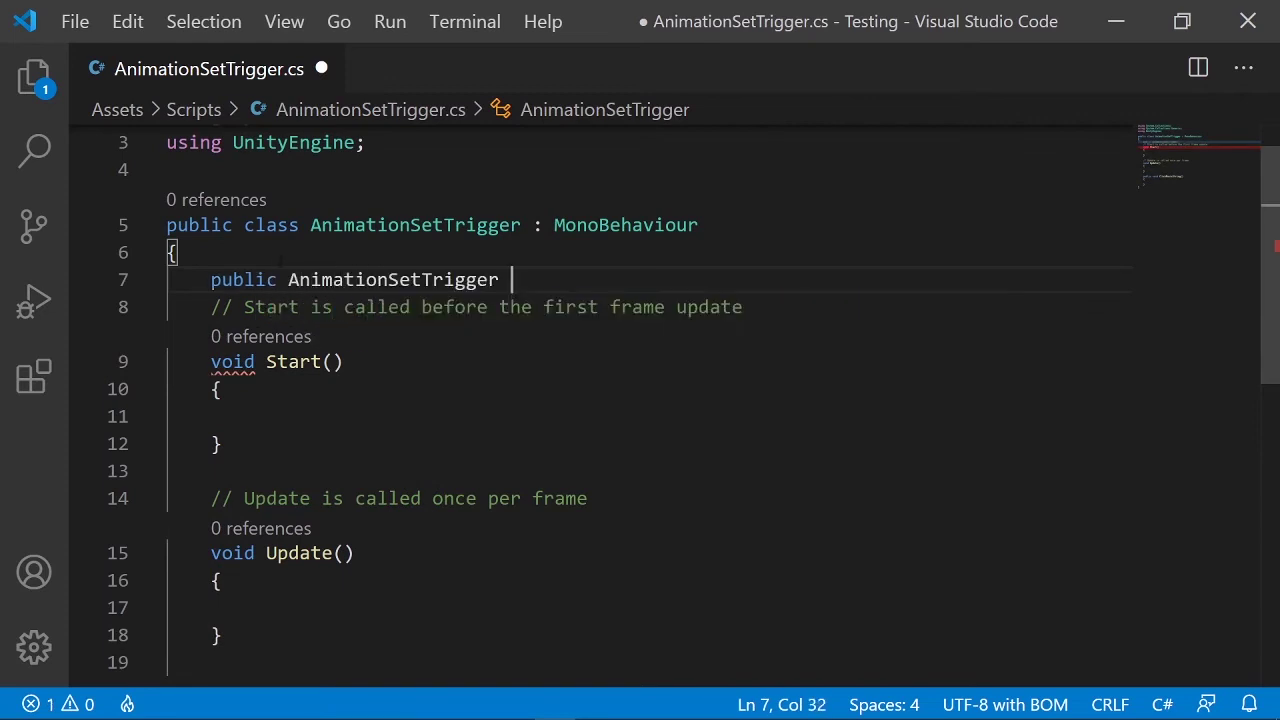
{"action": "key", "text": "BackSpace"}
{"action": "key", "text": "BackSpace"}
{"action": "key", "text": "BackSpace"}
{"action": "key", "text": "BackSpace"}
{"action": "key", "text": "BackSpace"}
{"action": "key", "text": "BackSpace"}
{"action": "key", "text": "BackSpace"}
{"action": "key", "text": "BackSpace"}
{"action": "key", "text": "BackSpace"}
{"action": "key", "text": "BackSpace"}
{"action": "key", "text": "BackSpace"}
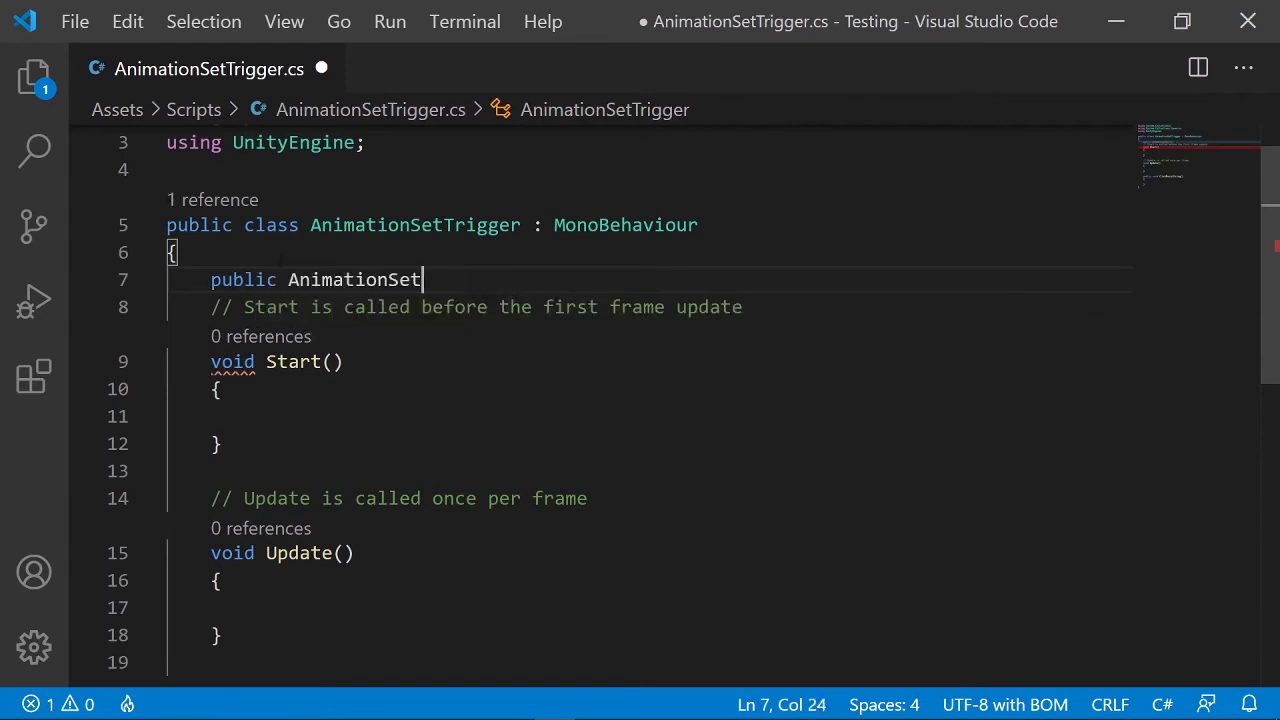
{"action": "key", "text": "BackSpace"}
{"action": "key", "text": "BackSpace"}
{"action": "key", "text": "BackSpace"}
{"action": "type", "text": "or"}
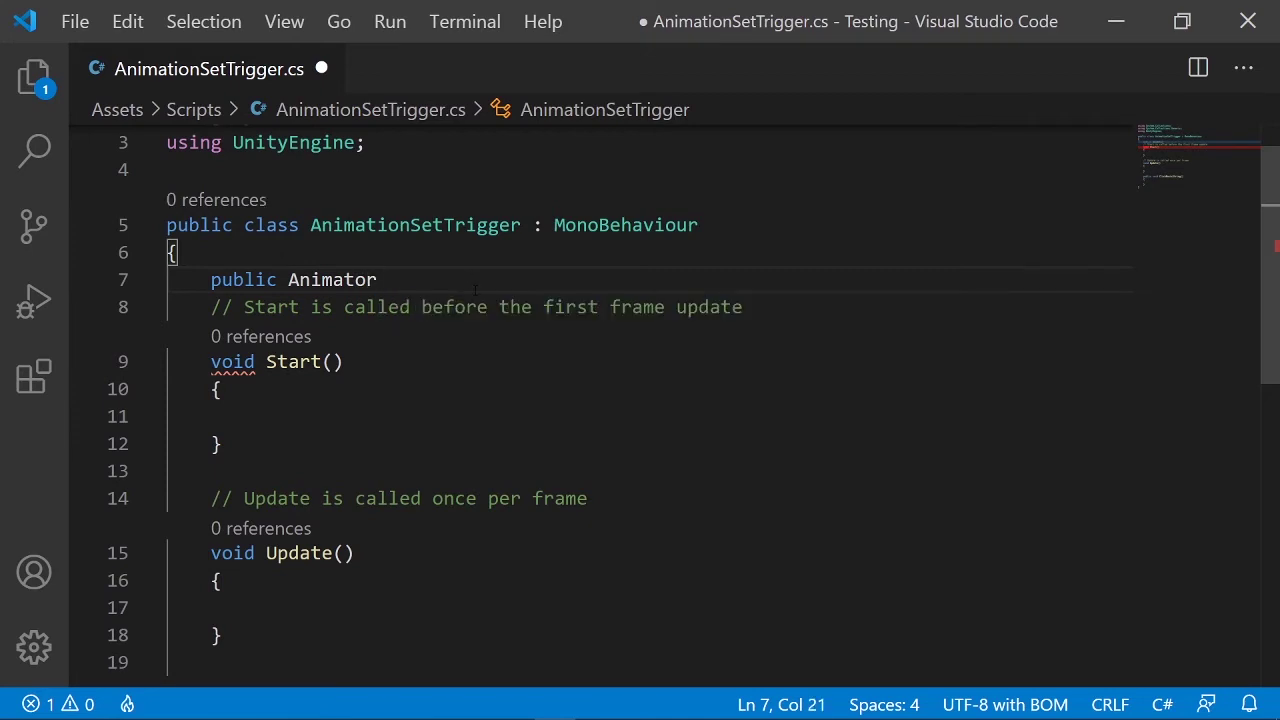
{"action": "type", "text": " music"}
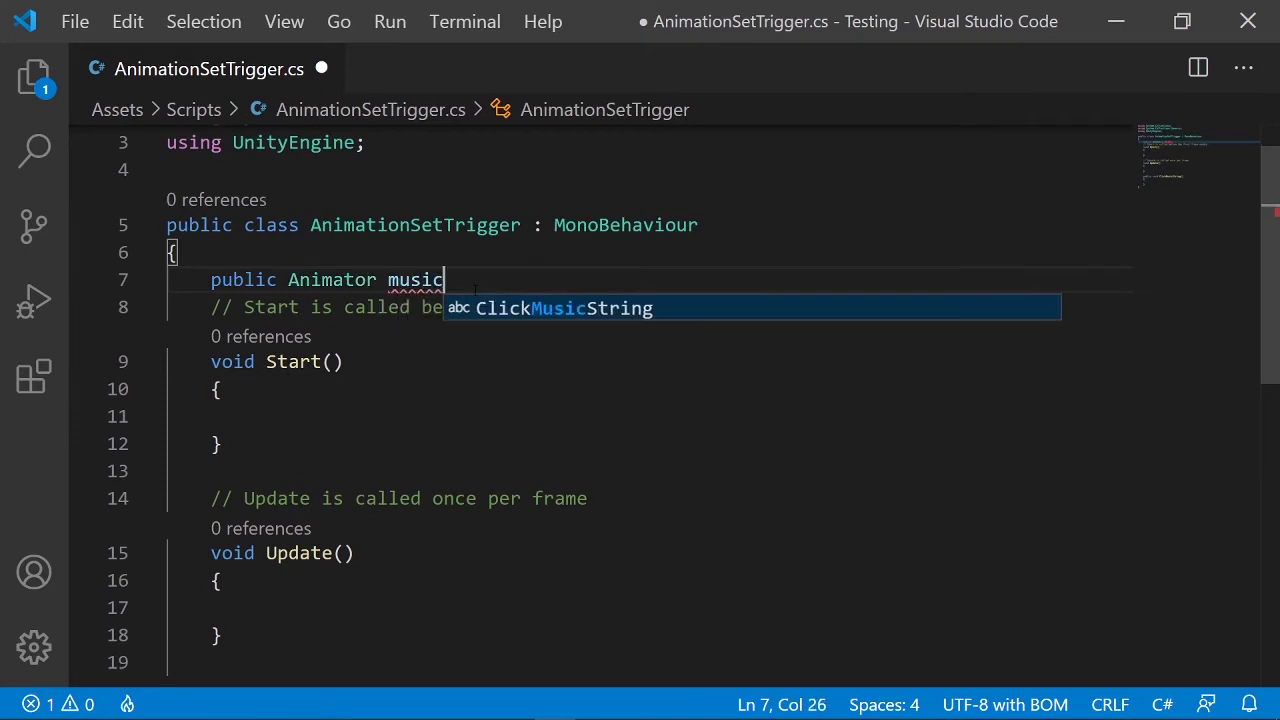
{"action": "type", "text": "String_ANIM;"}
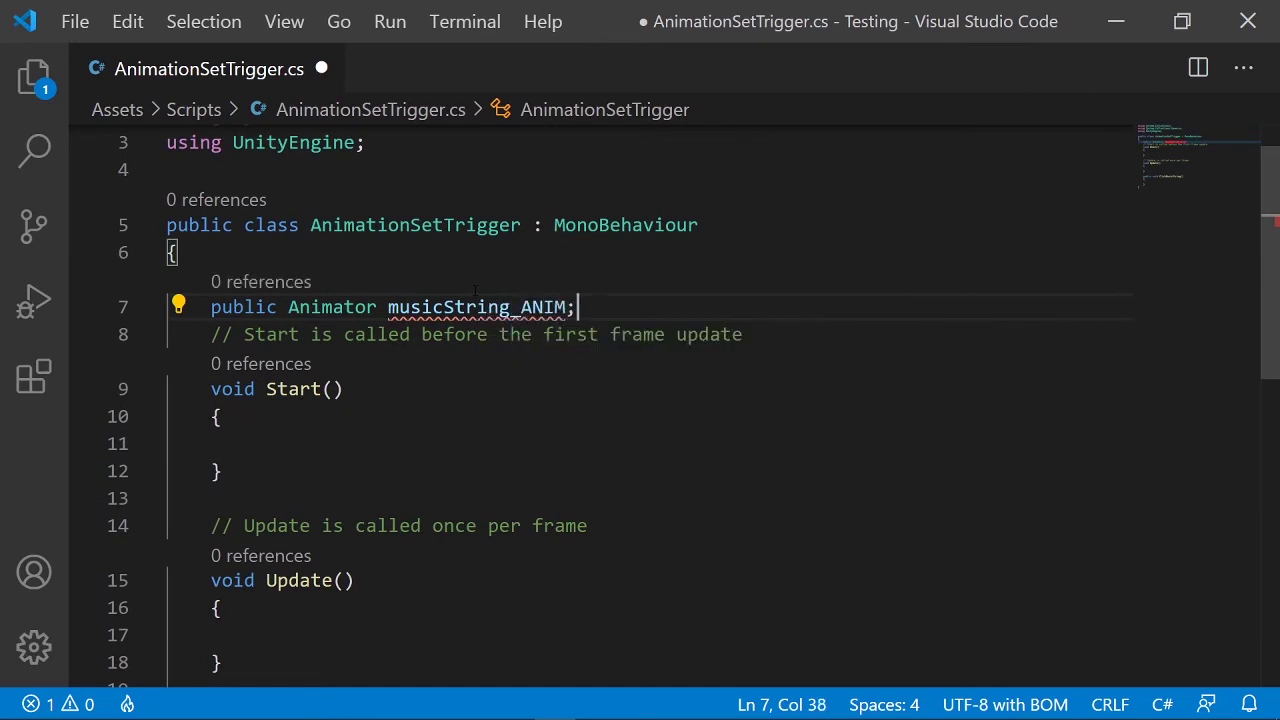
{"action": "key", "text": "Return"}
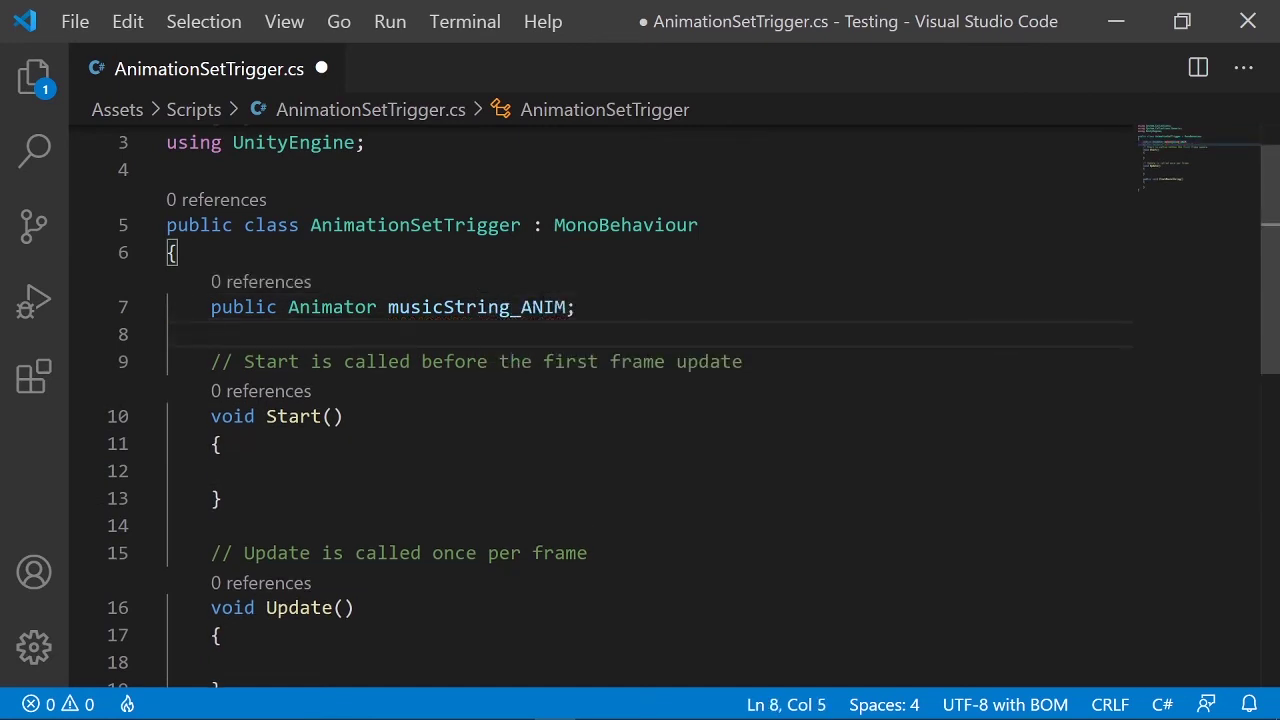
{"action": "double_click", "coordinate": [476, 307]}
{"action": "key", "text": "ctrl+c"}
{"action": "scroll", "coordinate": [718, 459], "scroll_direction": "down", "scroll_amount": 4}
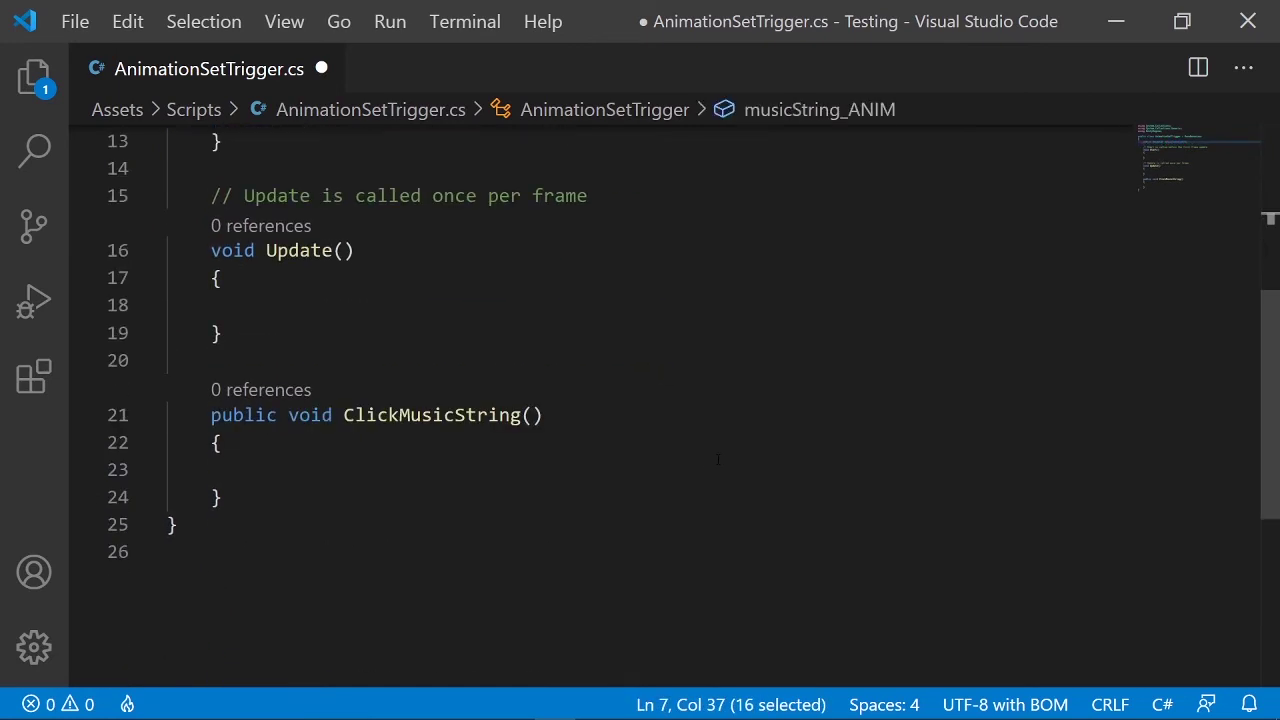
Step: In ClickMusicString's body, write musicString_ANIM.SetTrigger(""); with empty quotes
{"action": "left_click", "coordinate": [288, 469]}
{"action": "key", "text": "Tab"}
{"action": "key", "text": "Tab"}
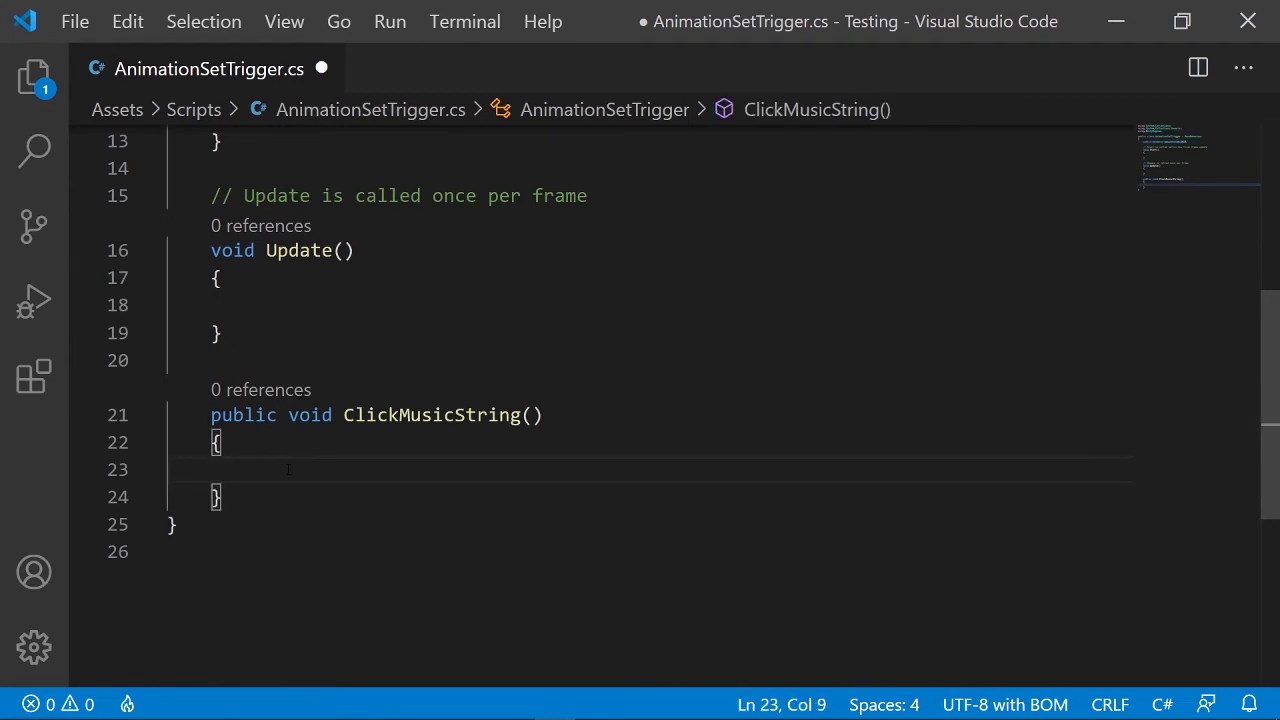
{"action": "key", "text": "ctrl+v"}
{"action": "type", "text": ".Play"}
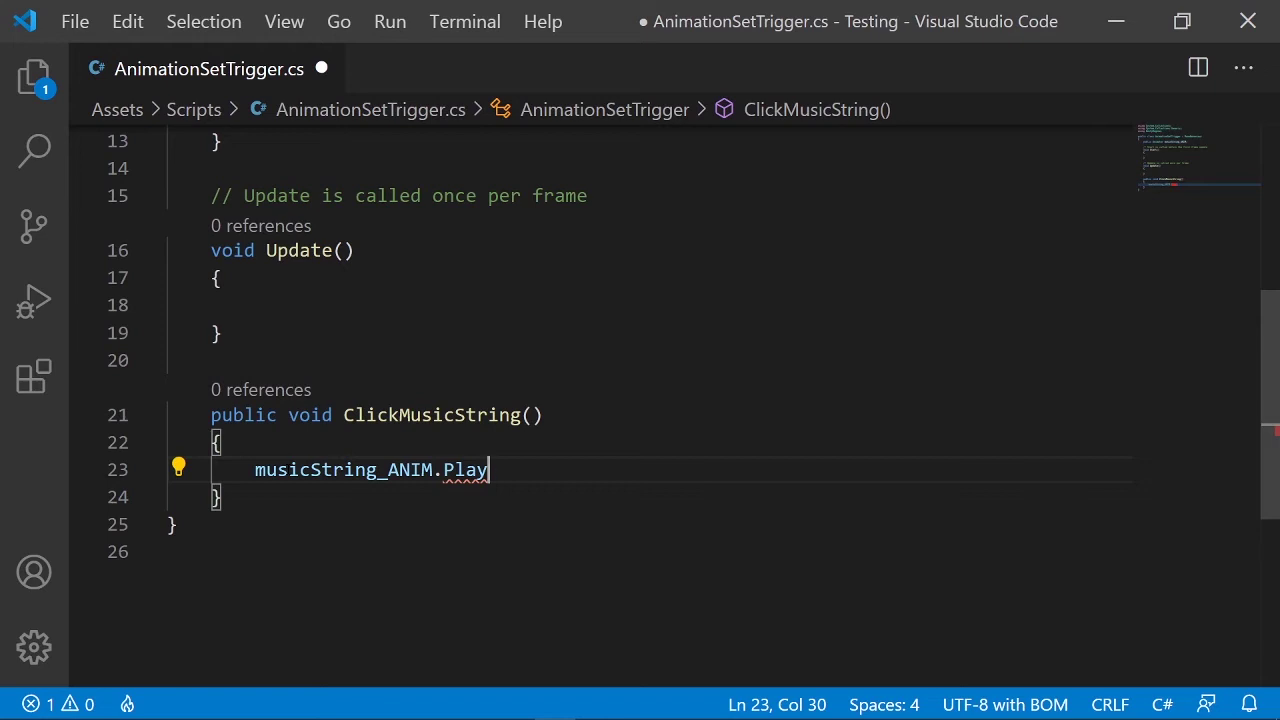
{"action": "key", "text": "BackSpace"}
{"action": "key", "text": "BackSpace"}
{"action": "key", "text": "BackSpace"}
{"action": "key", "text": "BackSpace"}
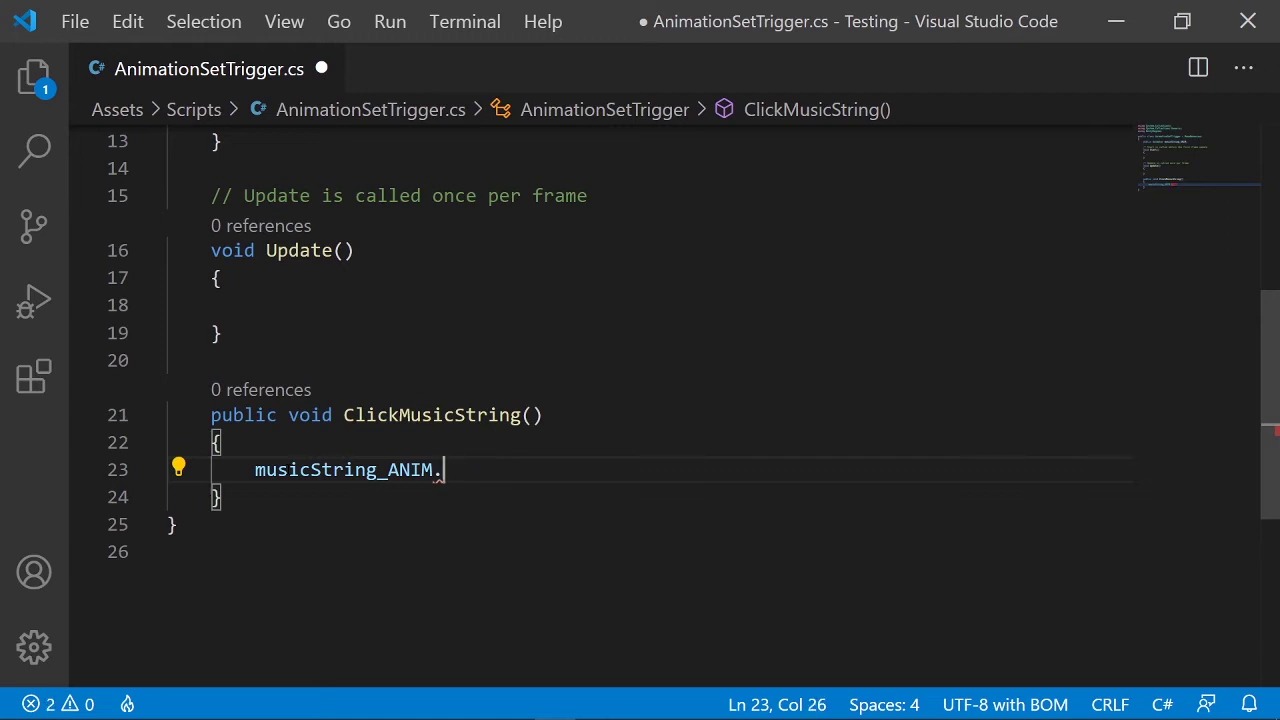
{"action": "type", "text": "SetTr"}
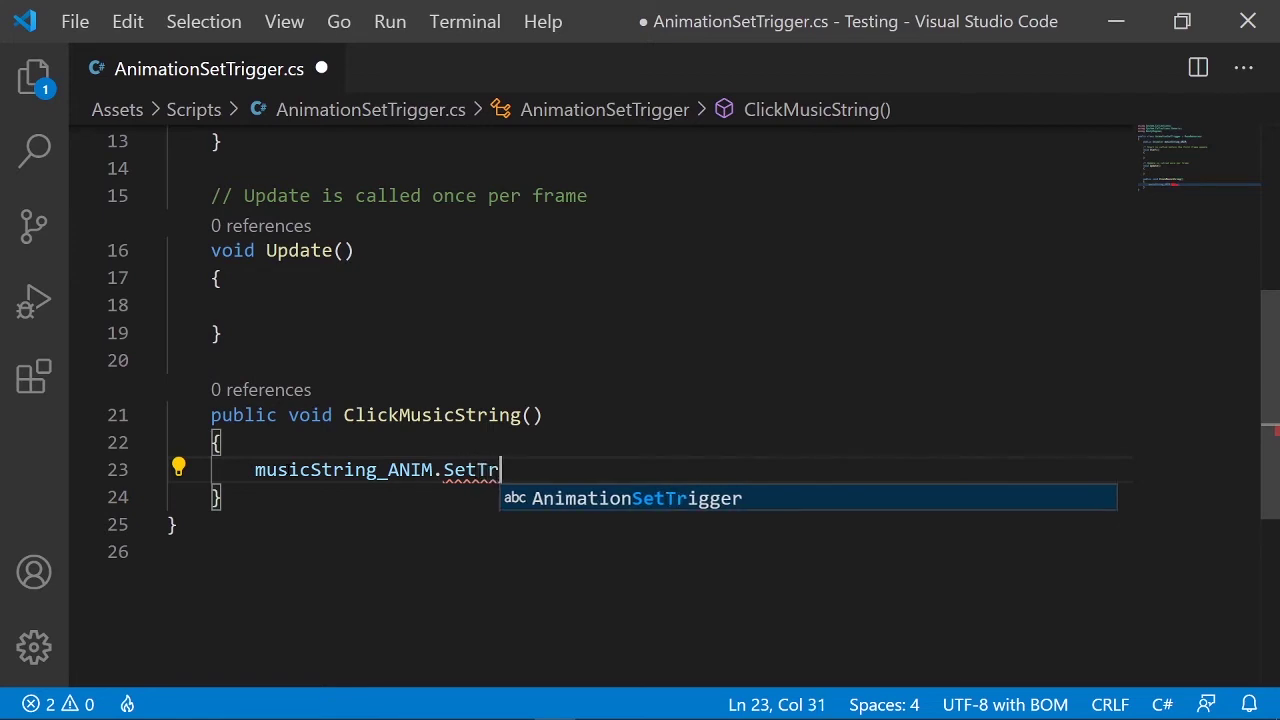
{"action": "type", "text": "igger("}
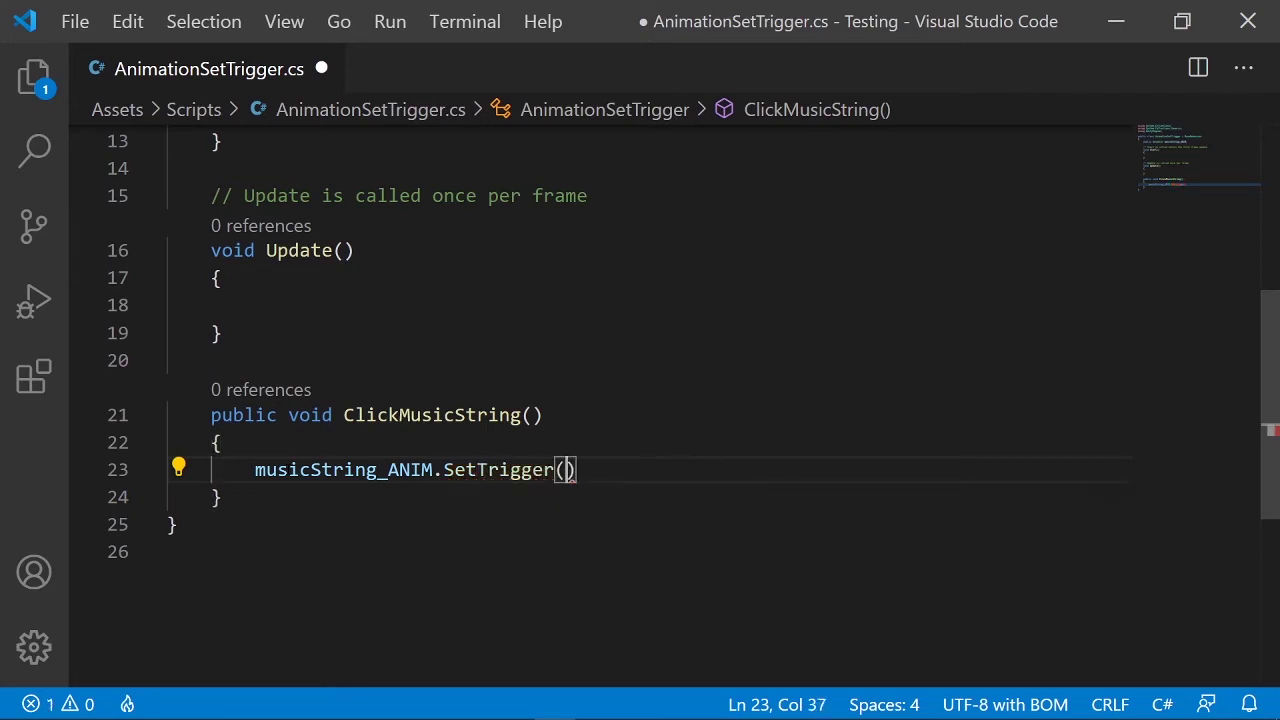
{"action": "type", "text": "\"\")"}
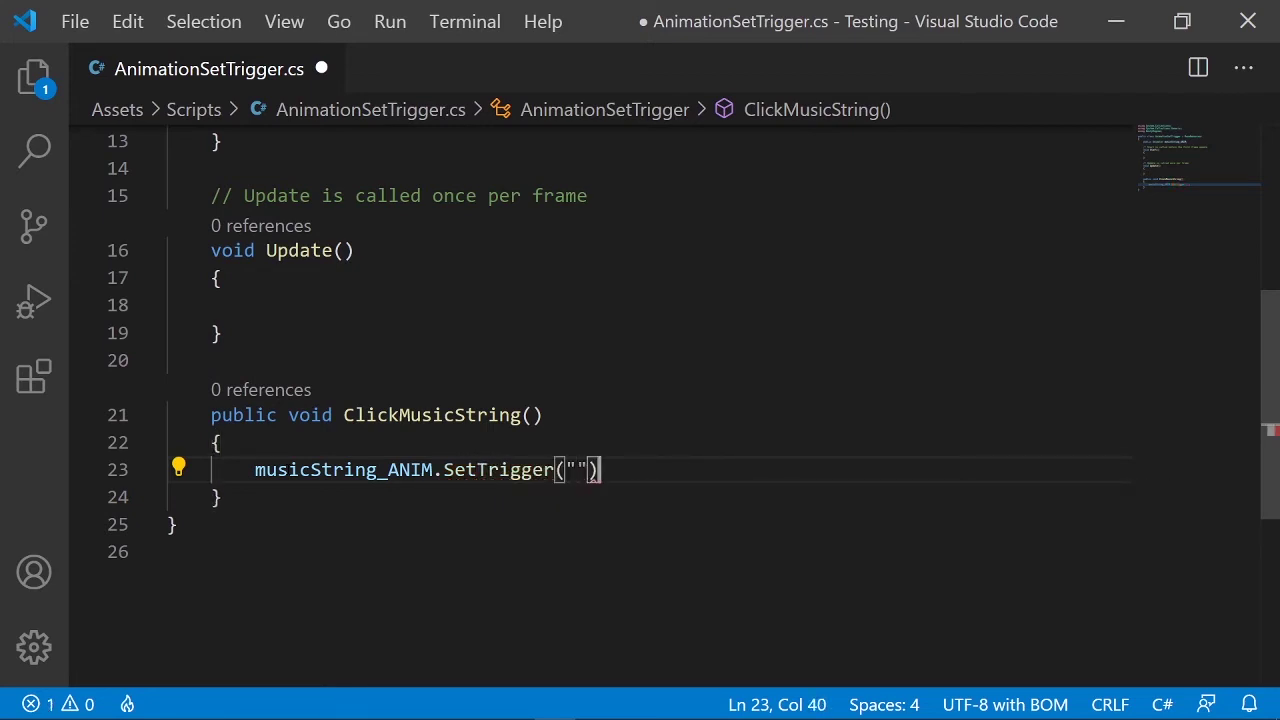
{"action": "type", "text": ";"}
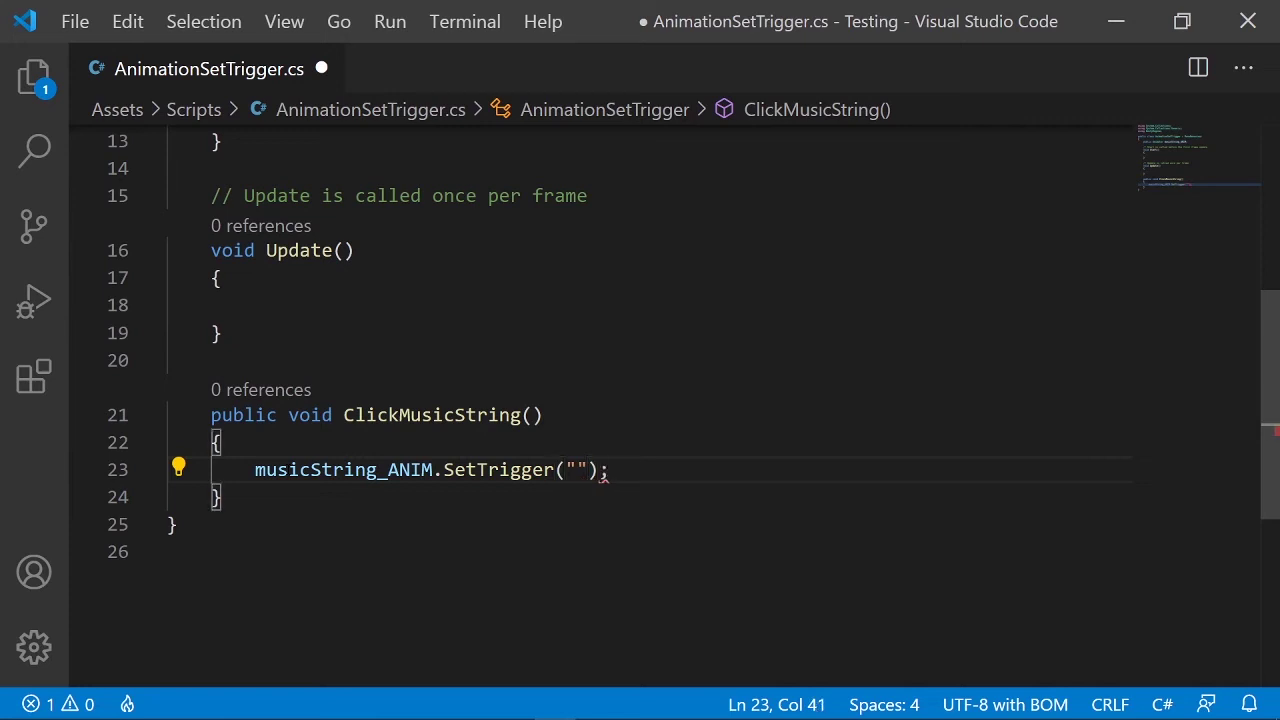
{"action": "left_click", "coordinate": [578, 470]}
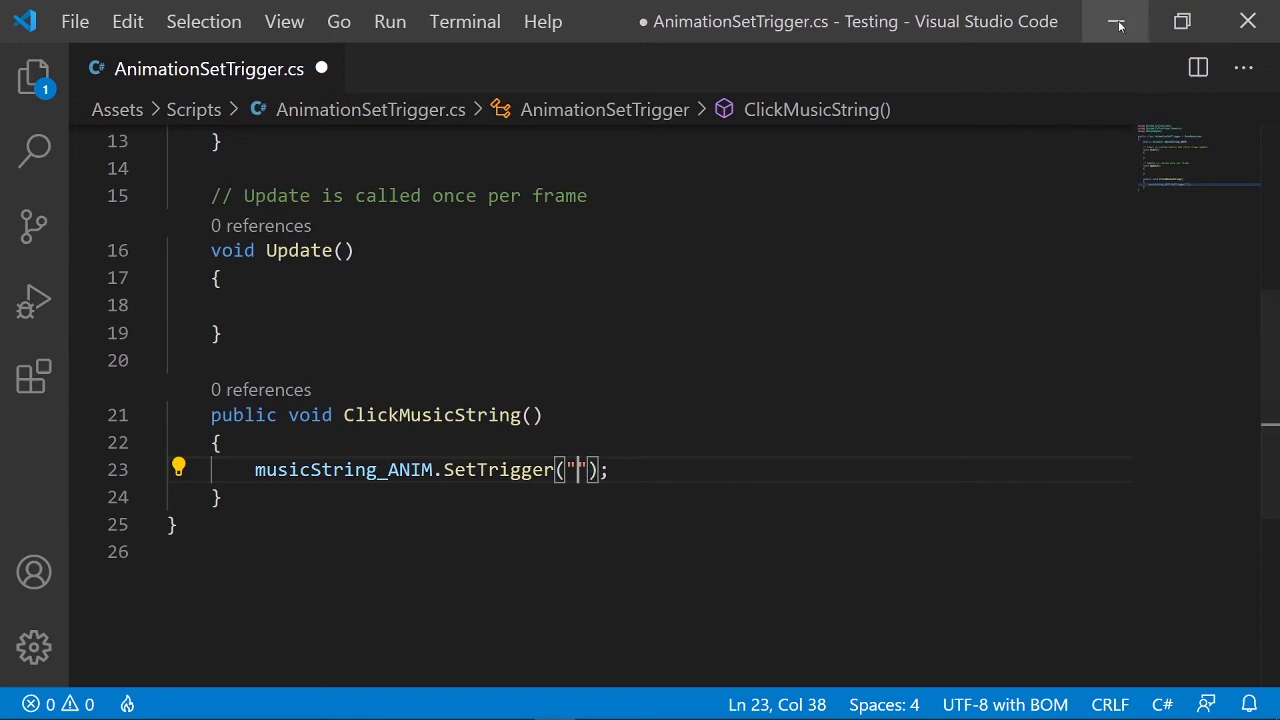
Step: Fill in the trigger name TriggerMusicString, save the script, and minimize the code editor
{"action": "key", "text": "alt+Tab"}
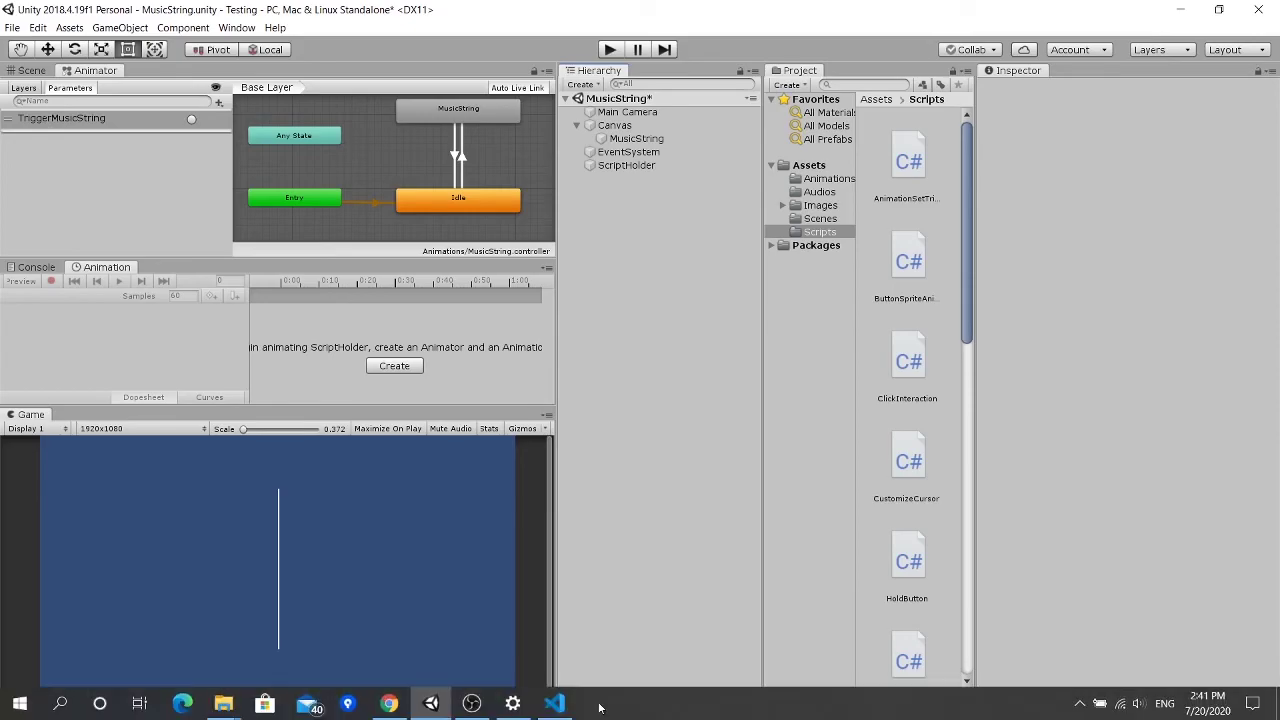
{"action": "left_click", "coordinate": [555, 703]}
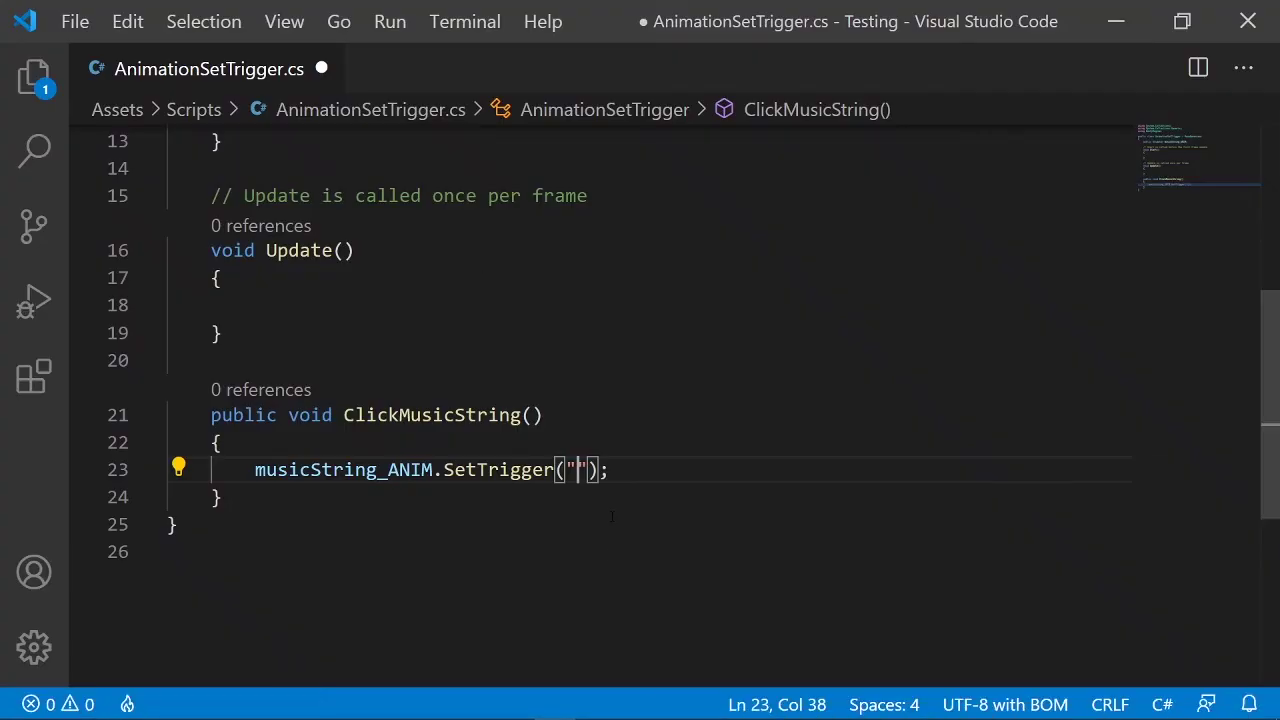
{"action": "type", "text": "TriggerMu"}
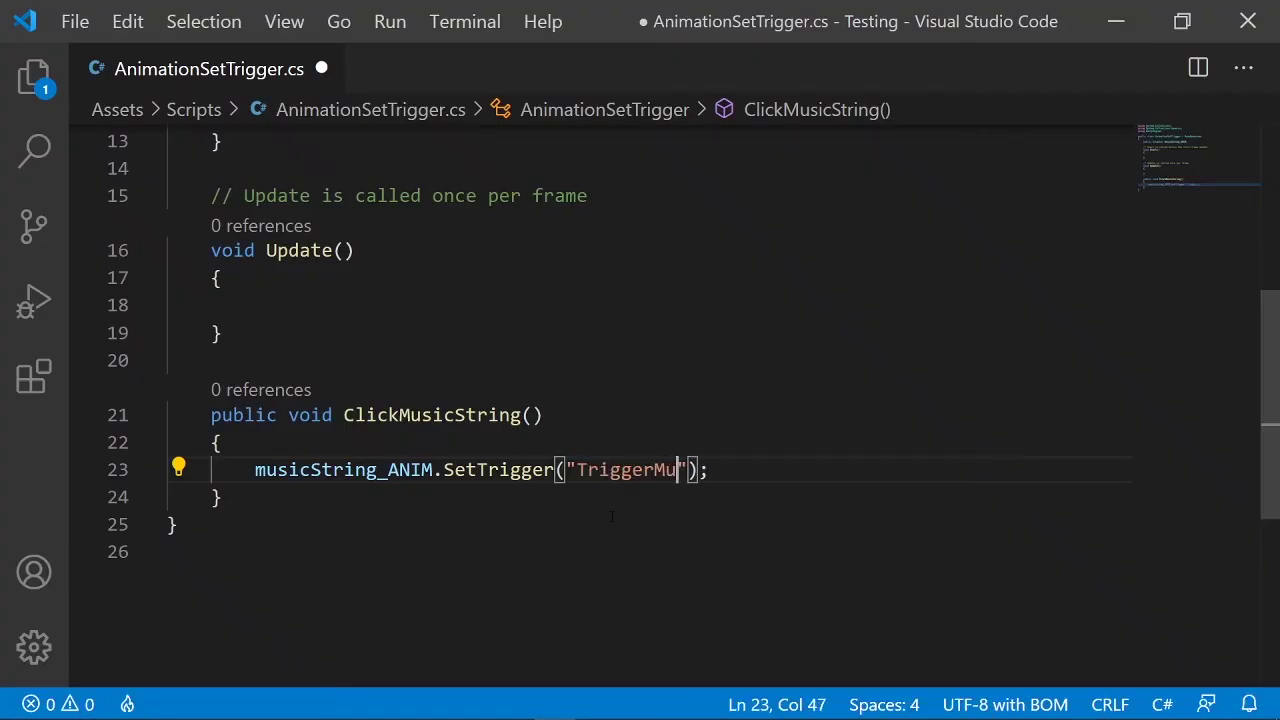
{"action": "type", "text": "sicStrin"}
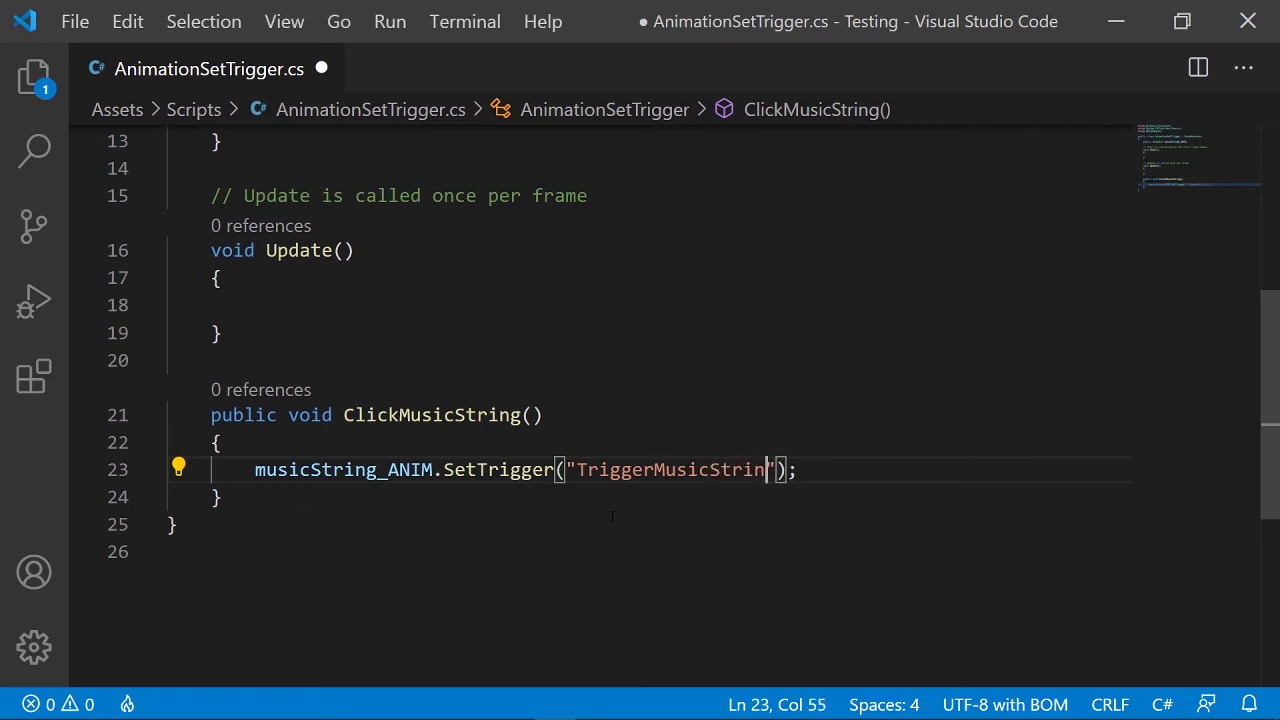
{"action": "type", "text": "g"}
{"action": "key", "text": "ctrl+s"}
{"action": "left_click", "coordinate": [760, 412]}
{"action": "scroll", "coordinate": [760, 412], "scroll_direction": "down", "scroll_amount": 1}
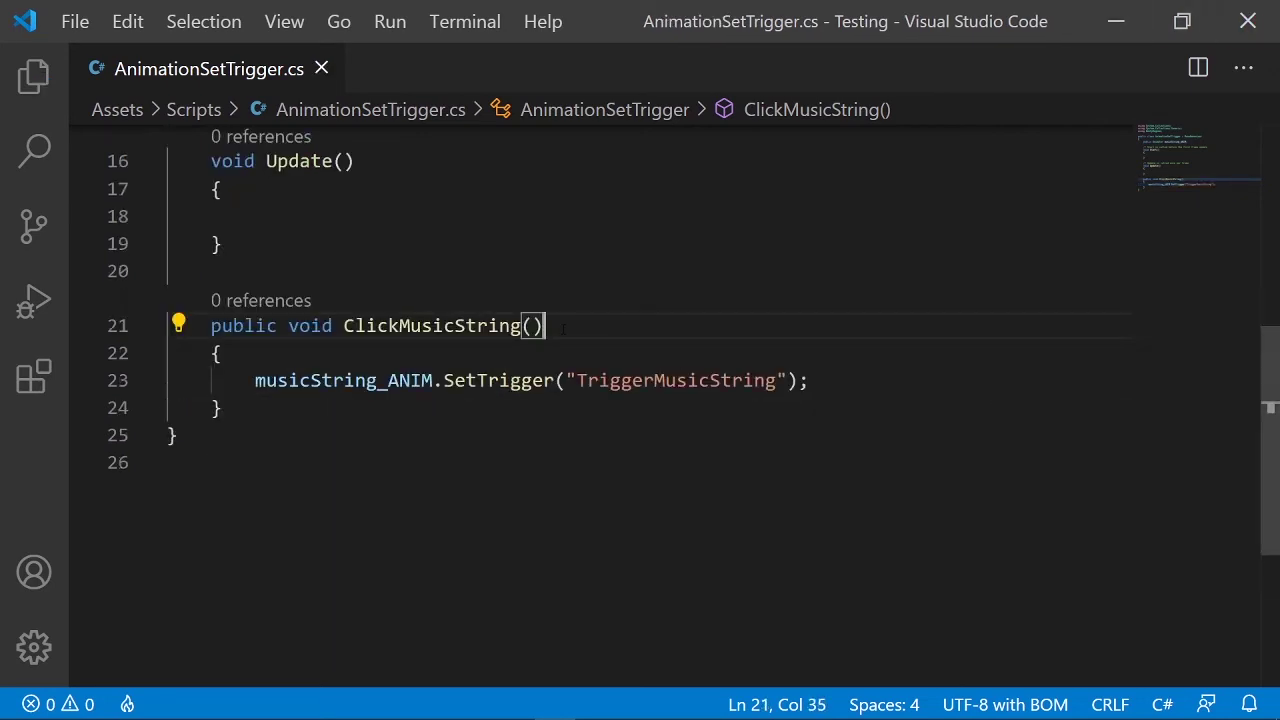
{"action": "left_click", "coordinate": [1116, 21]}
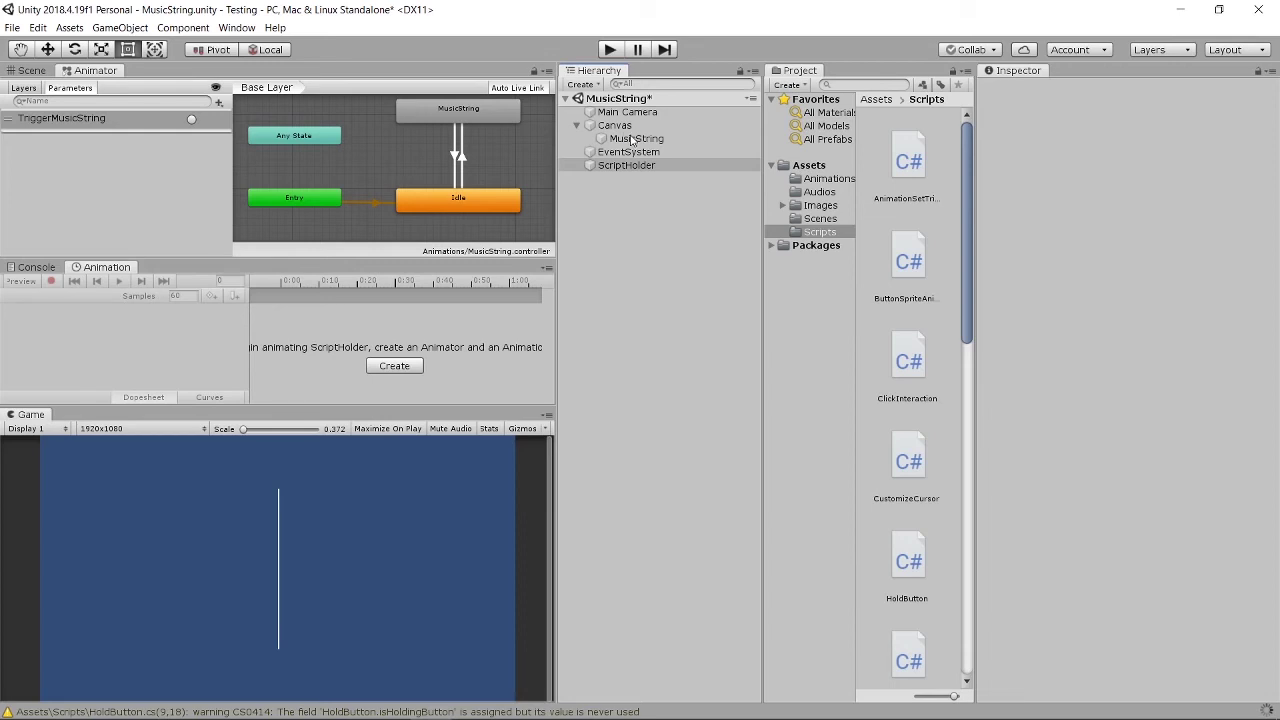
Step: Add an On Click entry to MusicString's Button calling ScriptHolder's AnimationSetTrigger.ClickMusicString()
{"action": "left_click", "coordinate": [635, 139]}
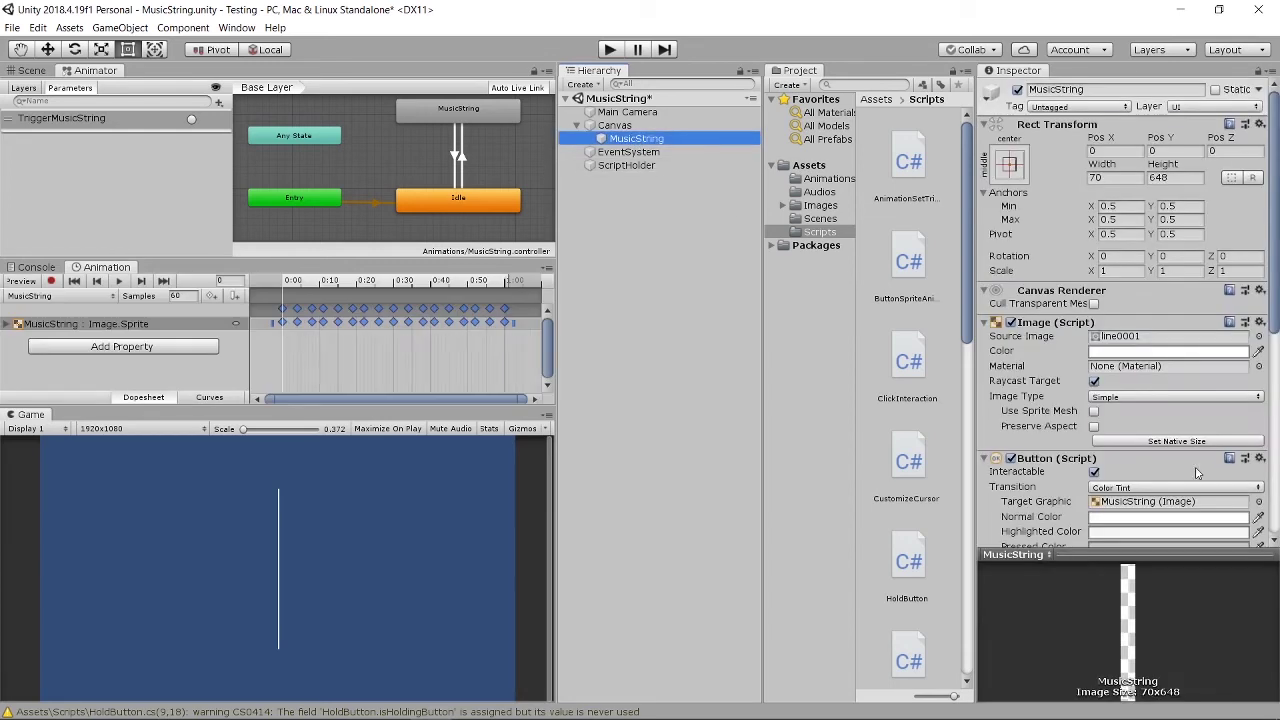
{"action": "scroll", "coordinate": [1186, 463], "scroll_direction": "down", "scroll_amount": 5}
{"action": "scroll", "coordinate": [1186, 463], "scroll_direction": "down", "scroll_amount": 3}
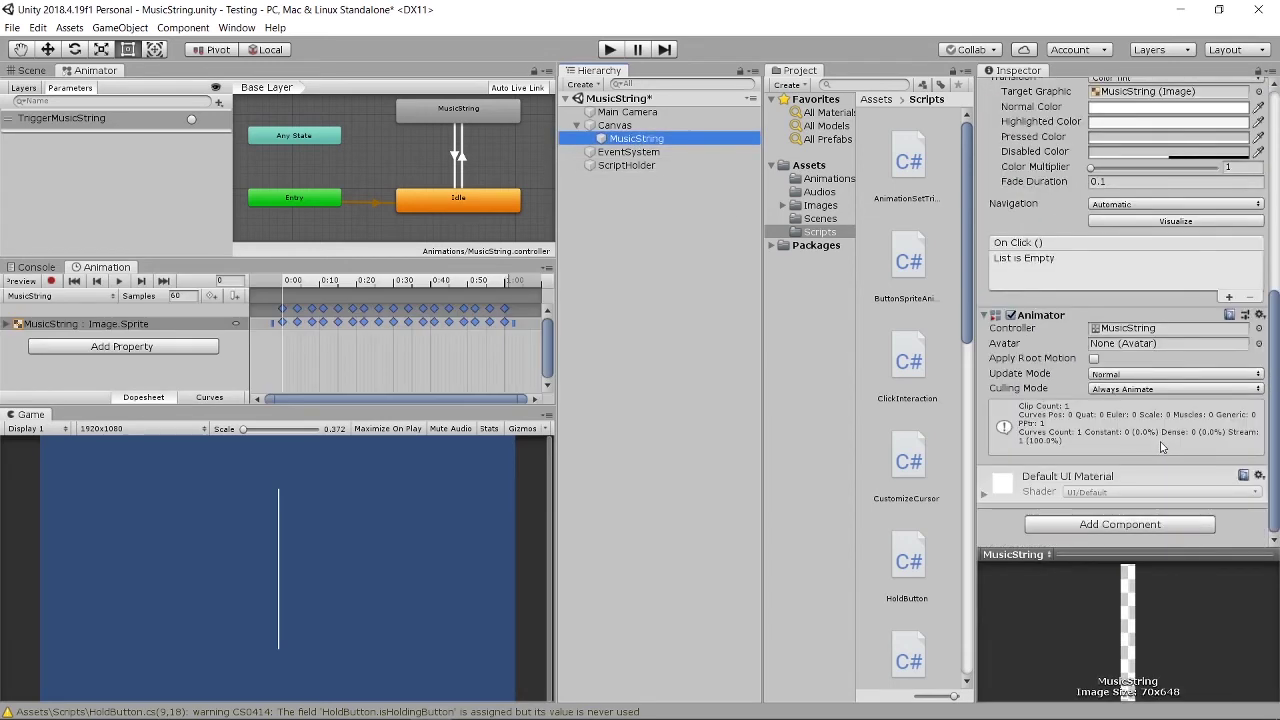
{"action": "left_click", "coordinate": [1230, 299]}
{"action": "scroll", "coordinate": [1232, 304], "scroll_direction": "up", "scroll_amount": 3}
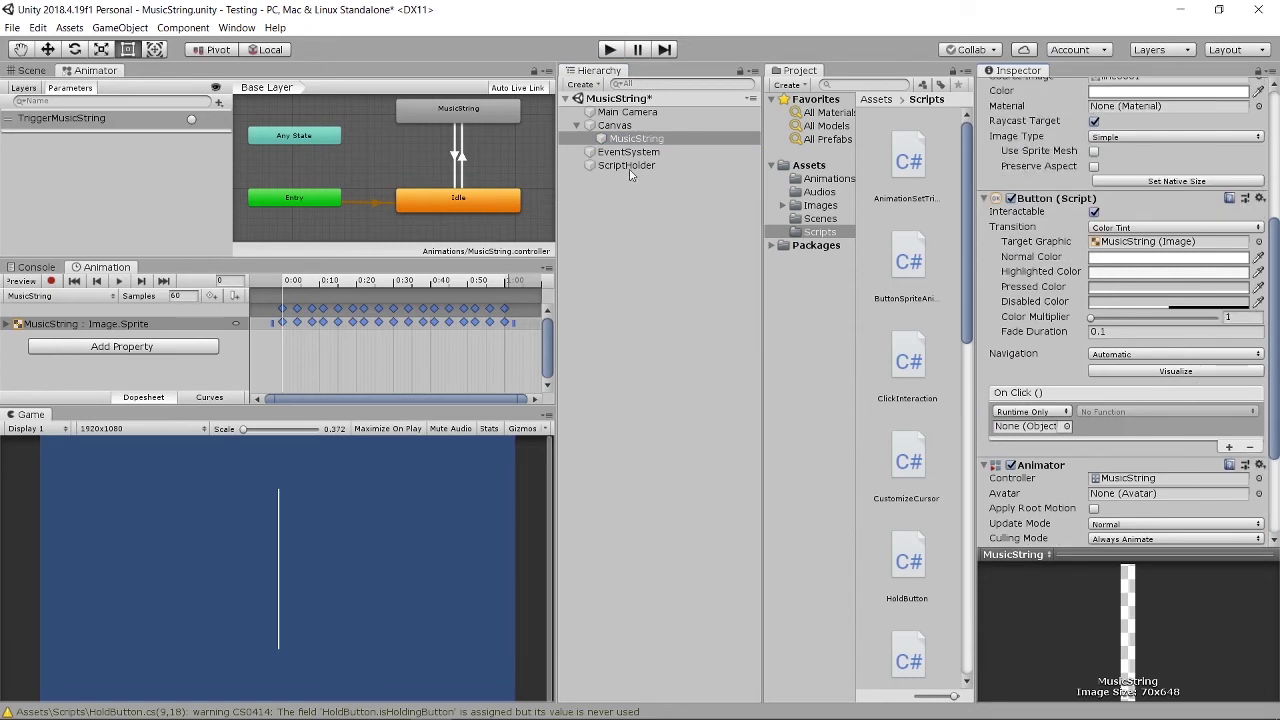
{"action": "left_click_drag", "start_coordinate": [916, 373], "coordinate": [1028, 426]}
{"action": "left_click", "coordinate": [1148, 413]}
{"action": "mouse_move", "coordinate": [1143, 485]}
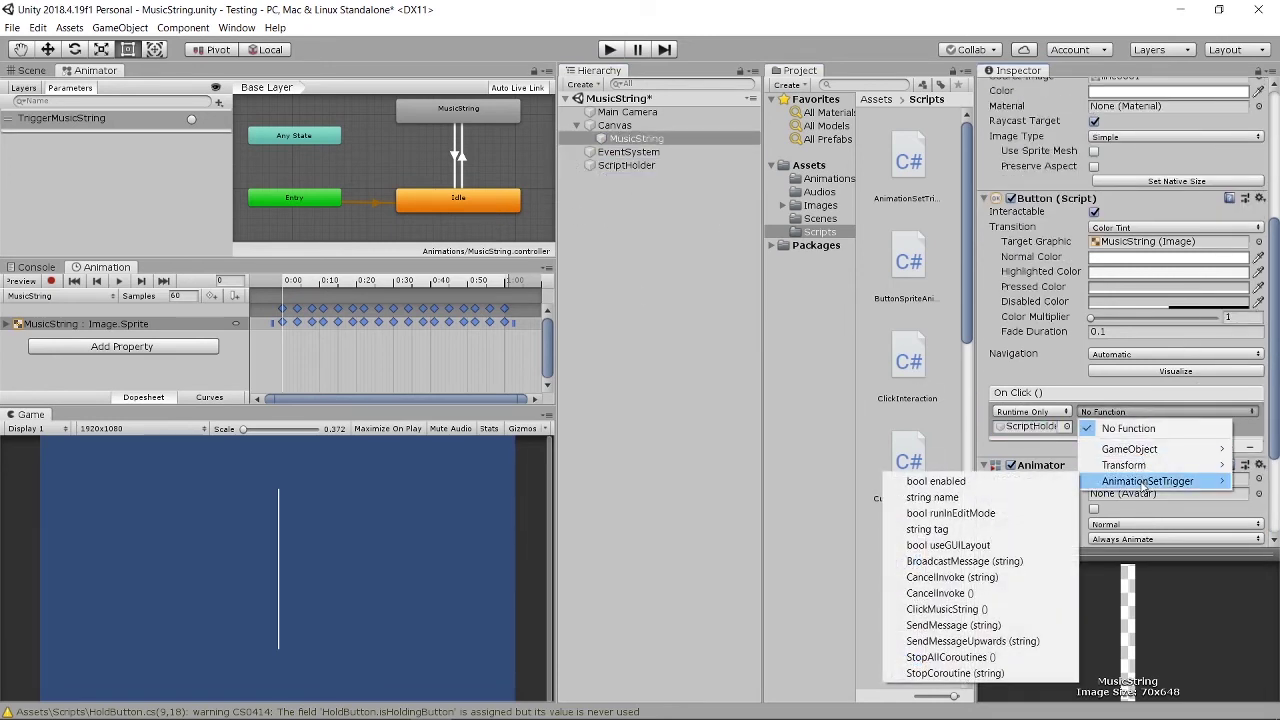
{"action": "left_click", "coordinate": [1006, 612]}
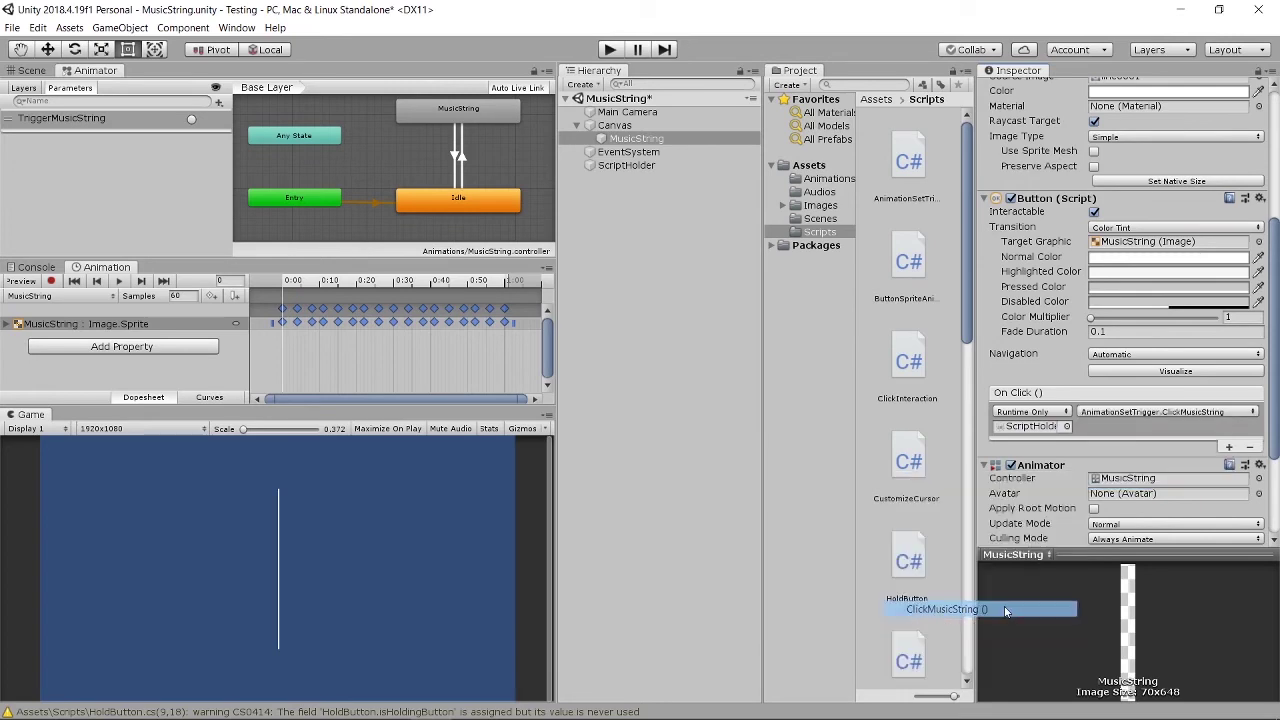
Step: Play-test clicking the string, read the unassigned musicString_ANIM error in the Console, then select ScriptHolder
{"action": "left_click", "coordinate": [609, 49]}
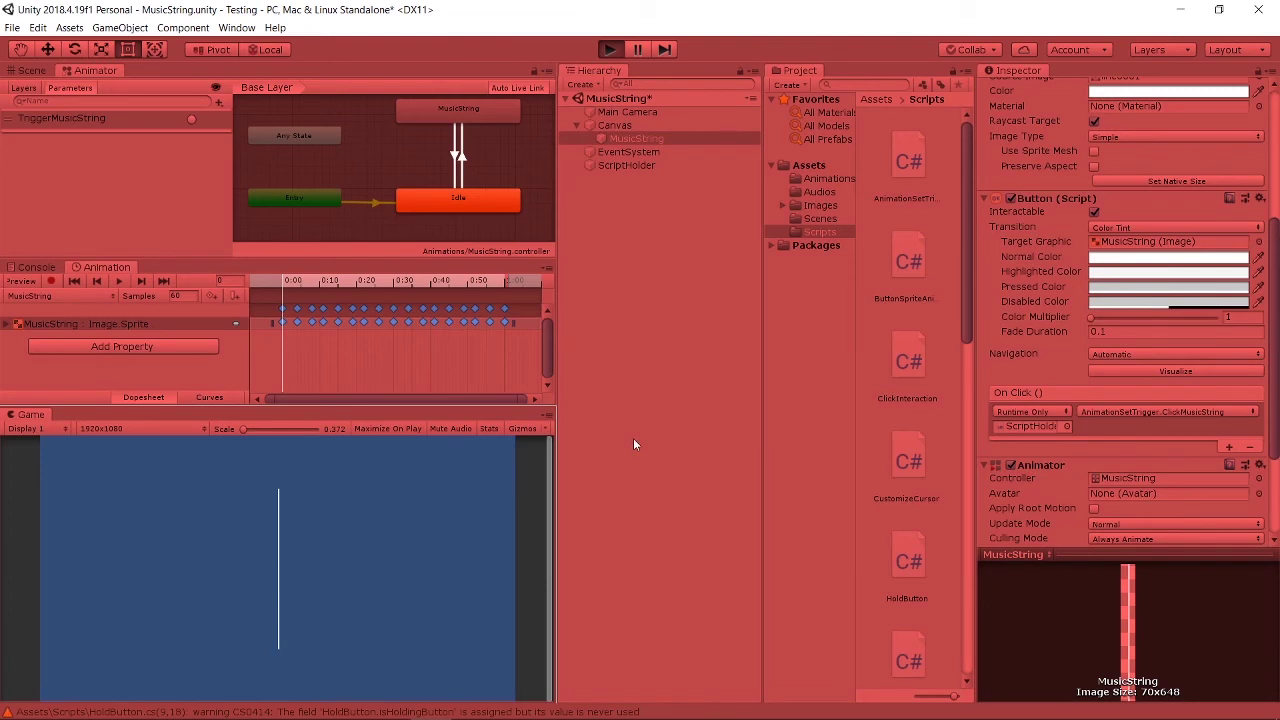
{"action": "left_click", "coordinate": [279, 564]}
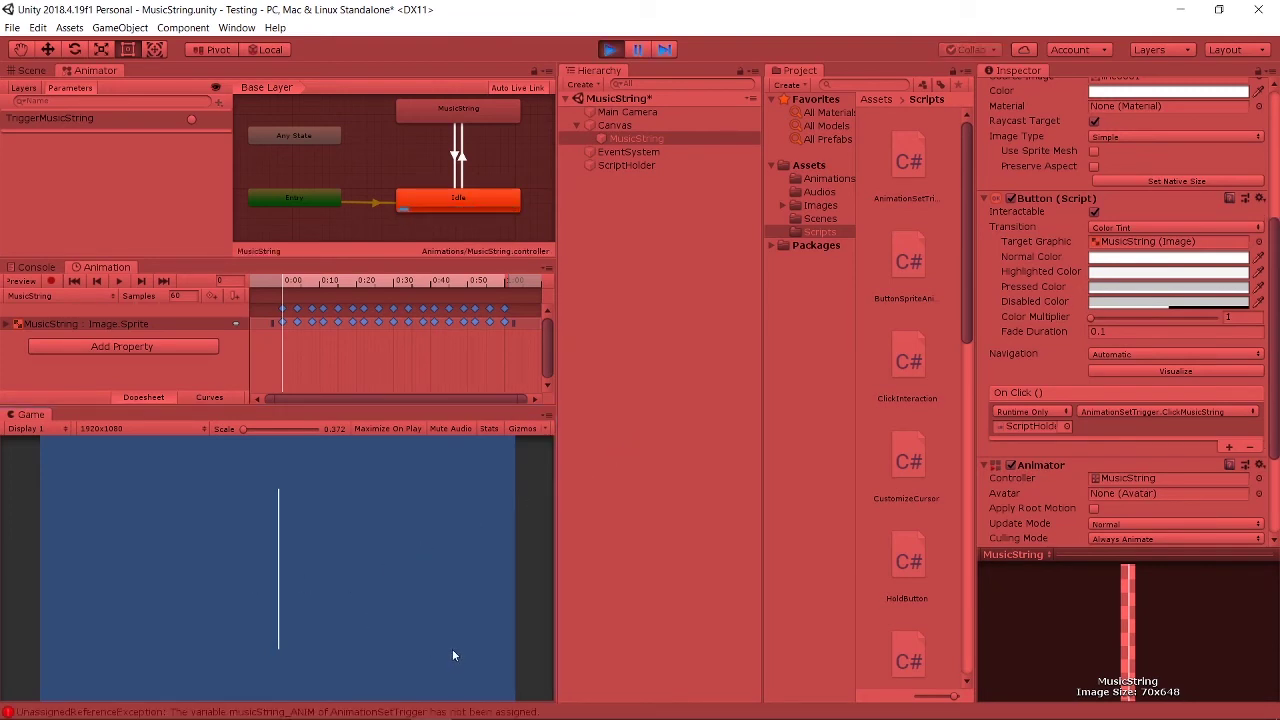
{"action": "left_click", "coordinate": [35, 268]}
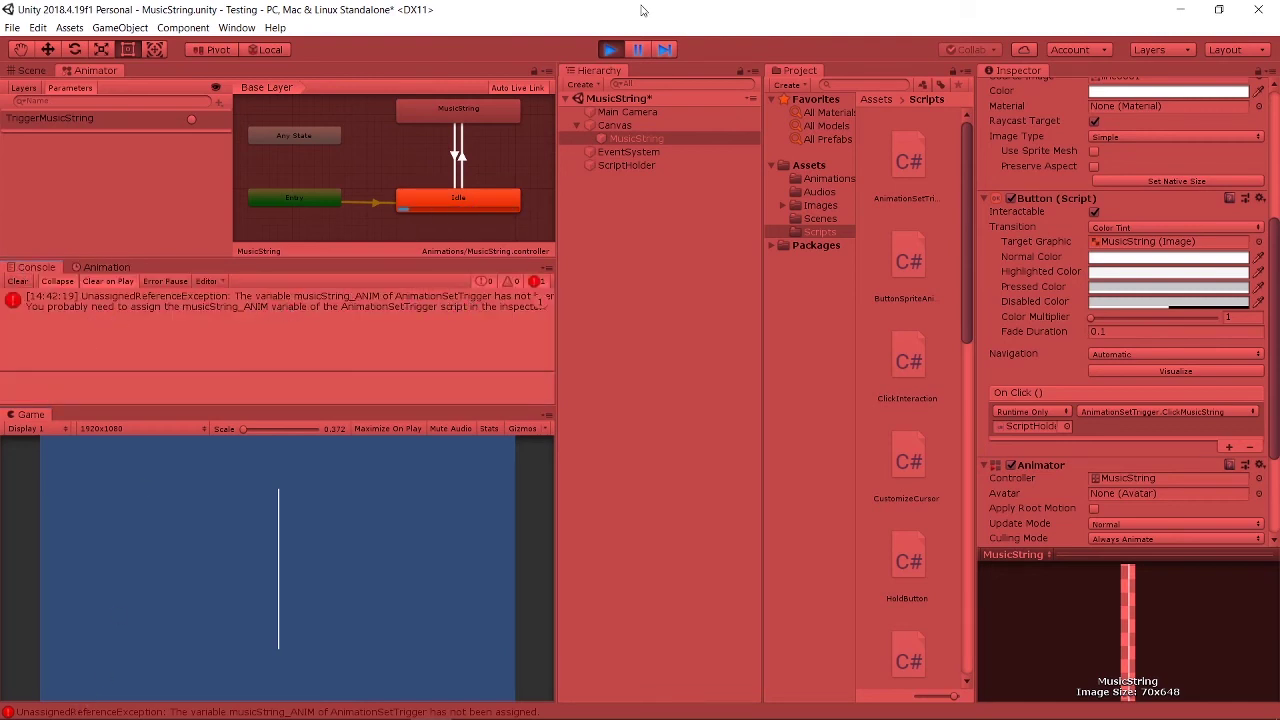
{"action": "left_click", "coordinate": [609, 49]}
{"action": "left_click", "coordinate": [640, 166]}
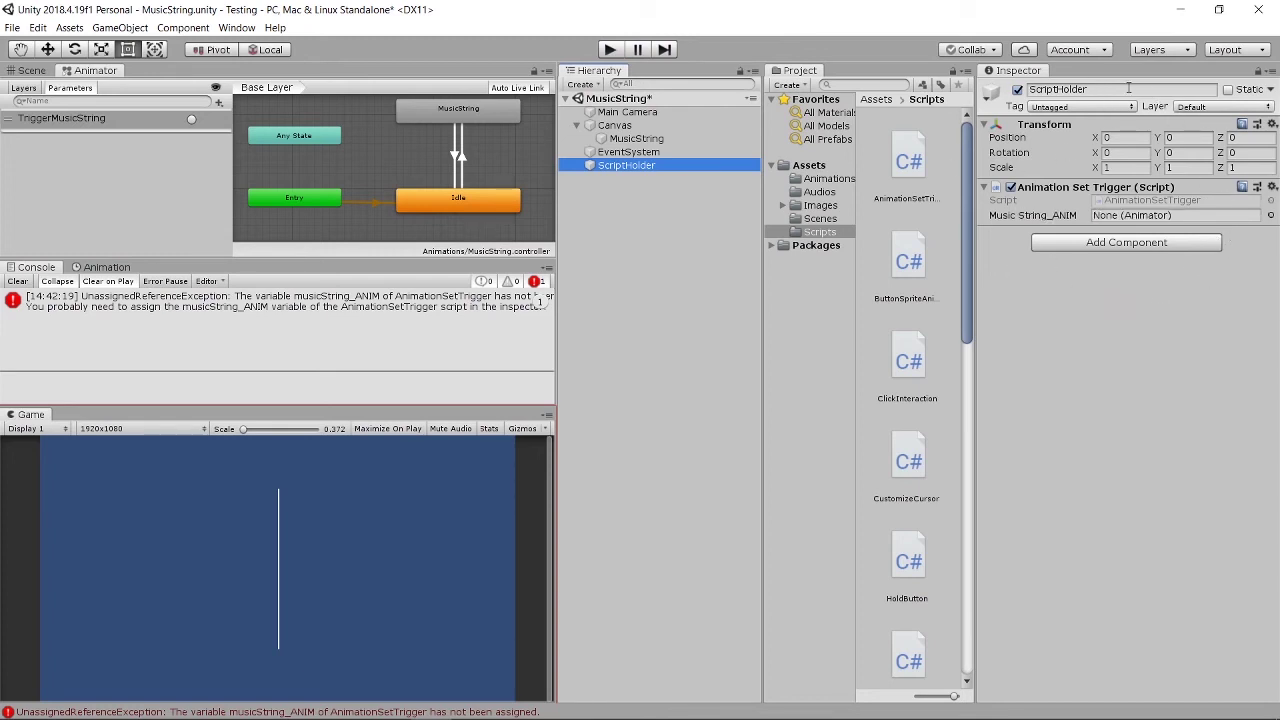
Step: Assign the MusicString animator to Music String_ANIM, then play-test by clicking the string three times
{"action": "left_click_drag", "start_coordinate": [645, 139], "coordinate": [1195, 219]}
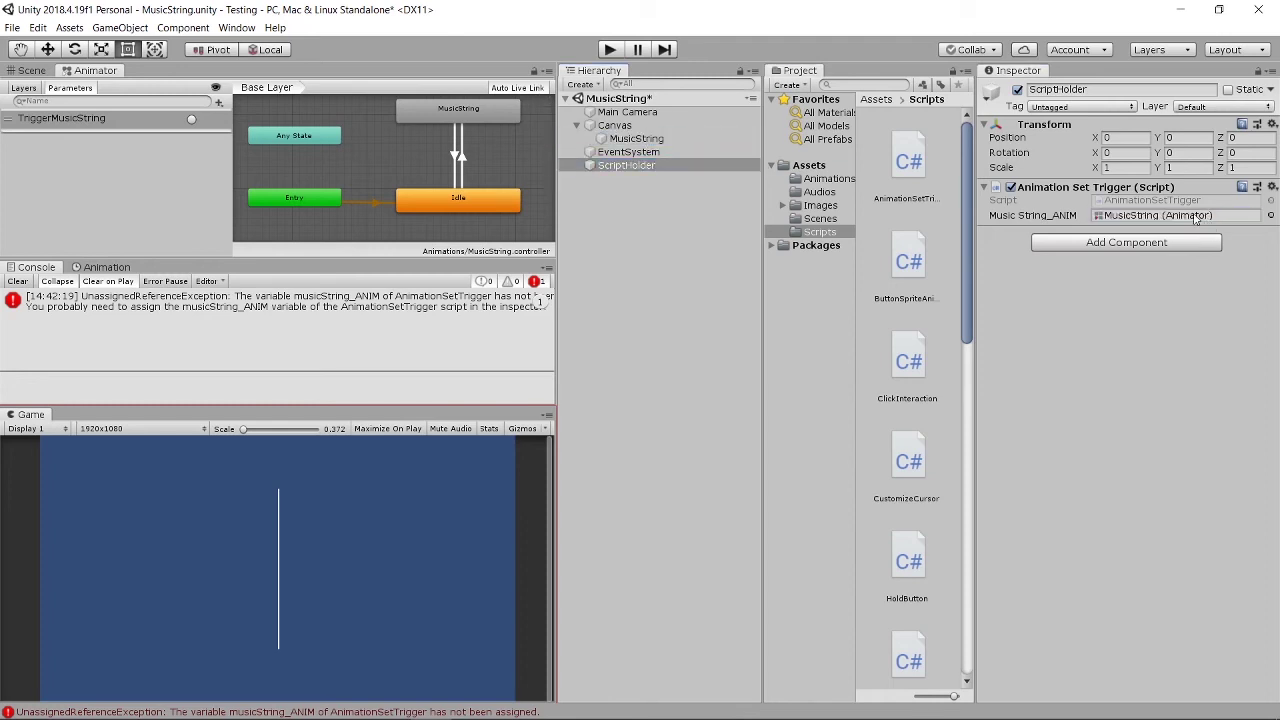
{"action": "left_click", "coordinate": [609, 49]}
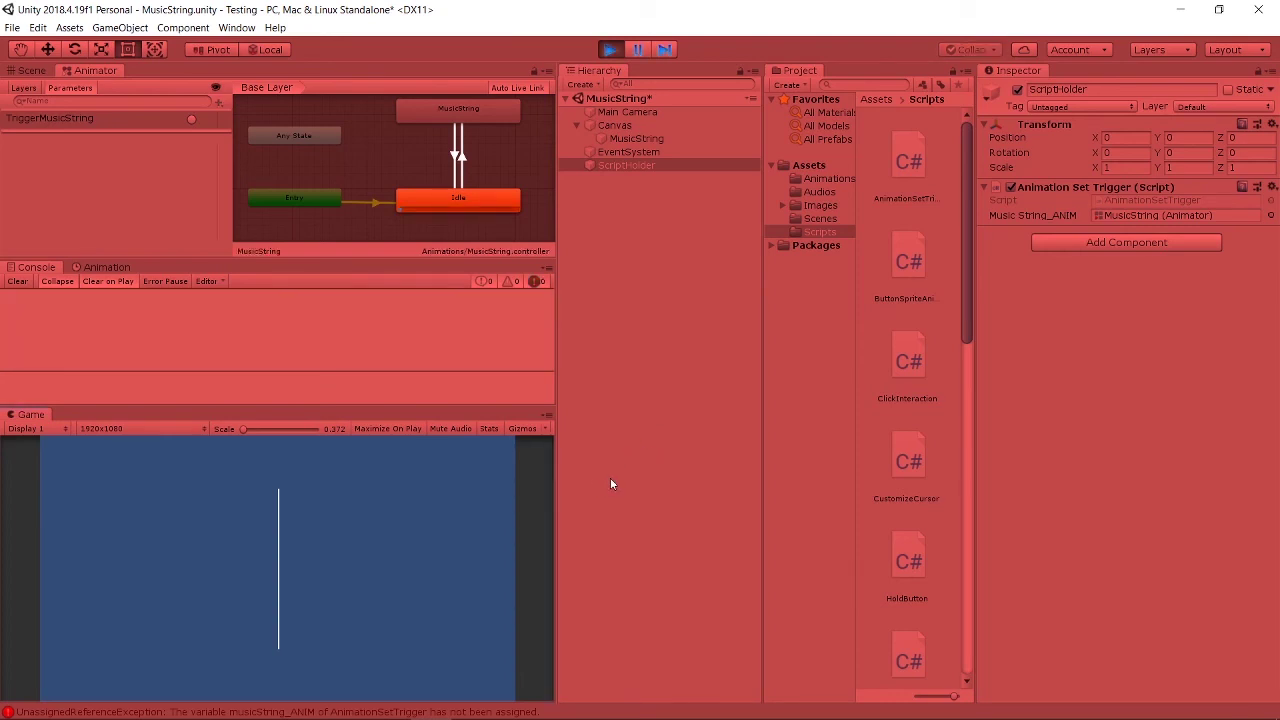
{"action": "left_click", "coordinate": [280, 567]}
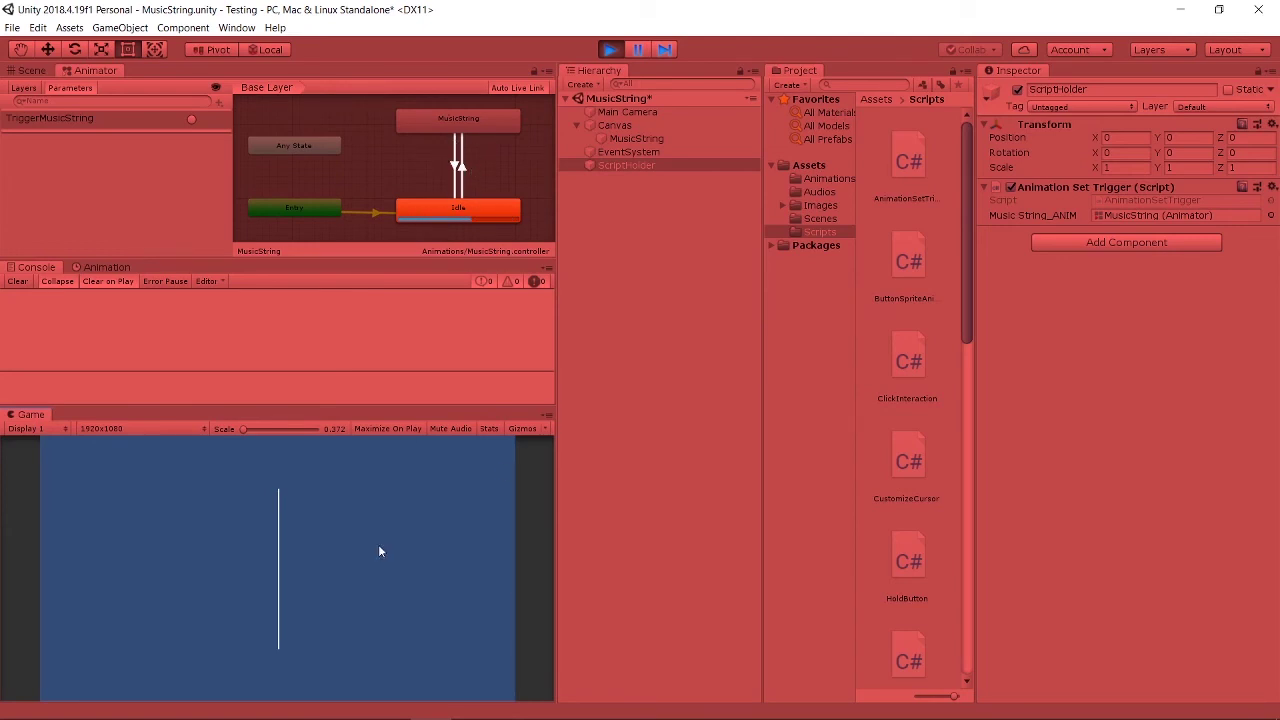
{"action": "left_click", "coordinate": [280, 568]}
{"action": "left_click", "coordinate": [279, 564]}
Step: Select the Idle -> MusicString transition, expand its Settings showing 0.25 duration, and play-test the string
{"action": "left_click", "coordinate": [462, 172]}
{"action": "key", "text": "ctrl+p"}
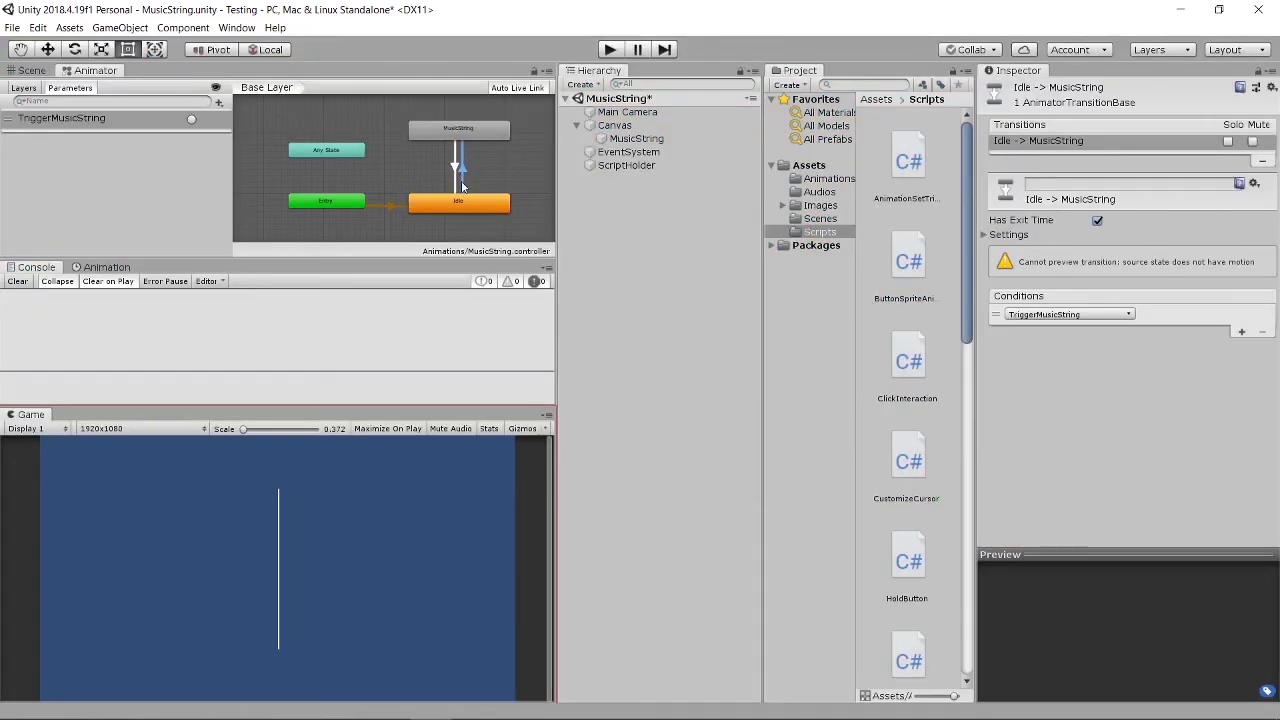
{"action": "left_click", "coordinate": [486, 173]}
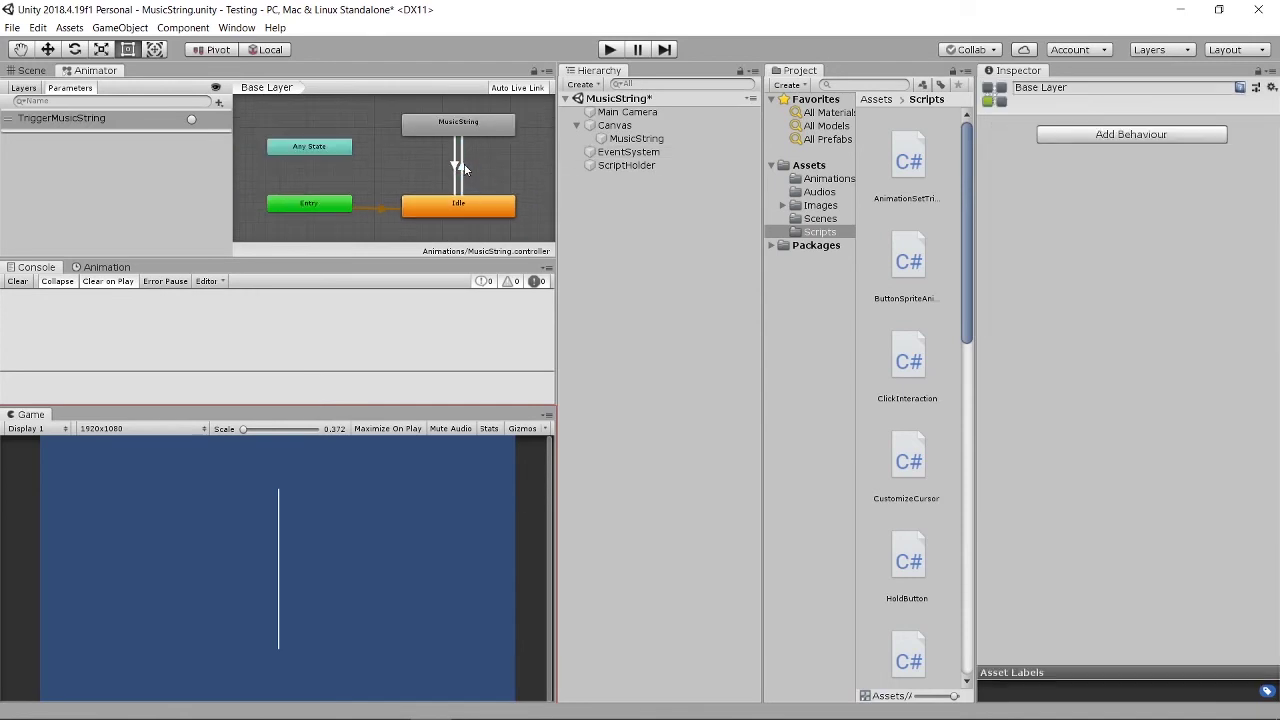
{"action": "left_click", "coordinate": [463, 168]}
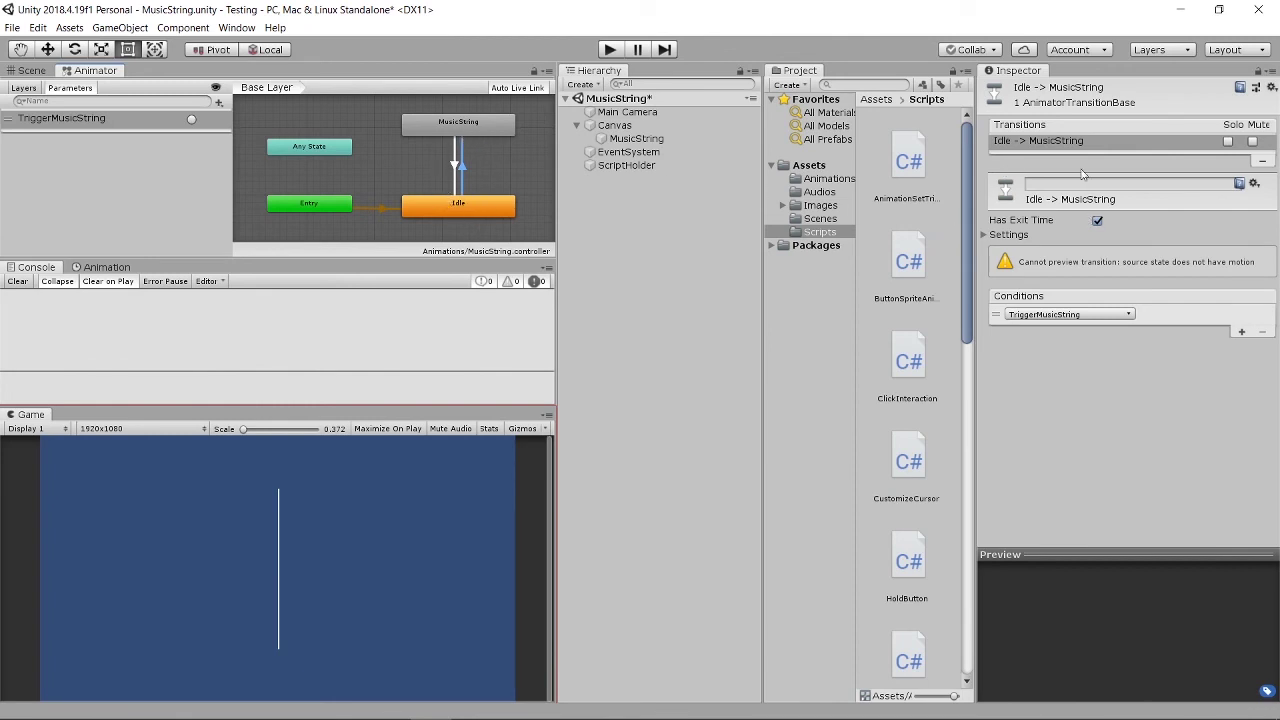
{"action": "left_click", "coordinate": [986, 235]}
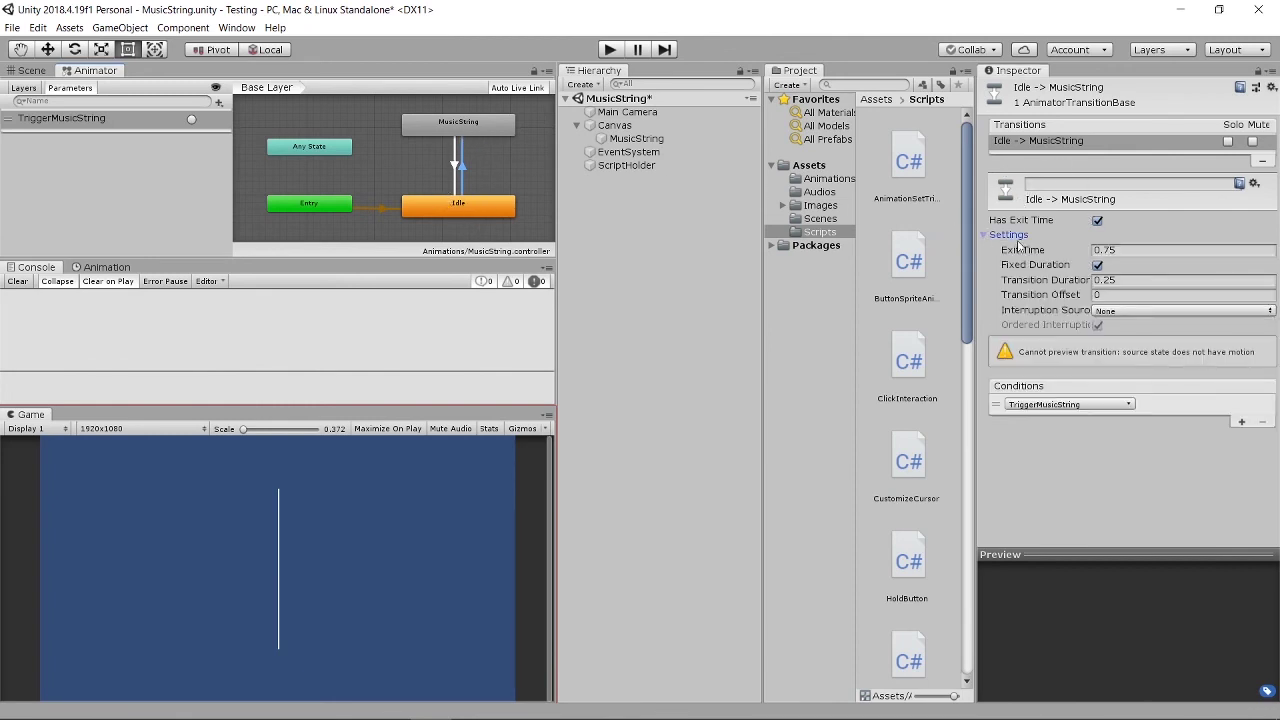
{"action": "left_click", "coordinate": [612, 50]}
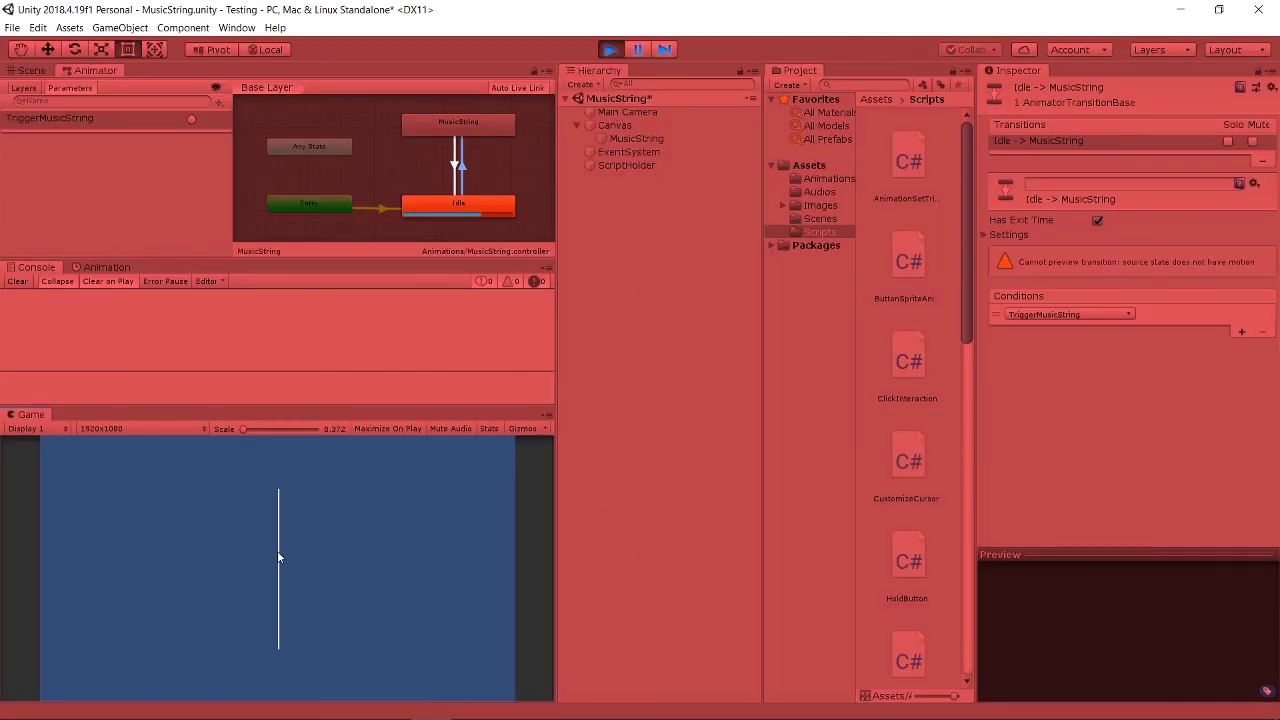
{"action": "left_click", "coordinate": [314, 580]}
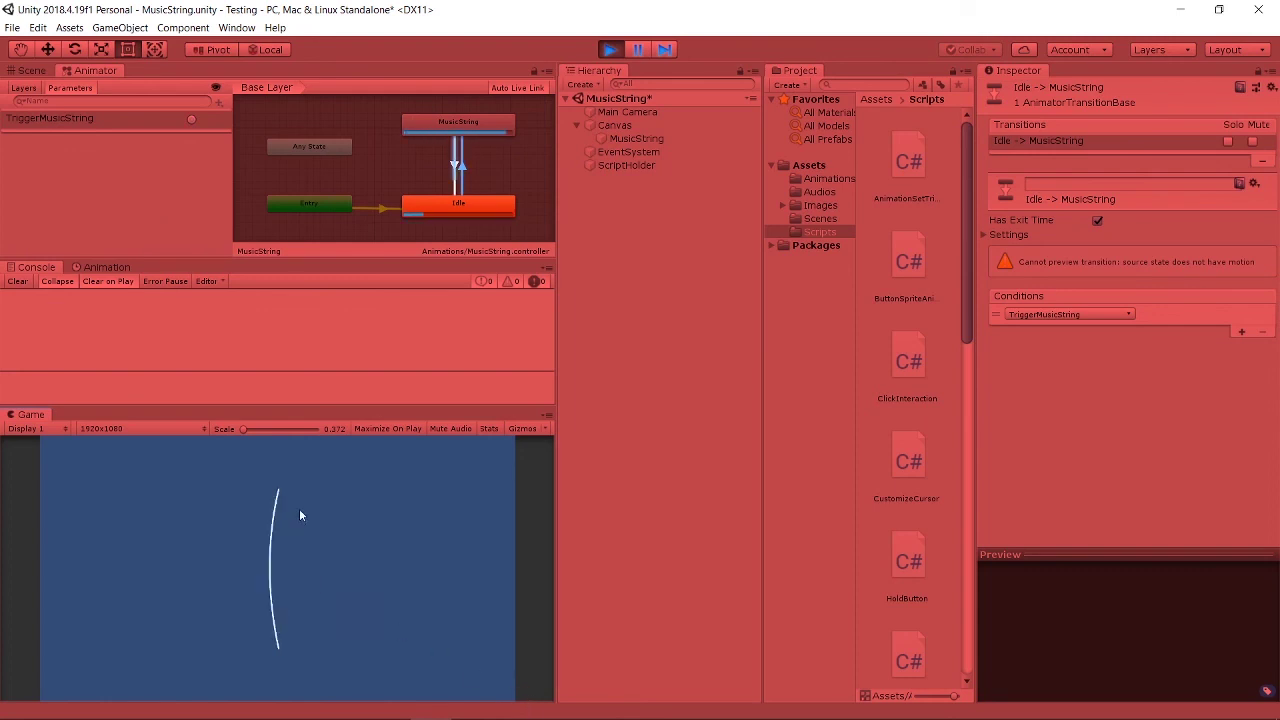
{"action": "left_click", "coordinate": [610, 50]}
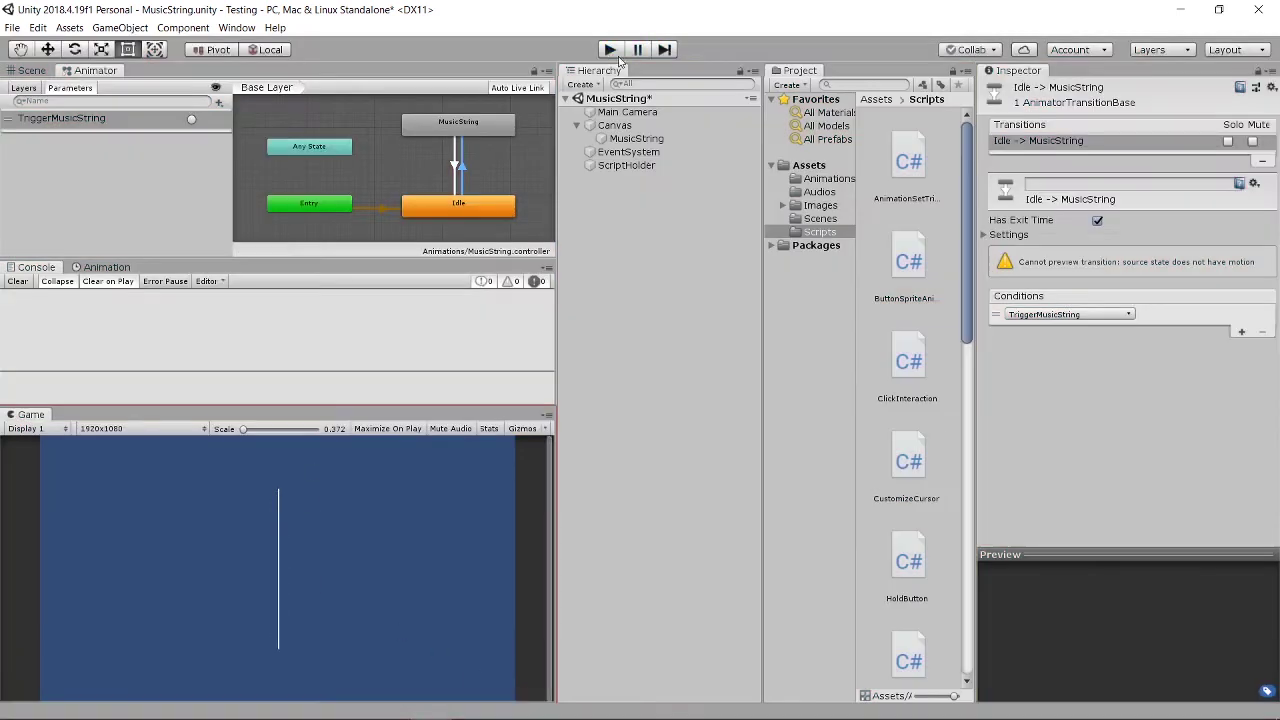
{"action": "left_click", "coordinate": [984, 235]}
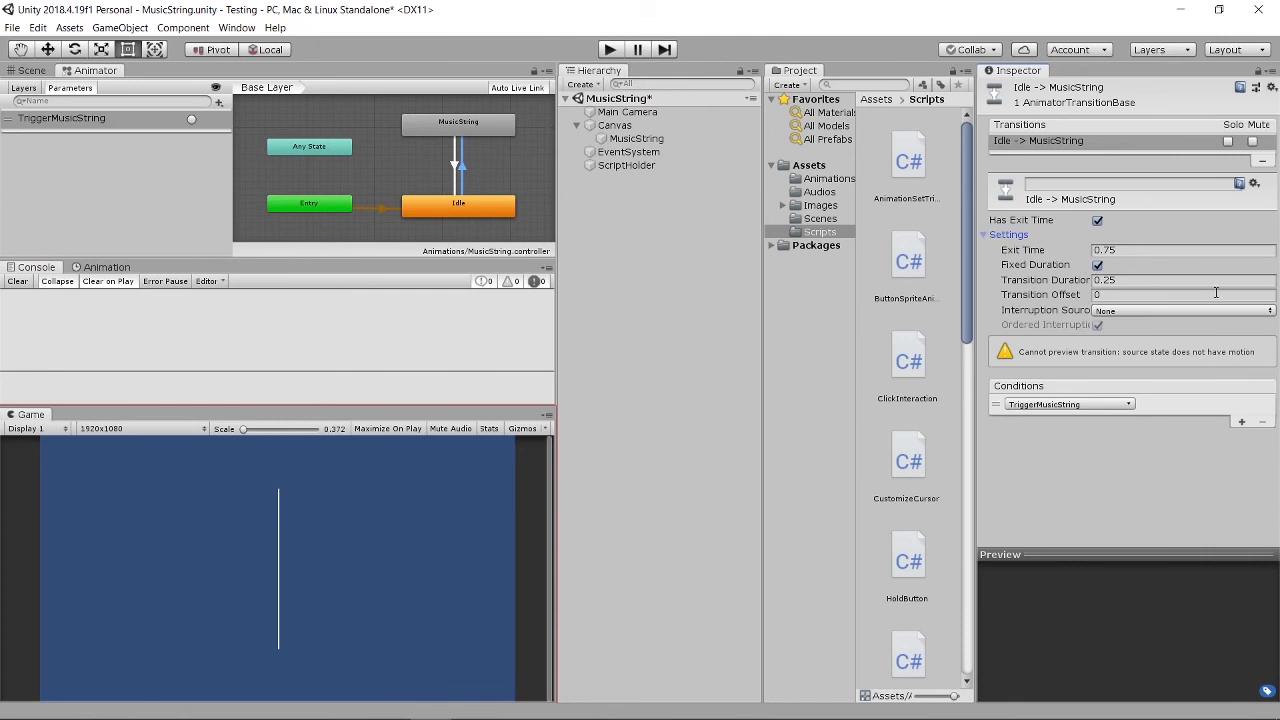
Step: Change the Idle -> MusicString Transition Duration from 0.25 to 0 and play-test the string
{"action": "key", "text": "super+plus"}
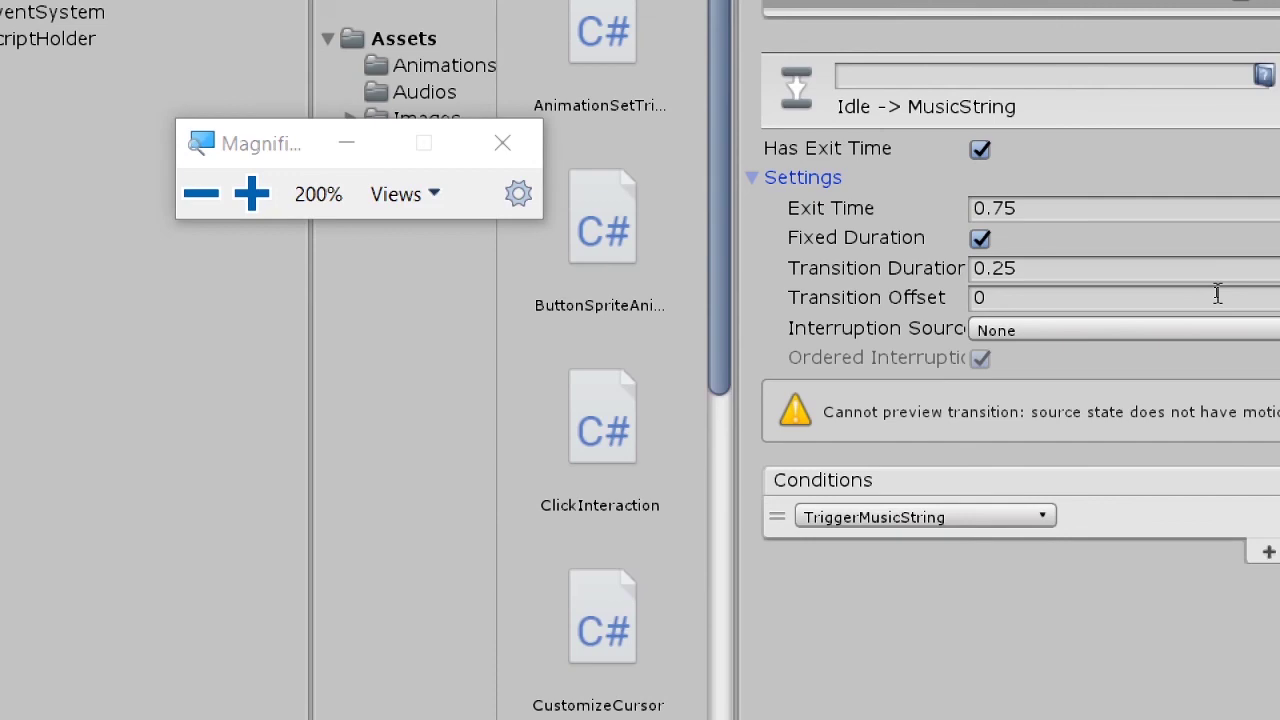
{"action": "left_click", "coordinate": [1137, 270]}
{"action": "key", "text": "super+minus"}
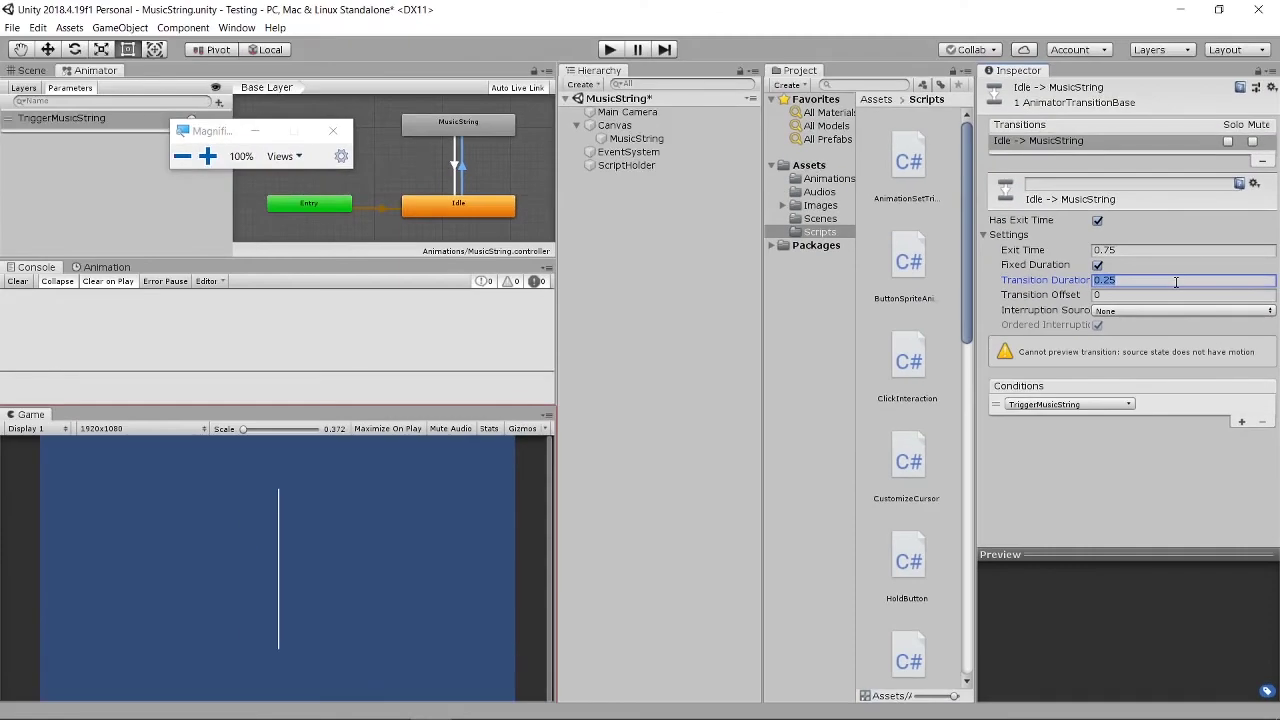
{"action": "key", "text": "BackSpace"}
{"action": "type", "text": "0"}
{"action": "left_click", "coordinate": [610, 52]}
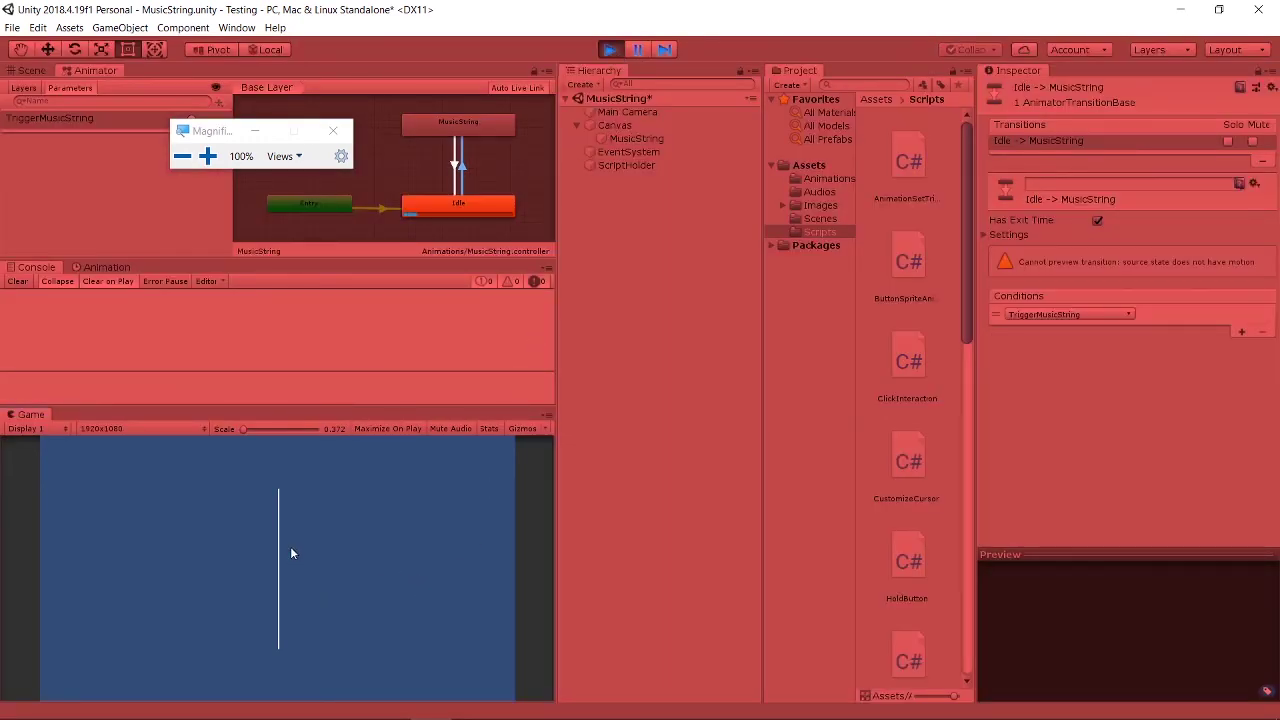
{"action": "left_click", "coordinate": [388, 601]}
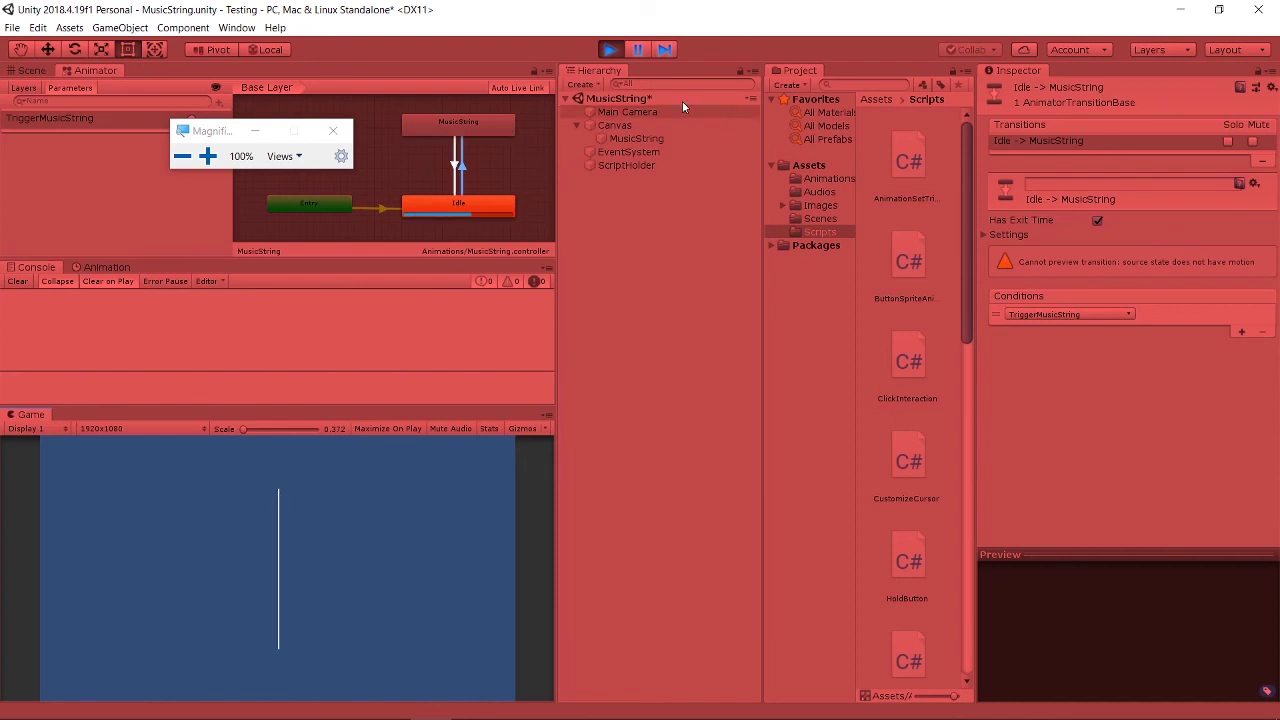
Step: Stop play mode and check the Idle -> MusicString transition: 0 duration, 0.75 exit time
{"action": "left_click", "coordinate": [609, 49]}
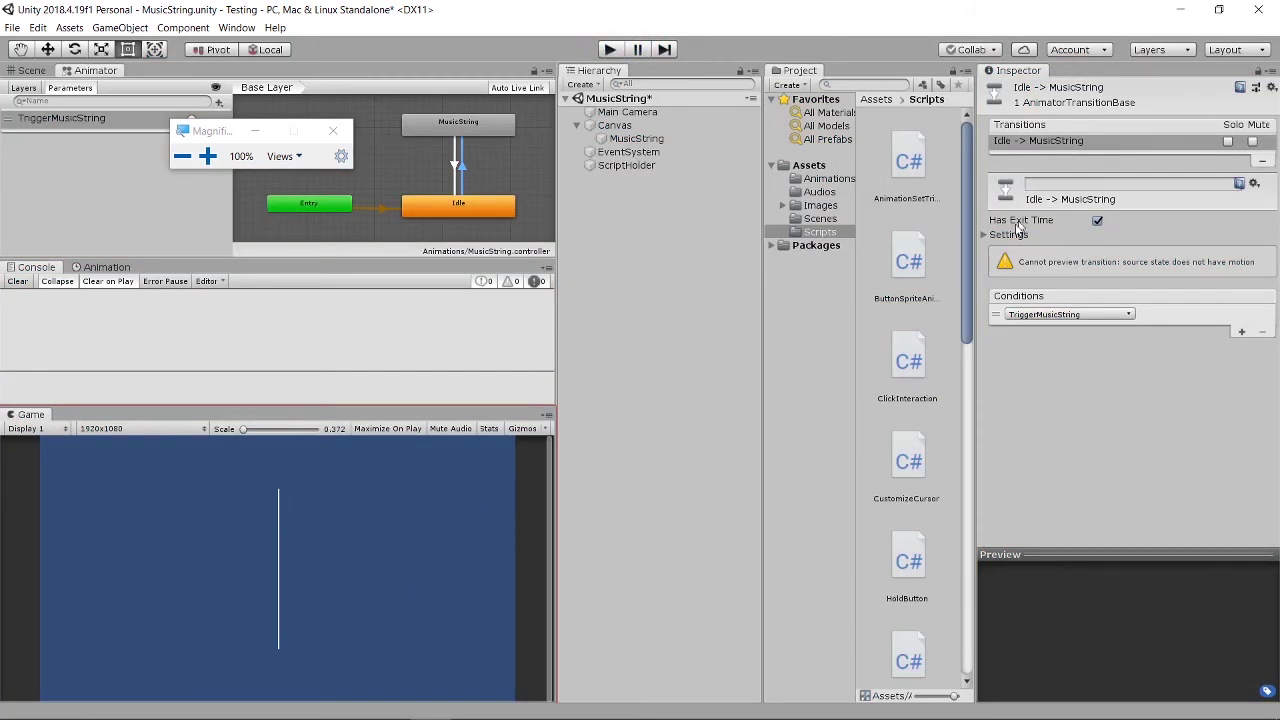
{"action": "left_click", "coordinate": [983, 234]}
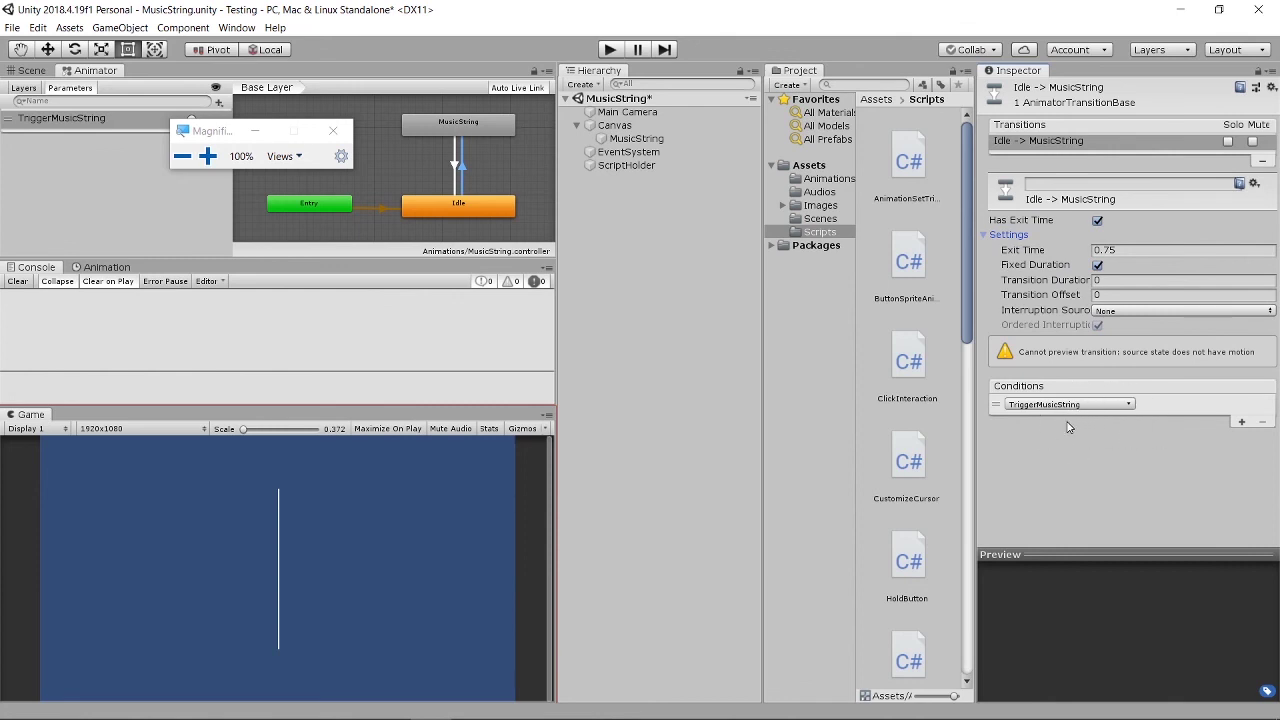
{"action": "left_click", "coordinate": [218, 102]}
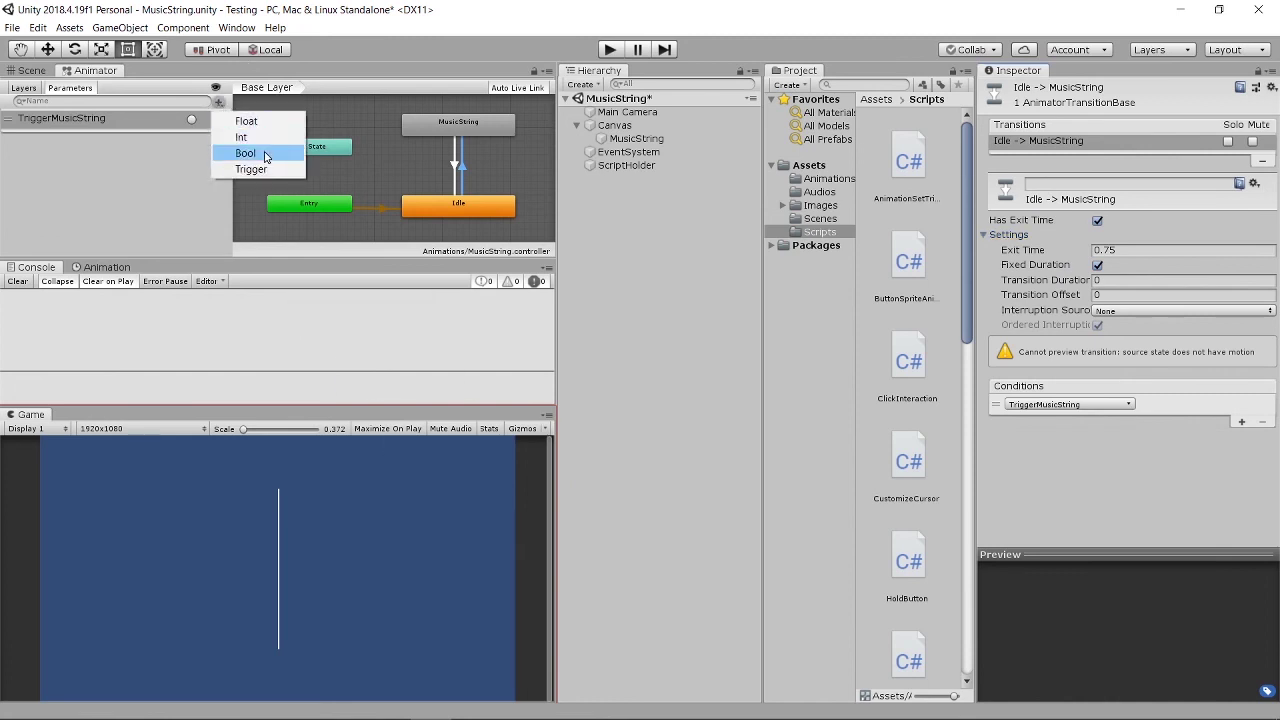
{"action": "left_click", "coordinate": [170, 207]}
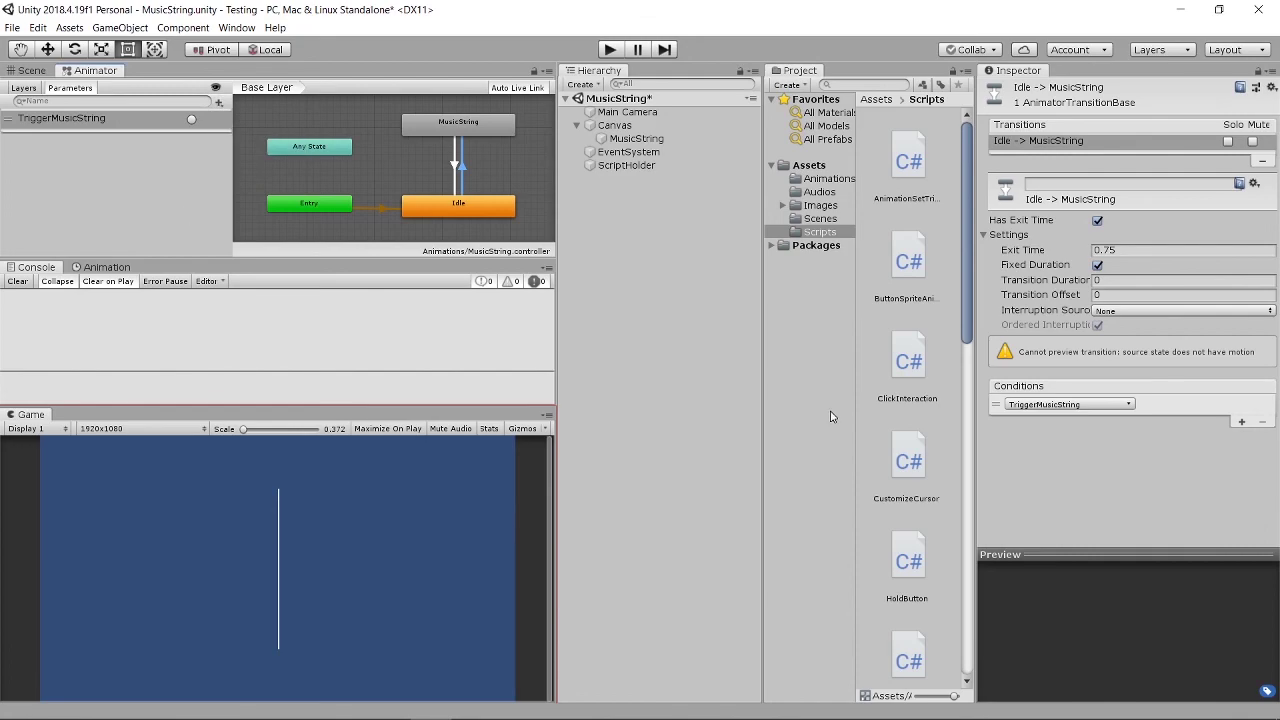